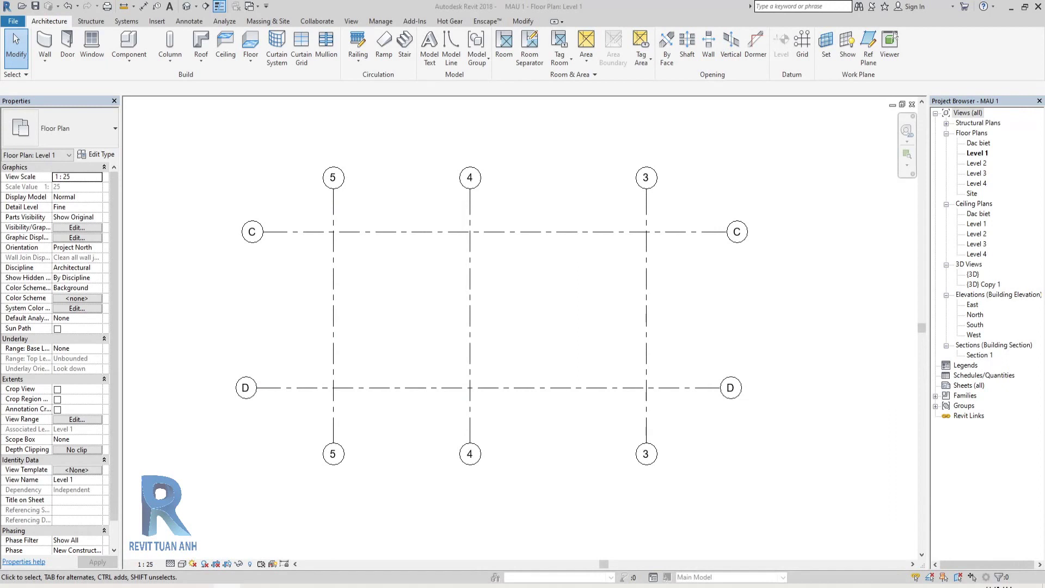
Step: Select grids 3, 4 and 5, then grids C and D, then clear the selection
scroll(451, 278, up, 1)
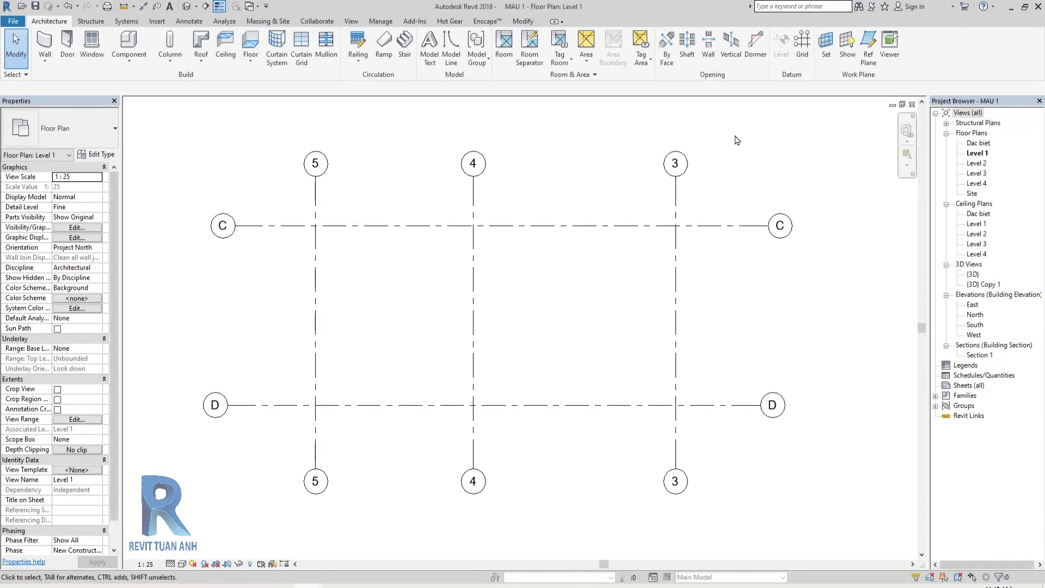
drag(712, 201, 334, 123)
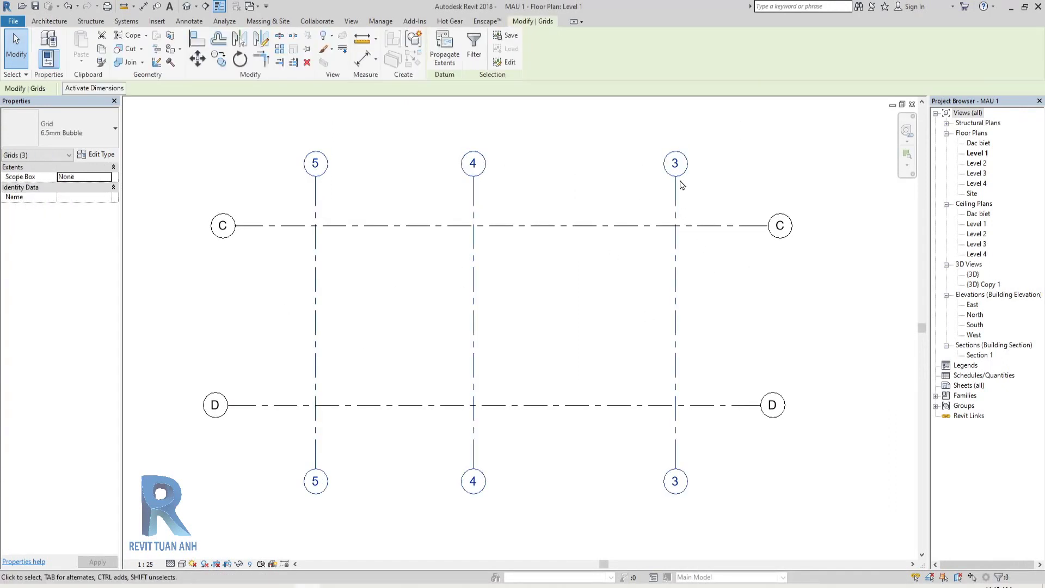
drag(821, 479, 762, 205)
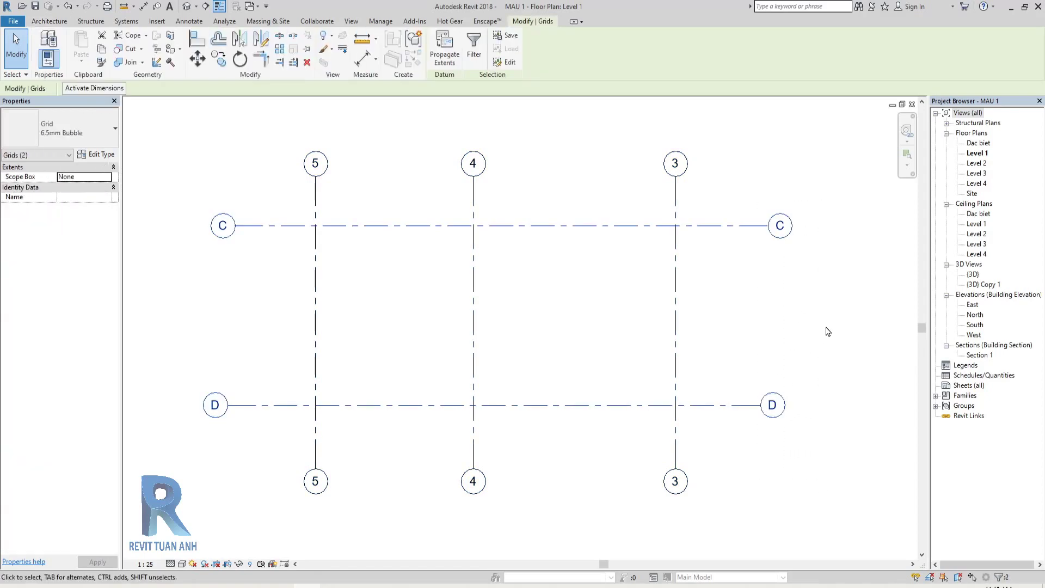
click(828, 316)
scroll(635, 296, down, 1)
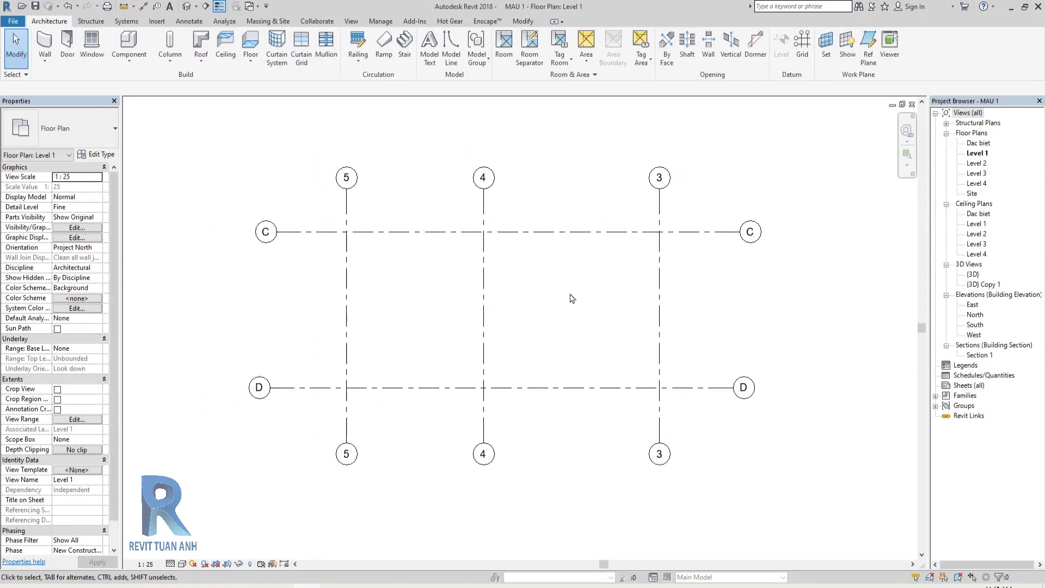
Step: Place structural columns up to Level 2 at every intersection of grids 3–5 and C–D
click(171, 65)
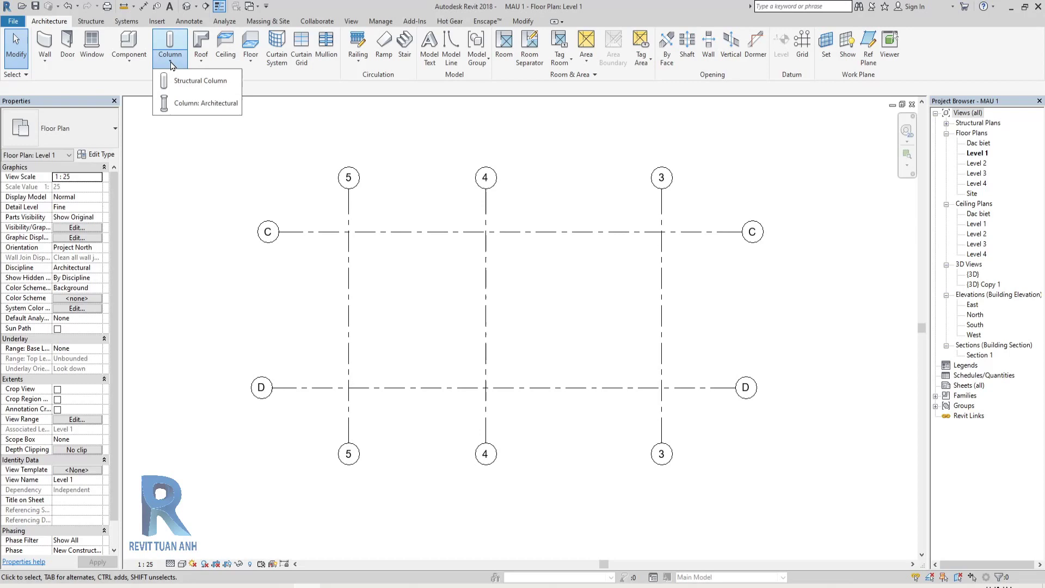
click(208, 82)
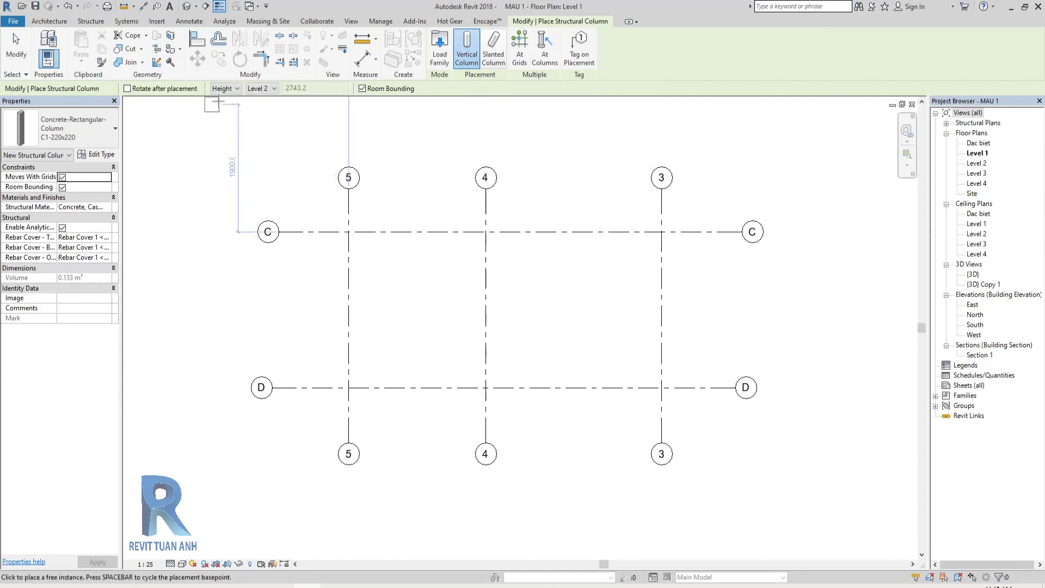
click(276, 89)
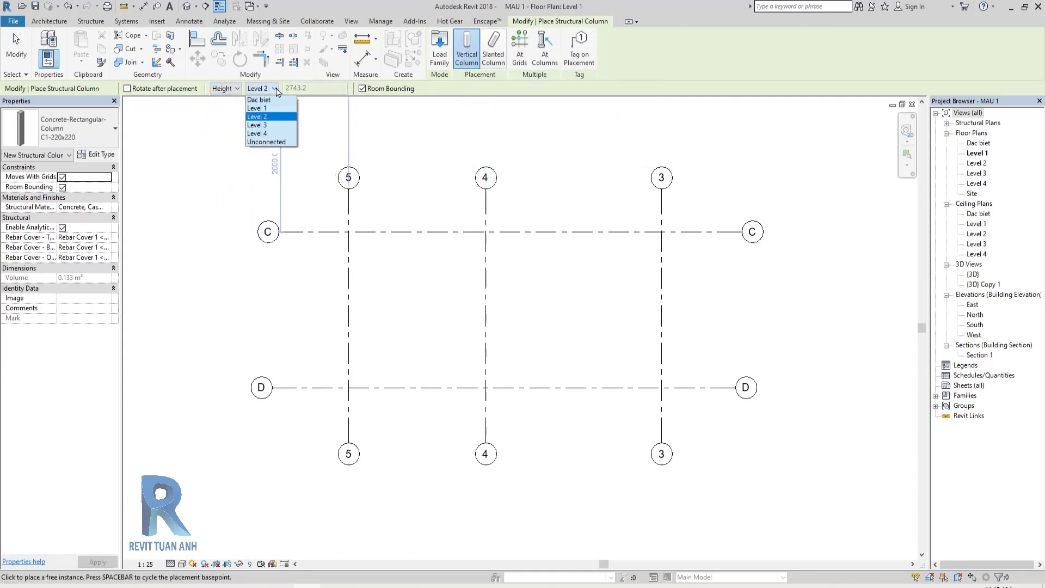
click(266, 118)
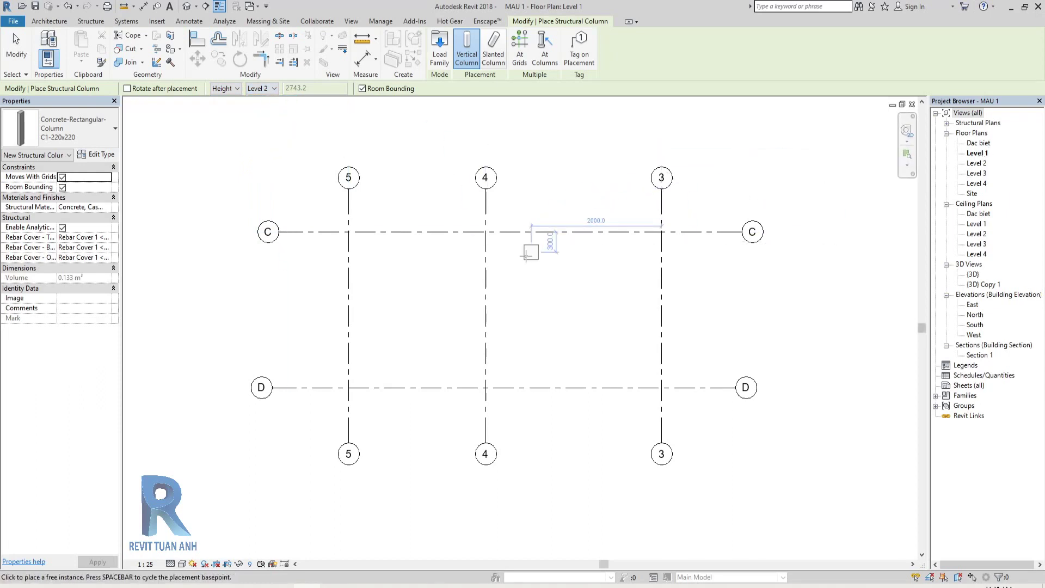
middle_drag(537, 163, 542, 157)
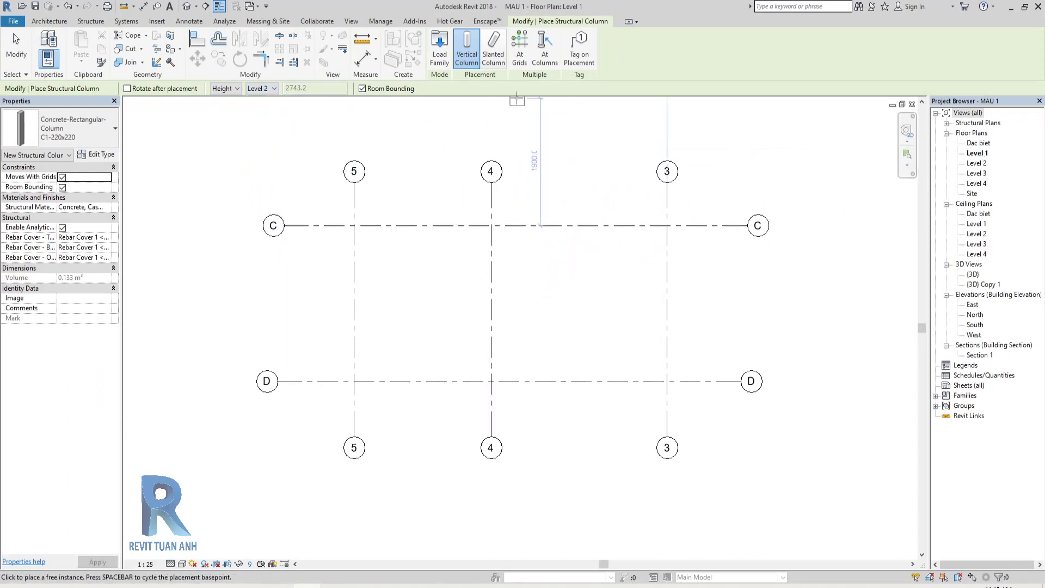
click(521, 48)
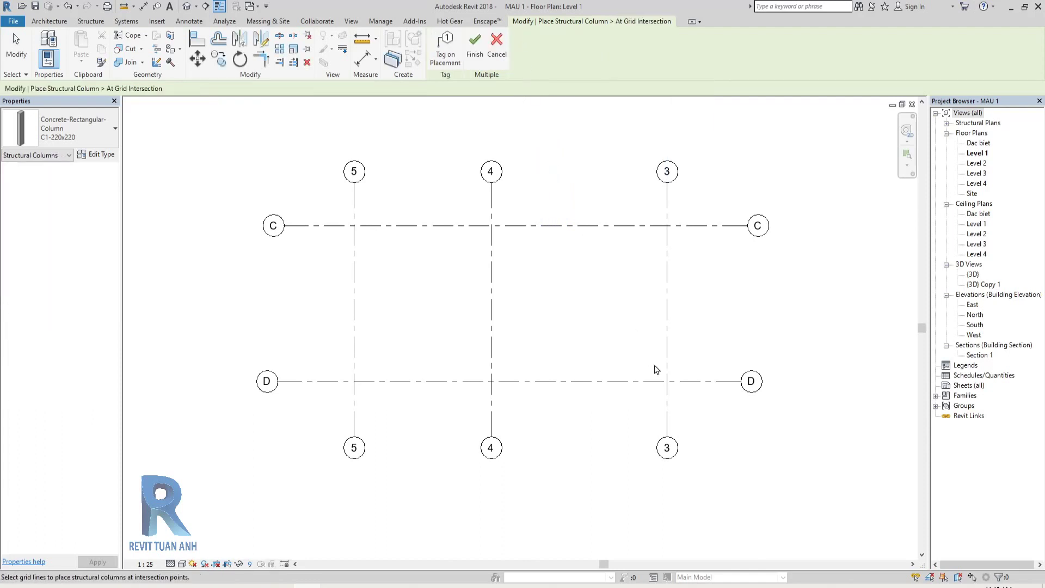
mouse_move(695, 406)
mouse_down()
mouse_move(335, 189)
mouse_move(329, 207)
mouse_up()
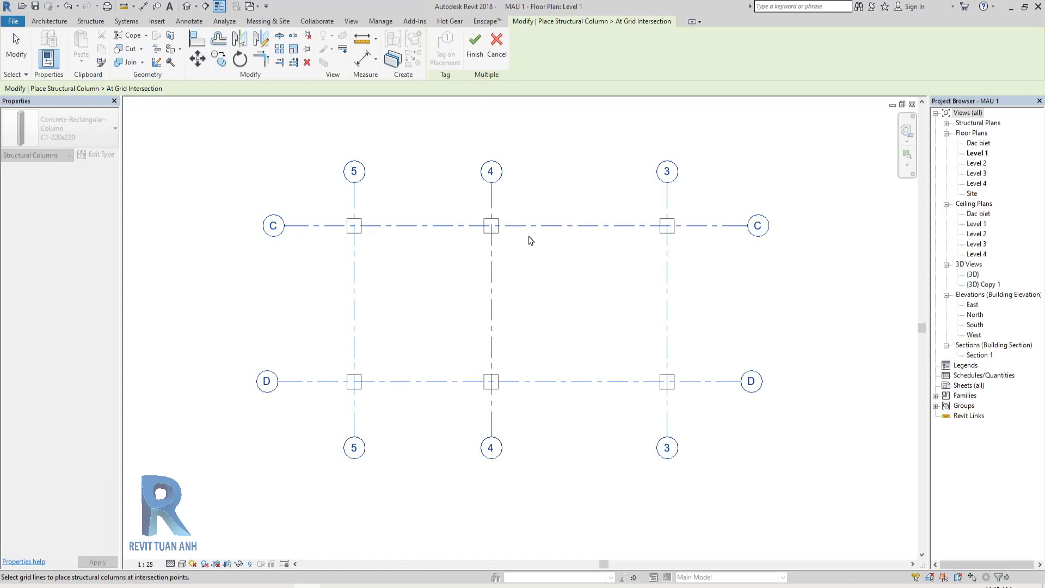
click(467, 54)
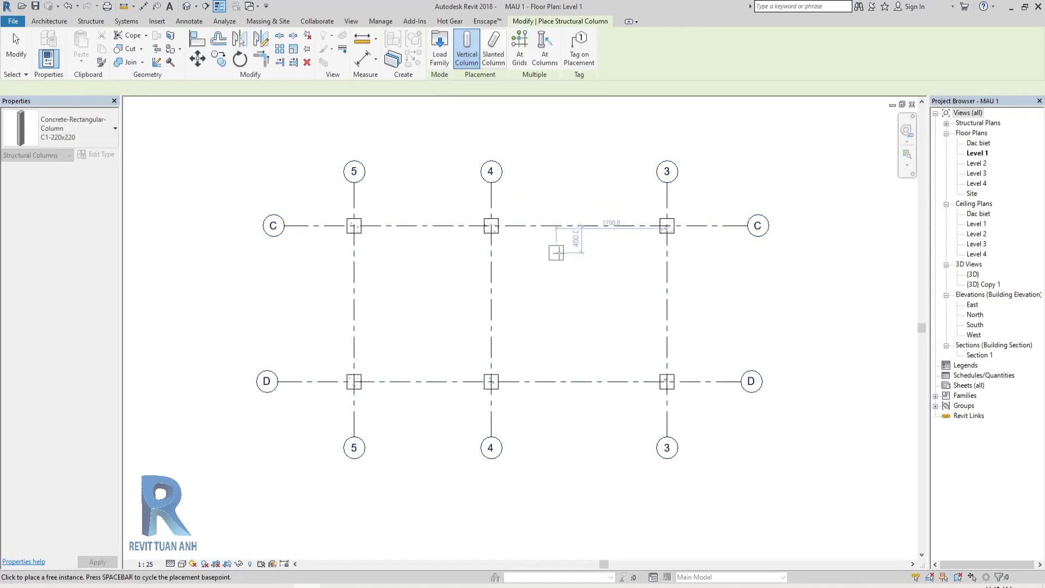
Step: Move grid C down and grid 3 left toward grid 4
key(Escape)
click(701, 198)
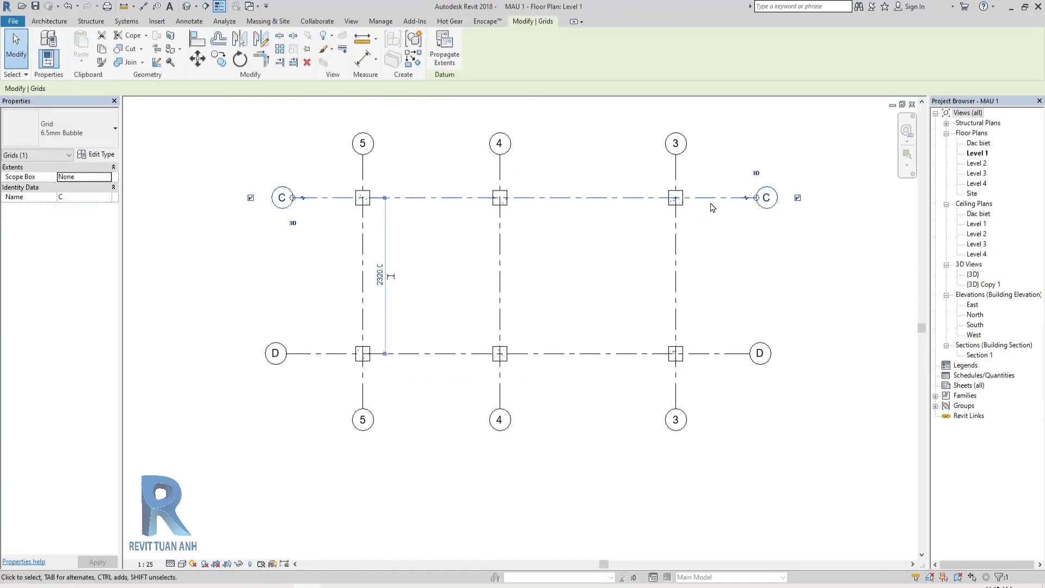
mouse_move(702, 198)
mouse_down()
mouse_move(705, 239)
mouse_move(706, 212)
mouse_up()
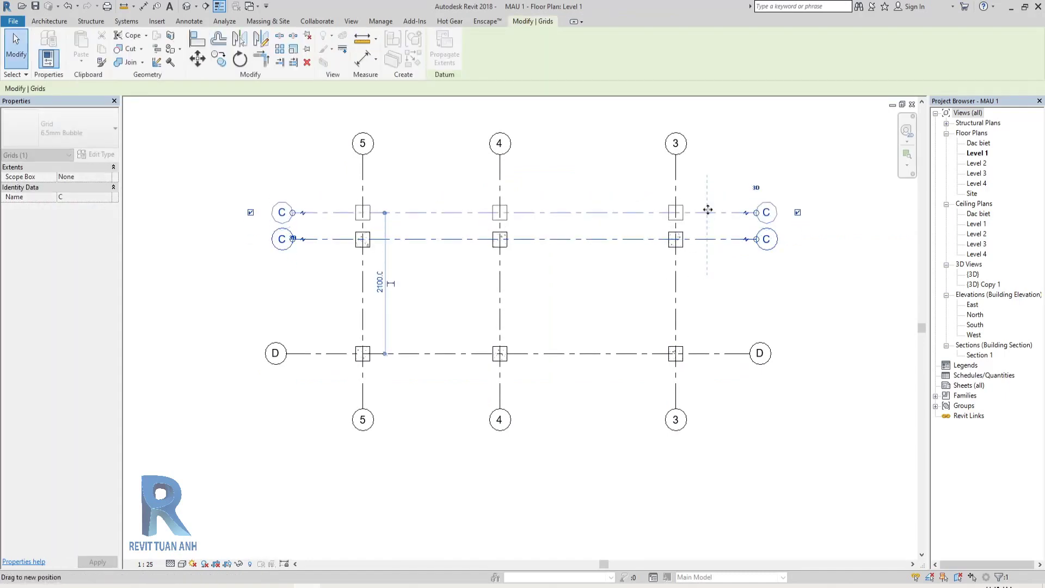
click(677, 254)
drag(676, 248, 630, 248)
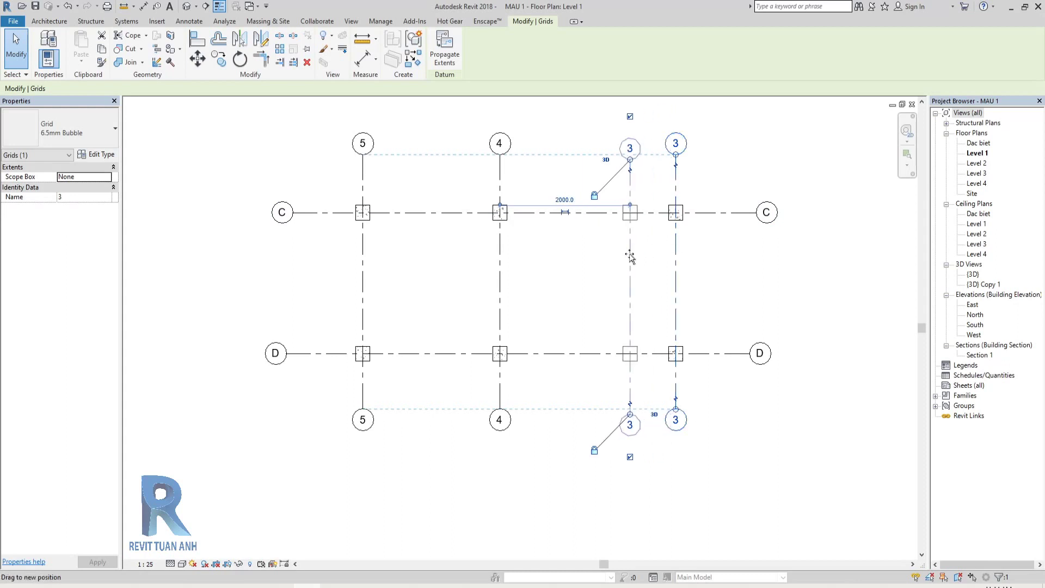
key(Escape)
scroll(566, 249, up, 1)
scroll(566, 249, up, 2)
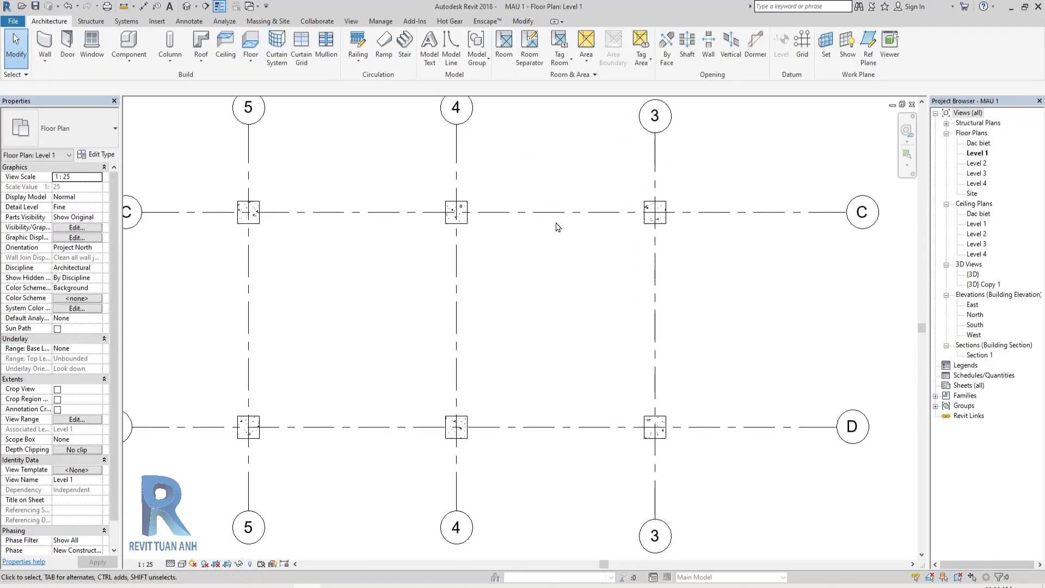
scroll(548, 228, down, 1)
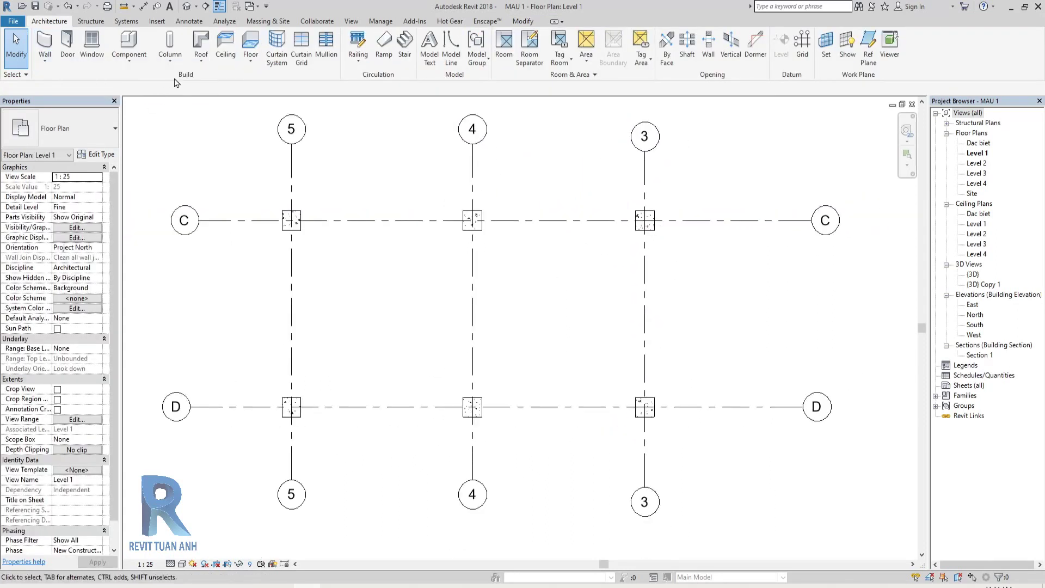
Step: Place two structural columns on grids C and D between grids 4 and 3
click(170, 59)
middle_drag(484, 196, 463, 171)
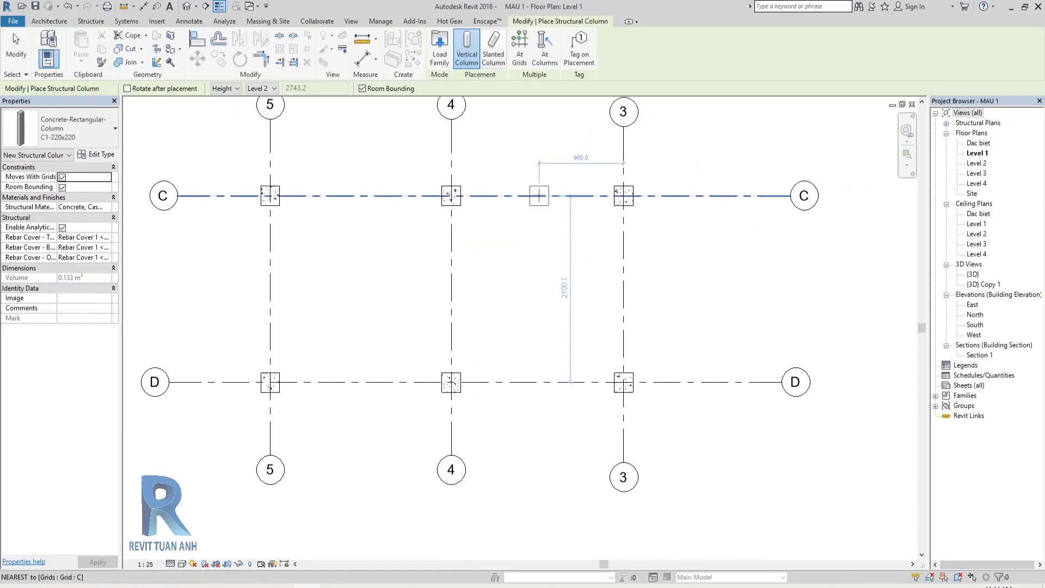
click(538, 195)
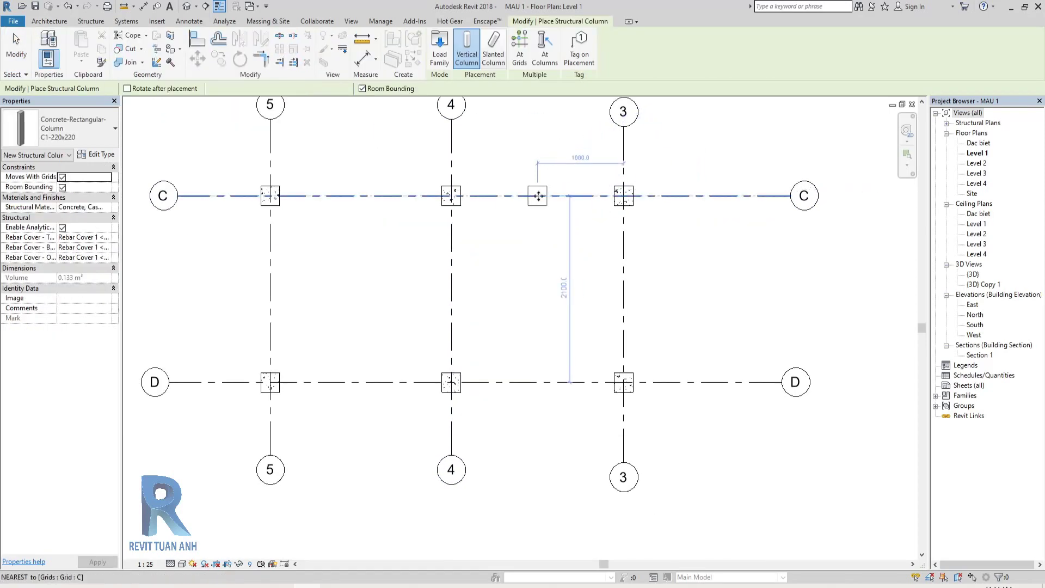
click(510, 382)
scroll(642, 305, down, 1)
key(Escape)
key(Escape)
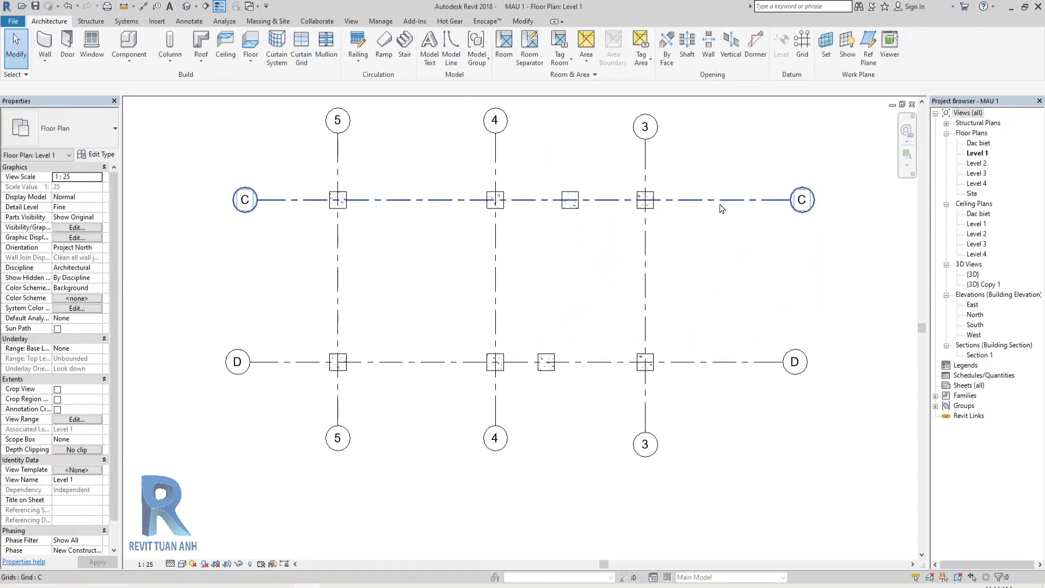
Step: Reposition grid C and move grid D farther down from grid C
click(689, 200)
mouse_move(691, 200)
mouse_down()
mouse_move(692, 254)
mouse_move(715, 190)
mouse_up()
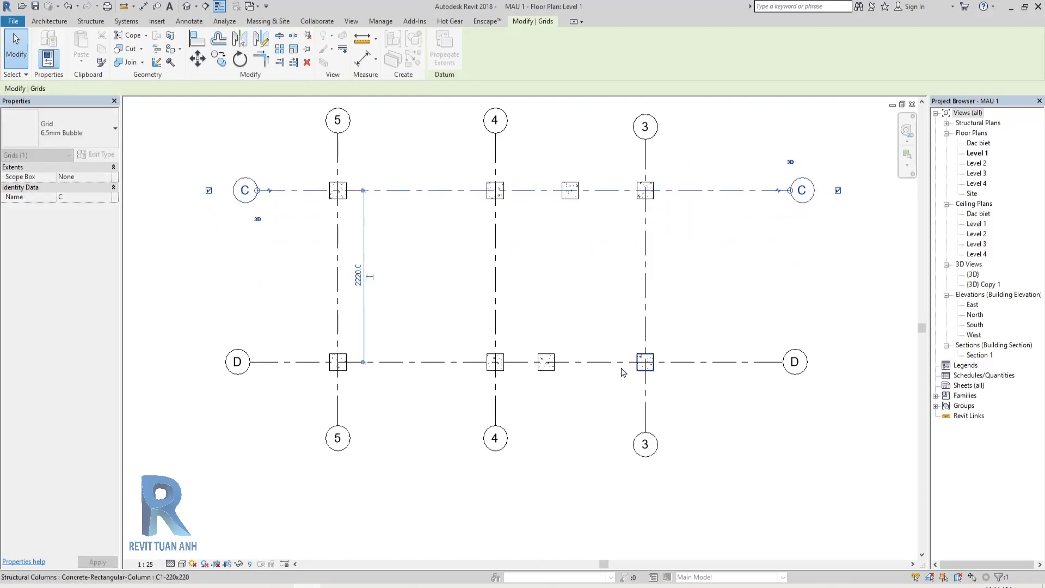
click(699, 362)
drag(688, 356, 596, 384)
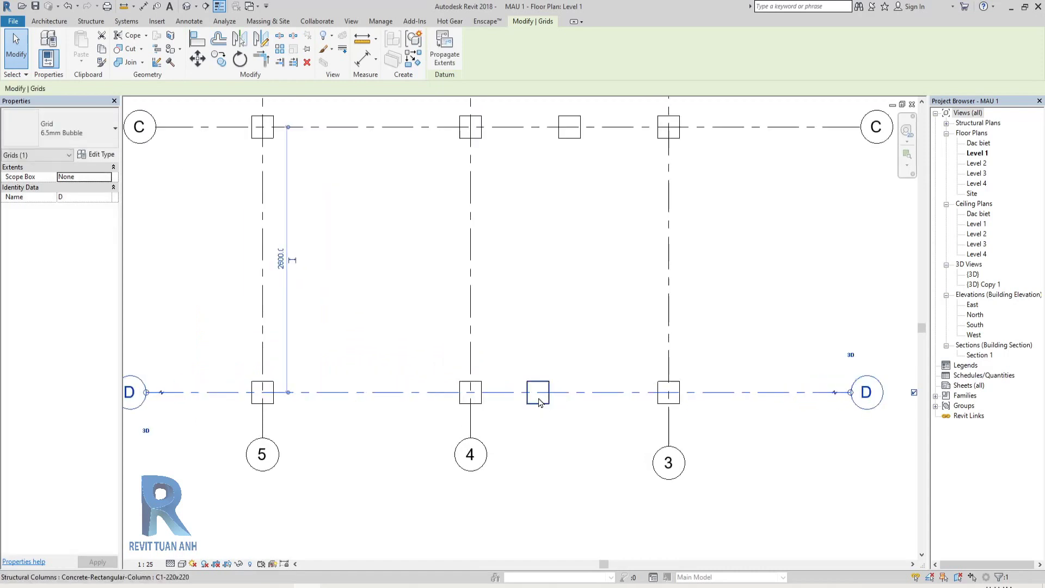
click(701, 320)
middle_drag(575, 319, 566, 301)
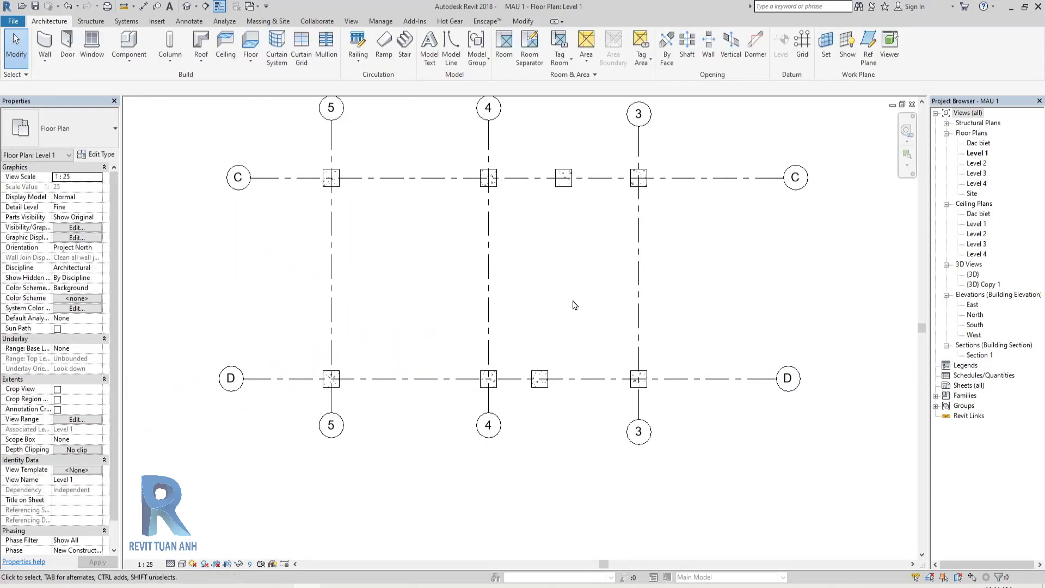
scroll(575, 305, up, 2)
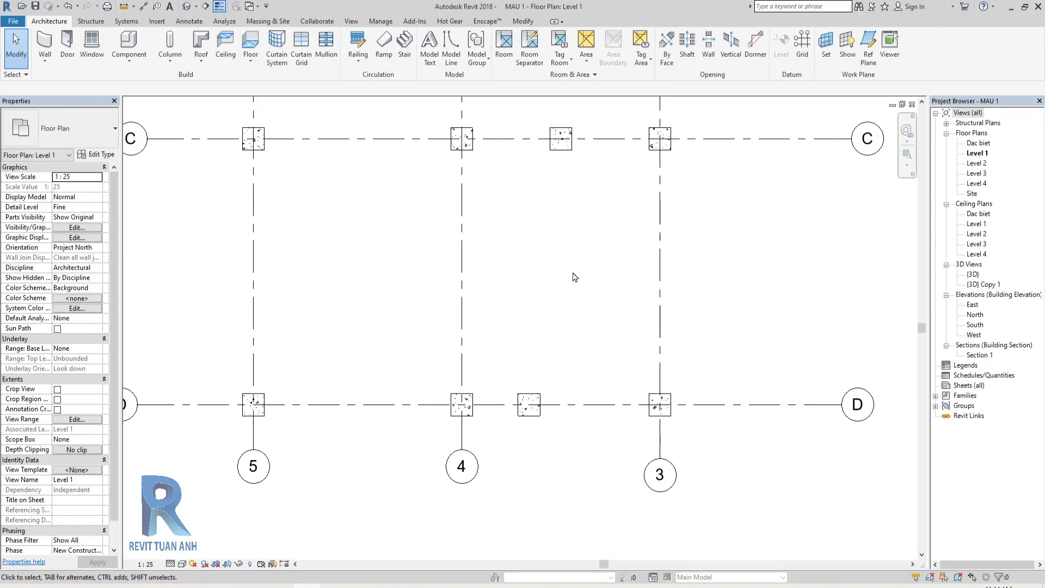
scroll(576, 278, down, 2)
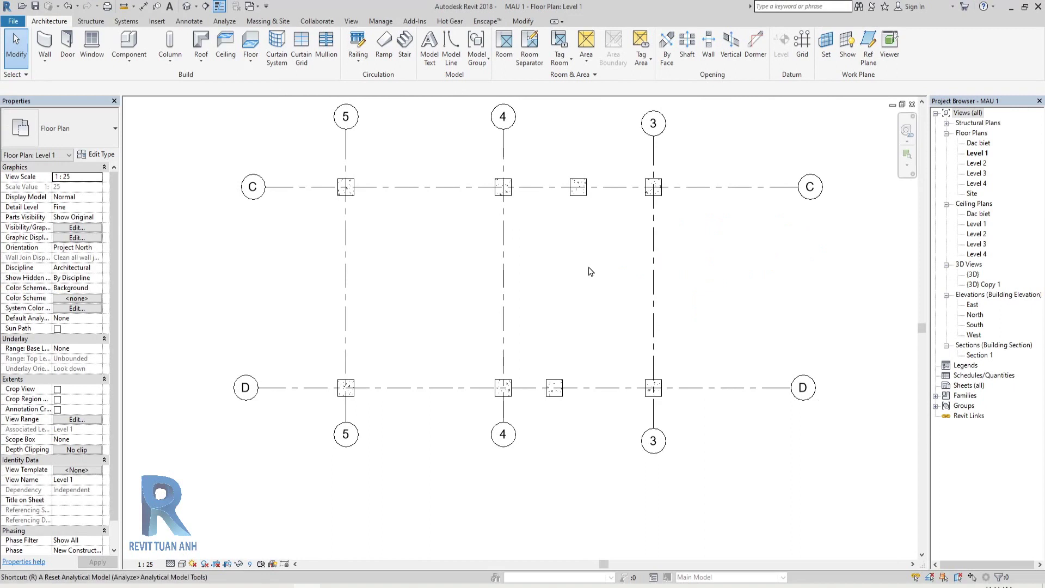
Step: Draw reference planes: one vertical between grids 4 and 3, one horizontal between C and D
key(p)
click(601, 120)
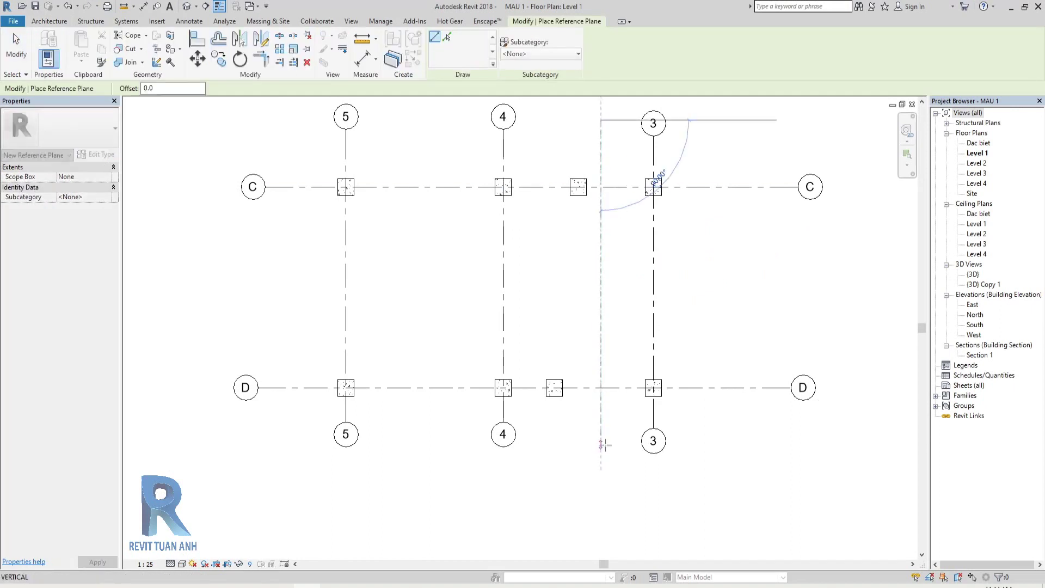
click(601, 453)
click(255, 319)
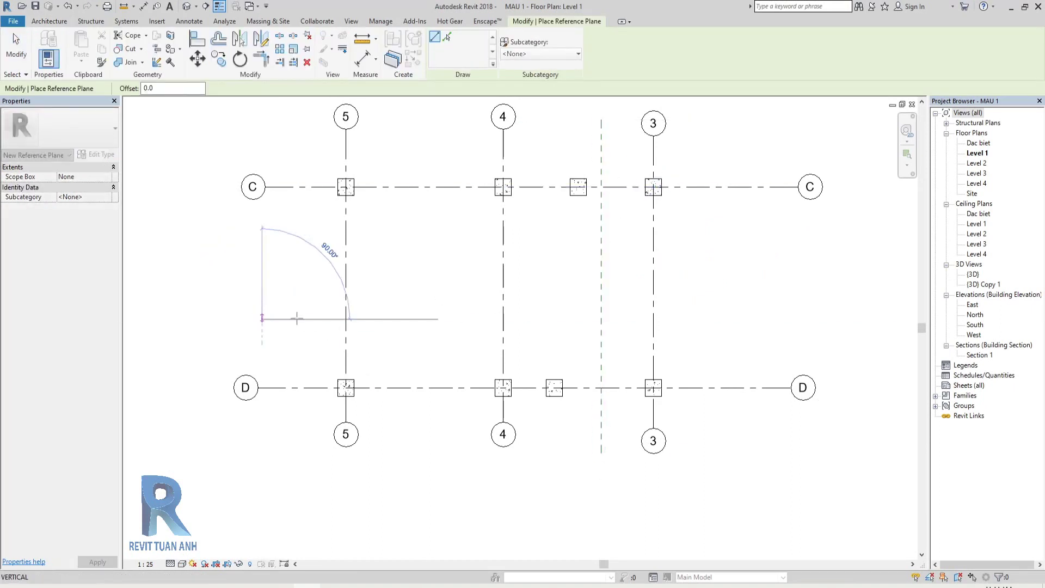
click(794, 319)
key(Escape)
key(Escape)
click(602, 334)
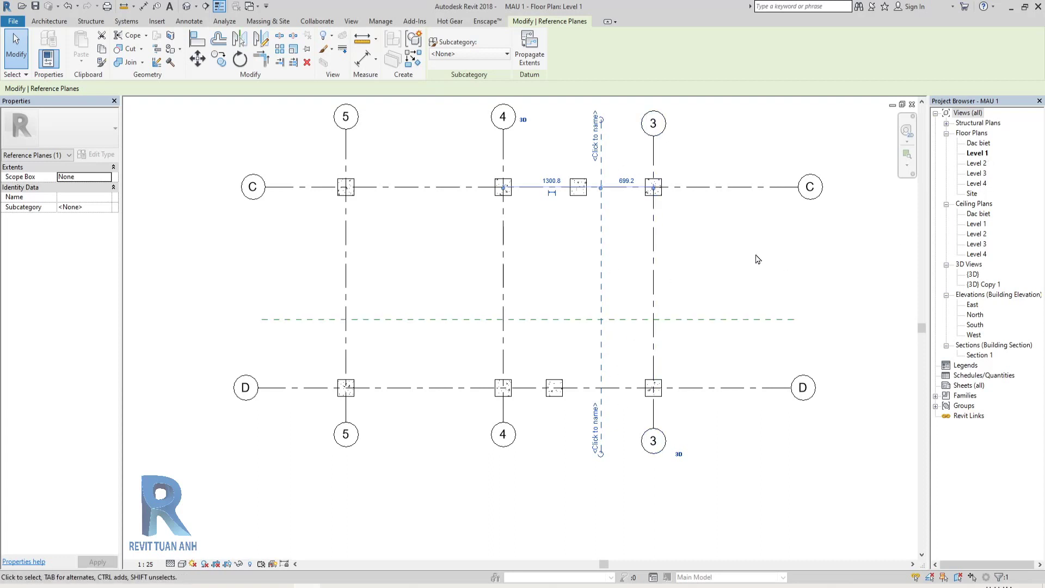
key(Escape)
scroll(593, 214, up, 2)
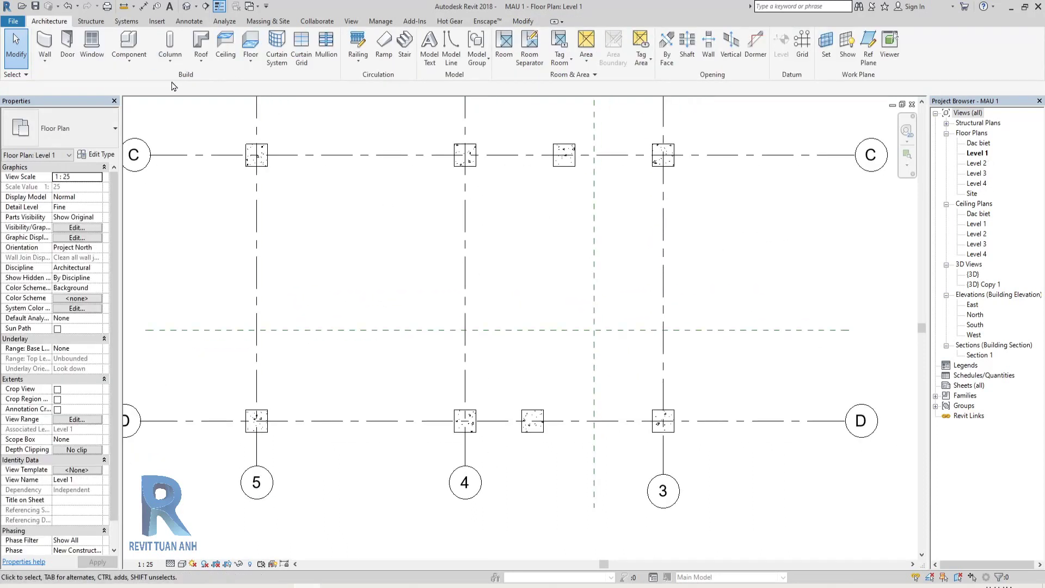
Step: Place a C1-220x220 structural column where the reference planes cross between grids C and D
click(167, 59)
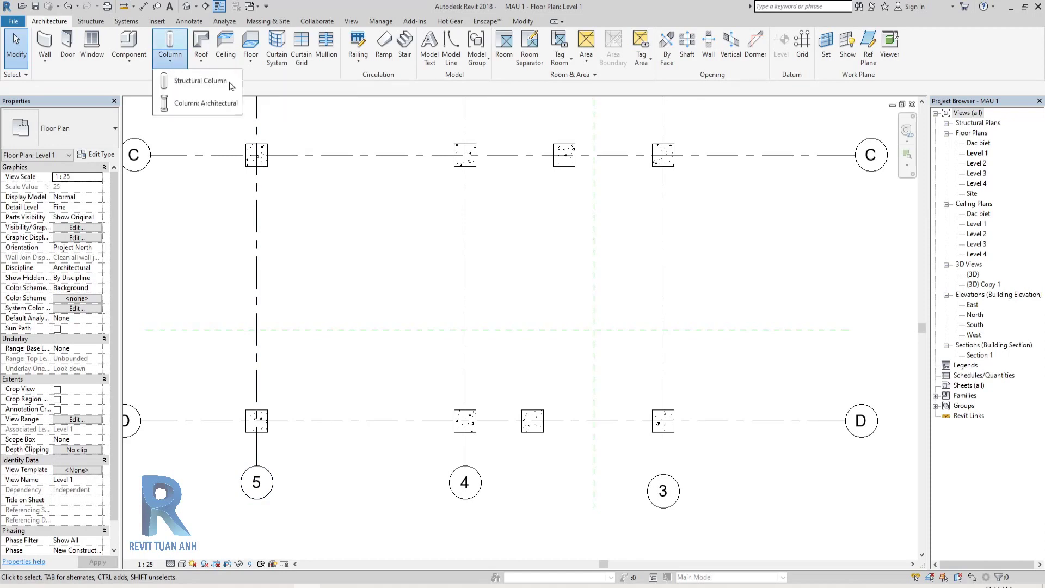
click(201, 82)
scroll(550, 305, up, 2)
scroll(665, 362, up, 2)
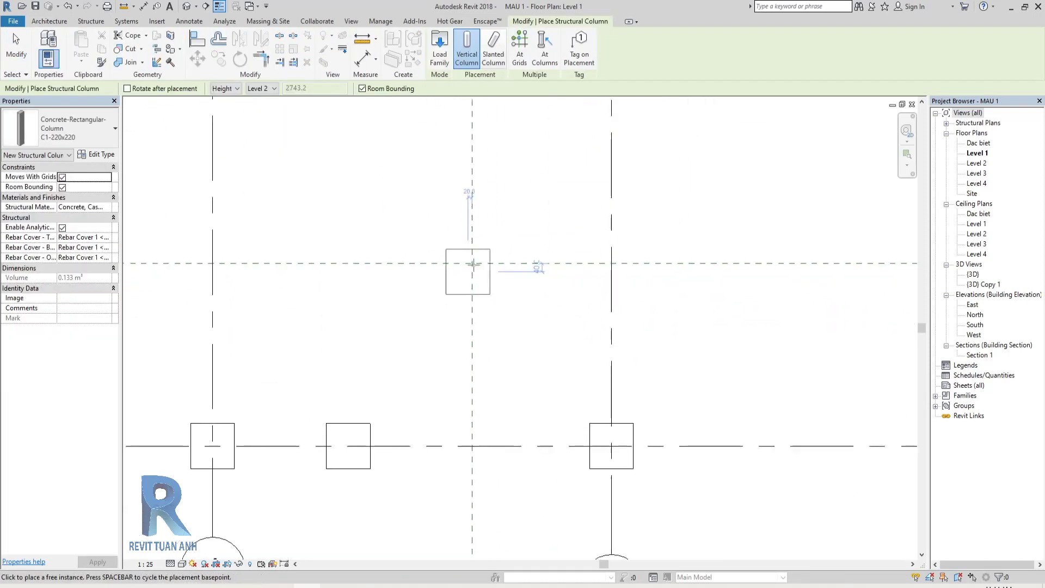
middle_drag(456, 262, 546, 305)
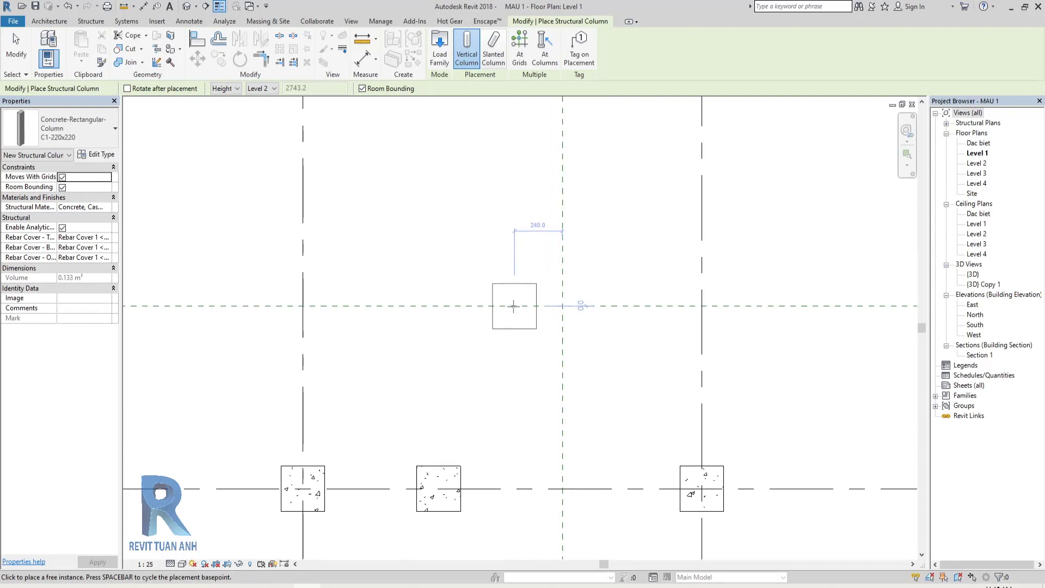
scroll(702, 245, down, 2)
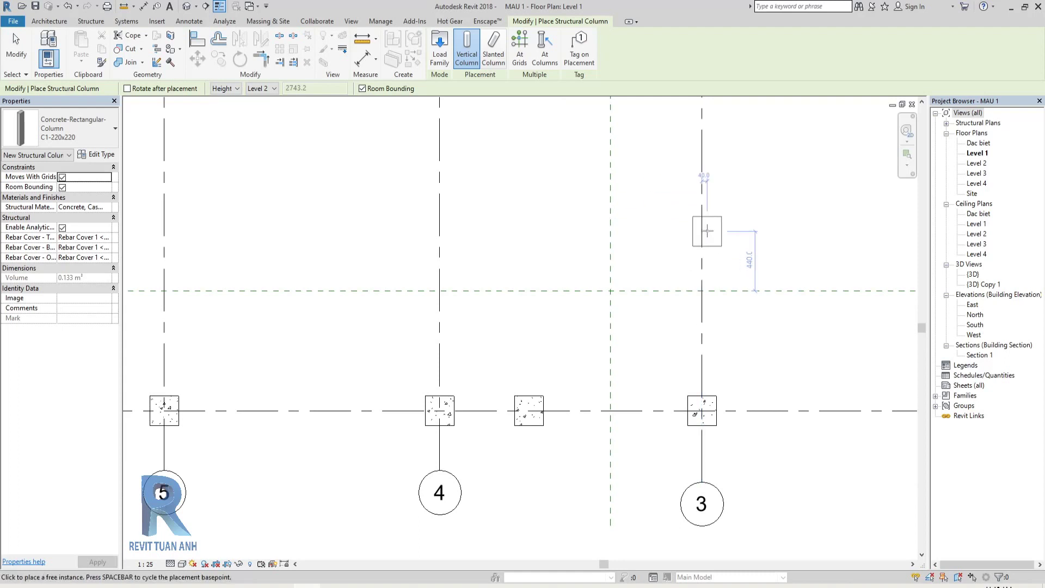
scroll(708, 231, up, 1)
middle_drag(707, 230, 676, 281)
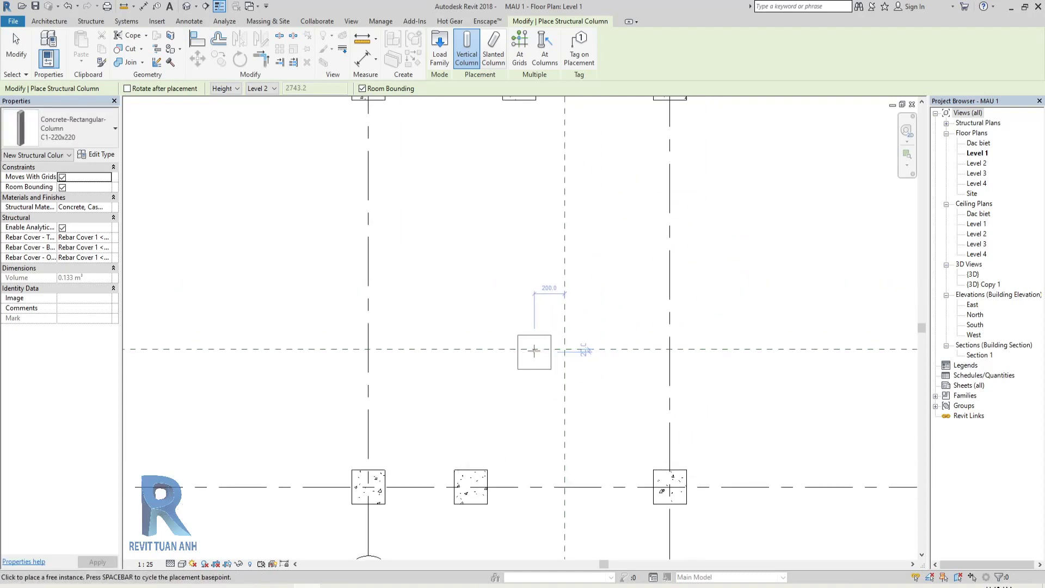
click(534, 350)
scroll(531, 354, down, 2)
middle_drag(567, 396, 589, 374)
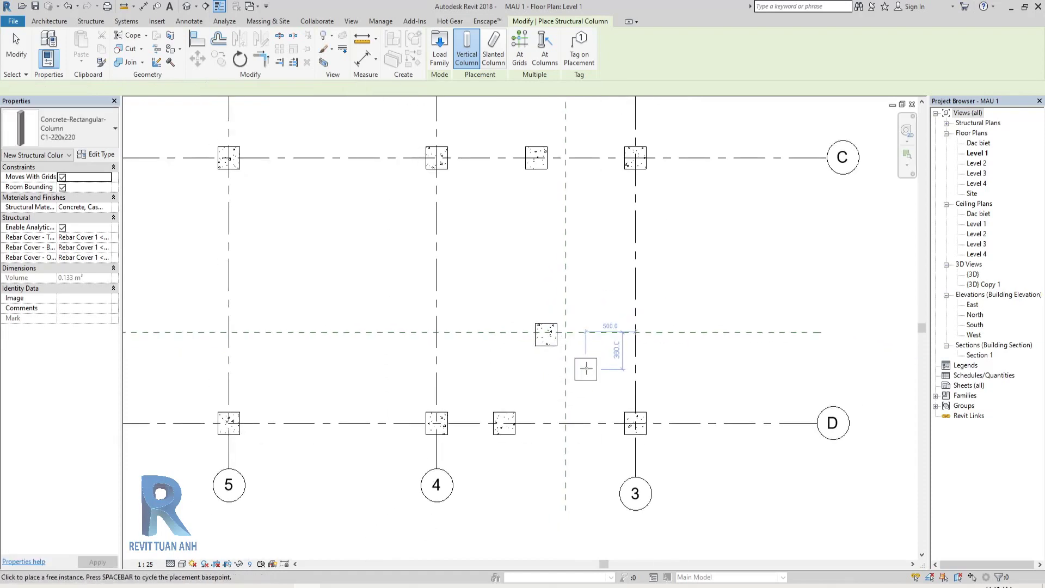
key(Escape)
Step: Drag the horizontal reference plane above the new column
click(720, 333)
scroll(682, 342, up, 2)
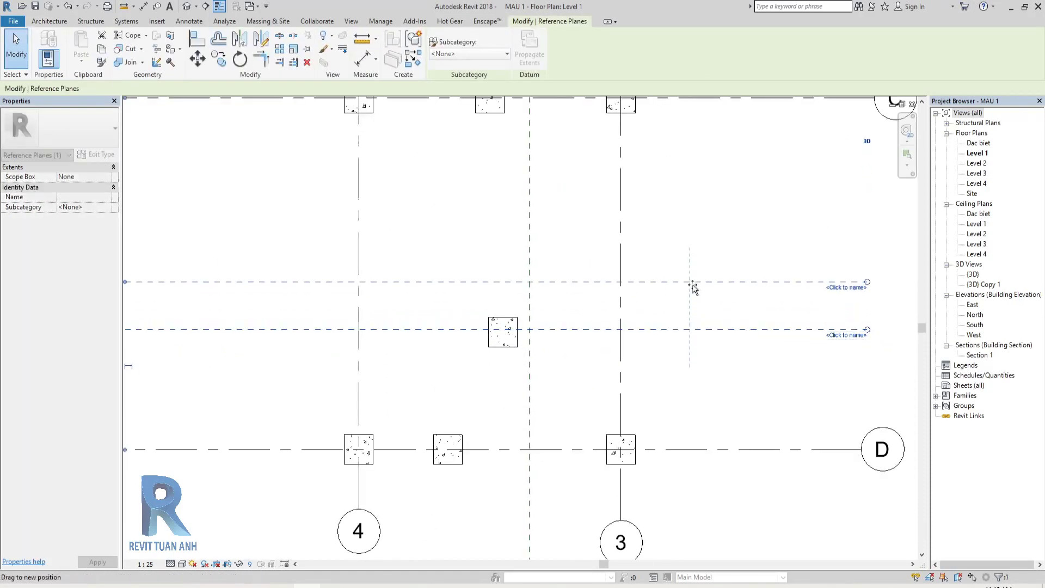
middle_drag(567, 355, 580, 364)
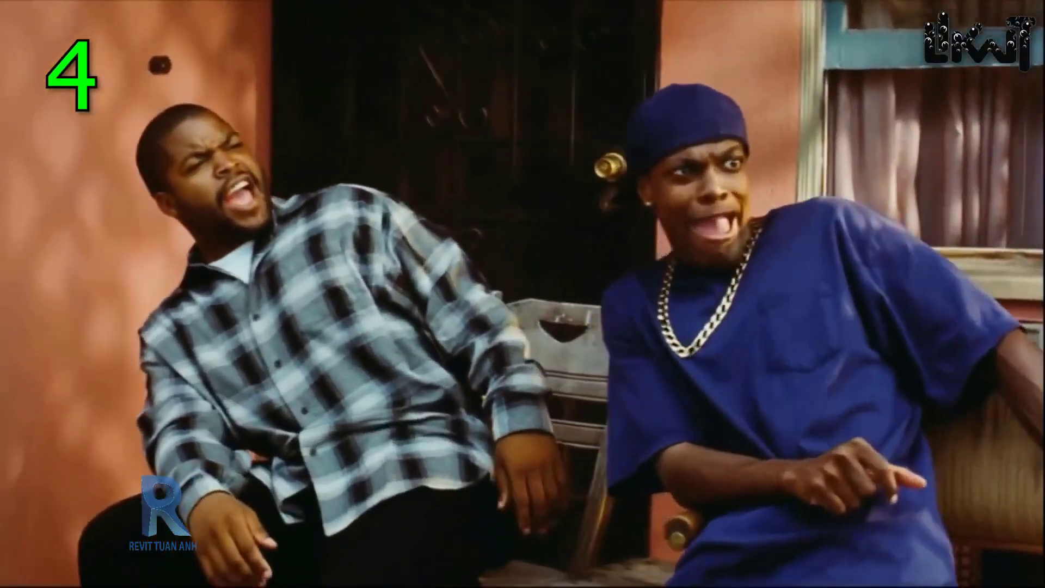
Step: Align the column's centre to the horizontal reference plane with AL
scroll(561, 337, up, 2)
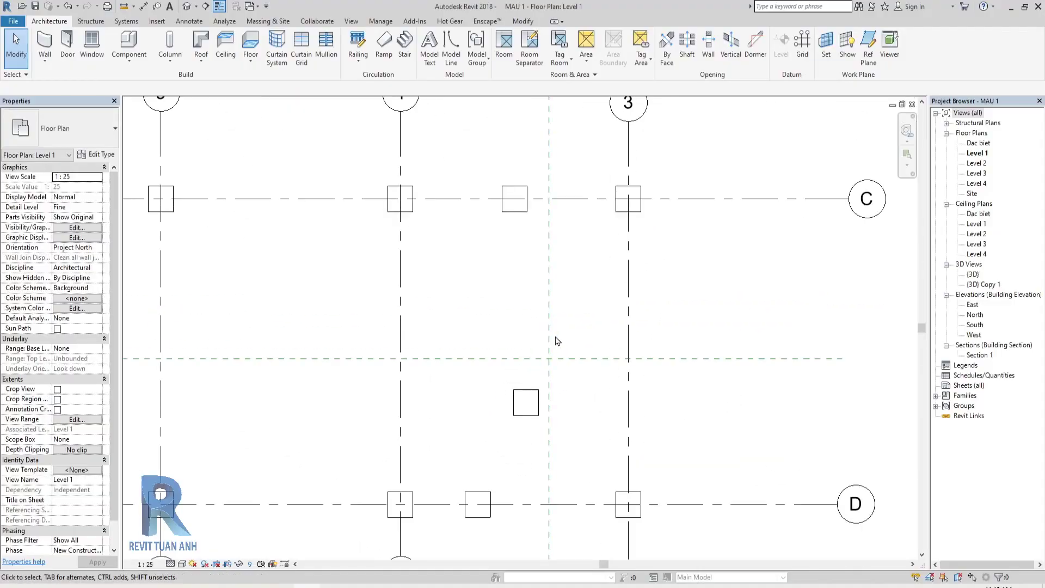
middle_drag(555, 341, 583, 366)
scroll(581, 401, up, 2)
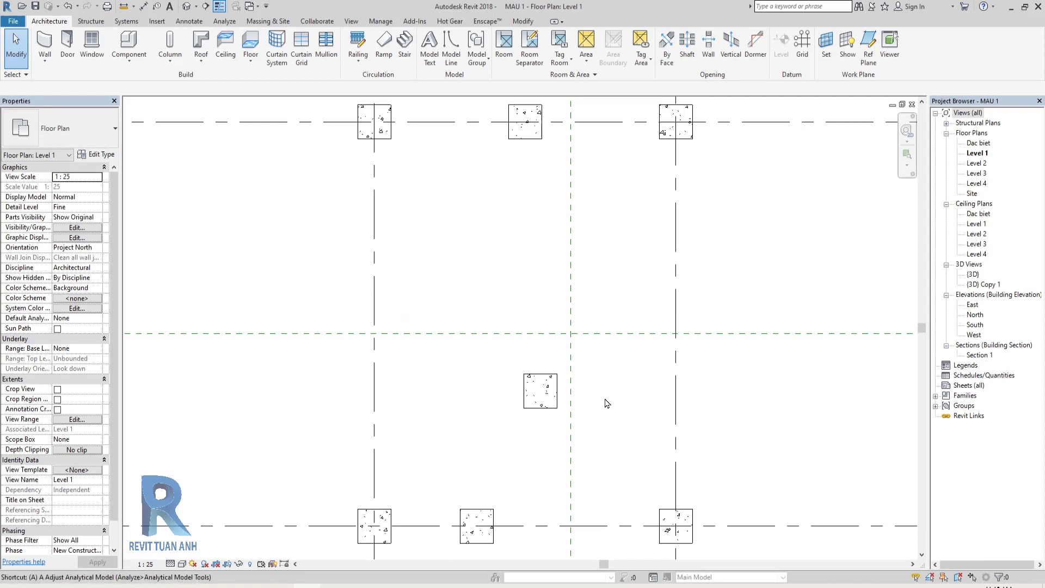
key(a)
key(l)
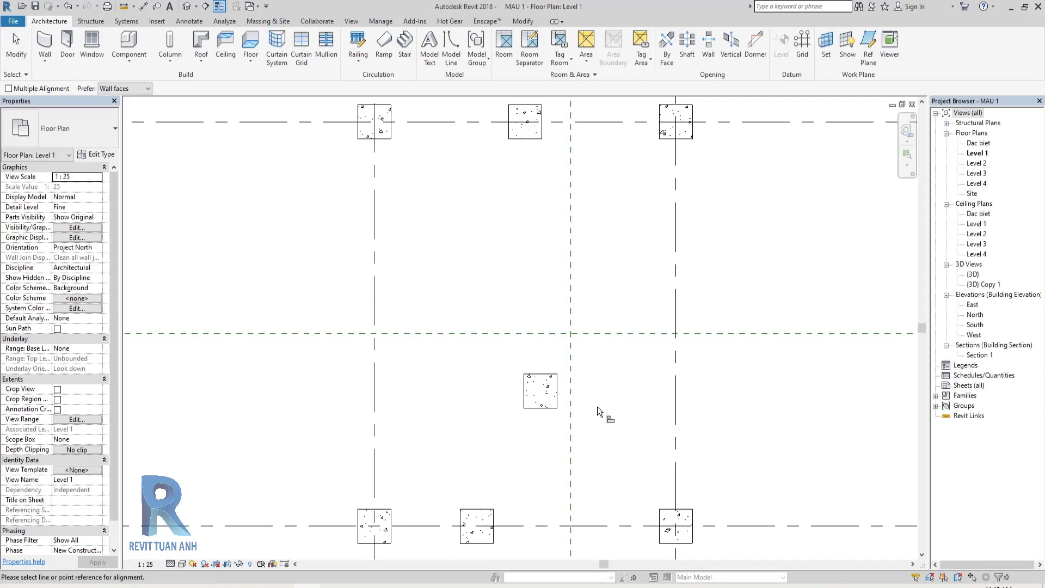
scroll(607, 404, up, 1)
scroll(490, 381, up, 1)
scroll(453, 378, down, 1)
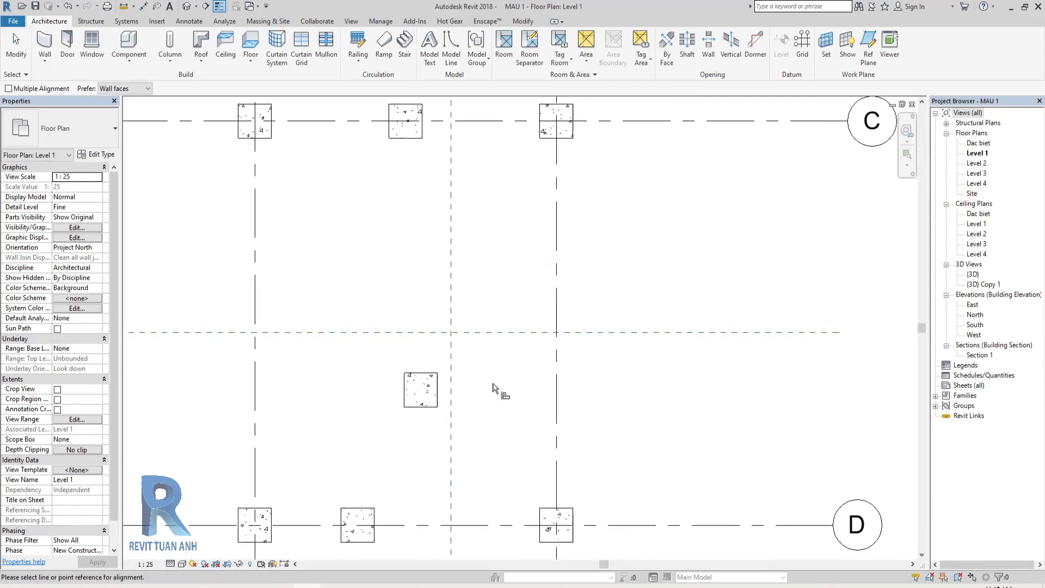
click(476, 337)
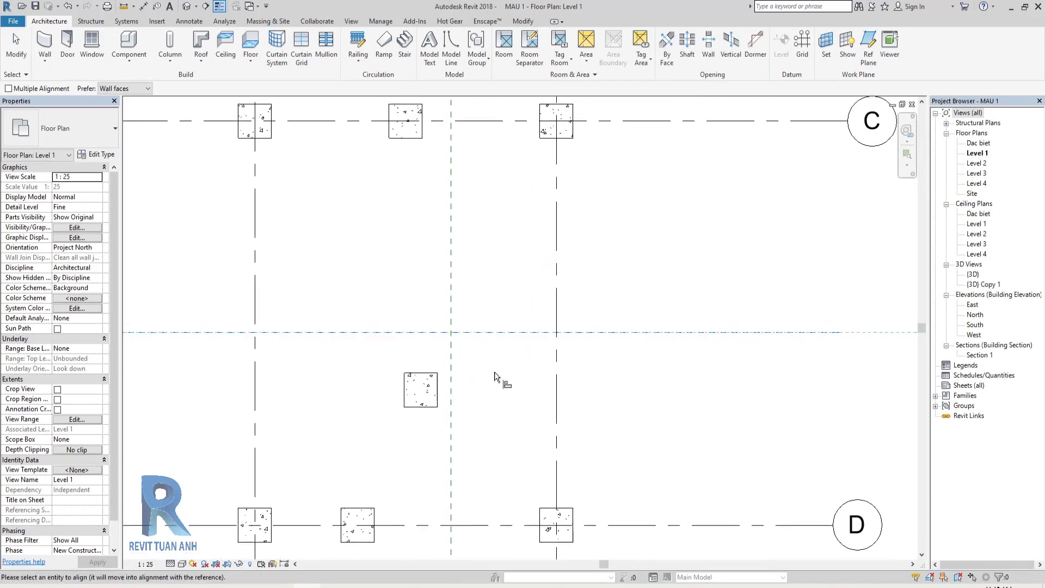
click(422, 374)
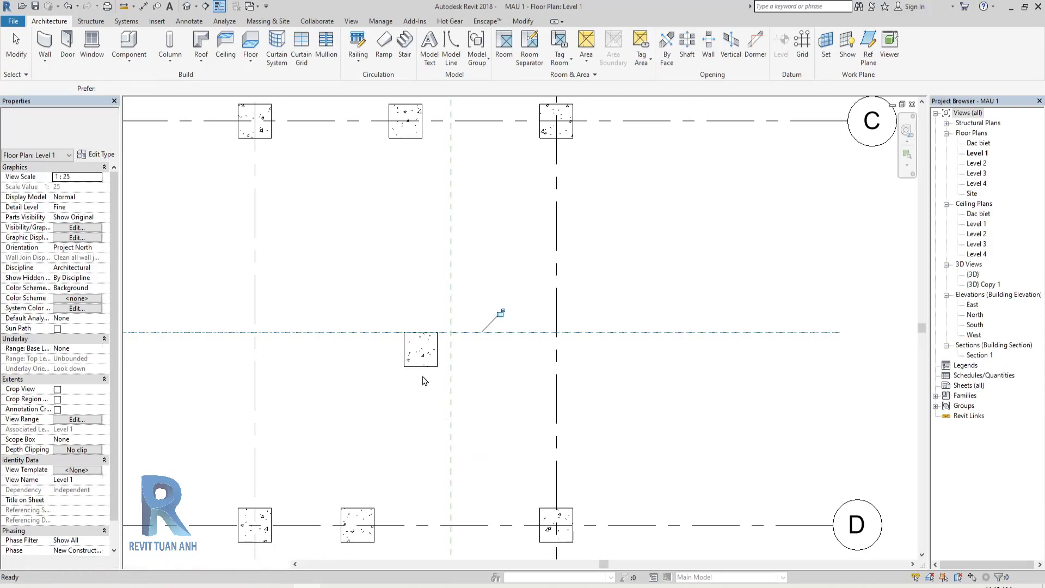
key(ctrl+z)
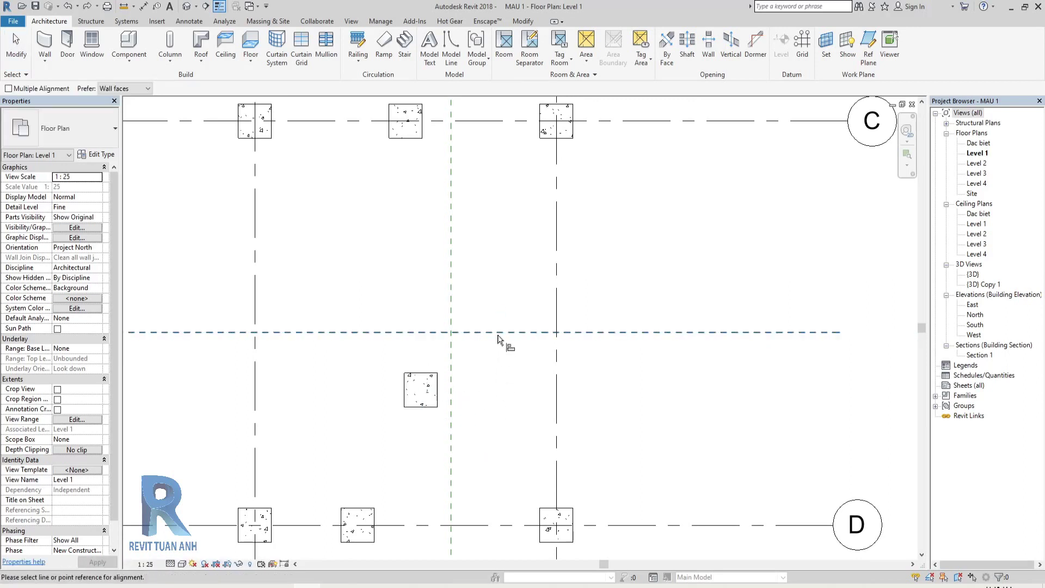
click(498, 333)
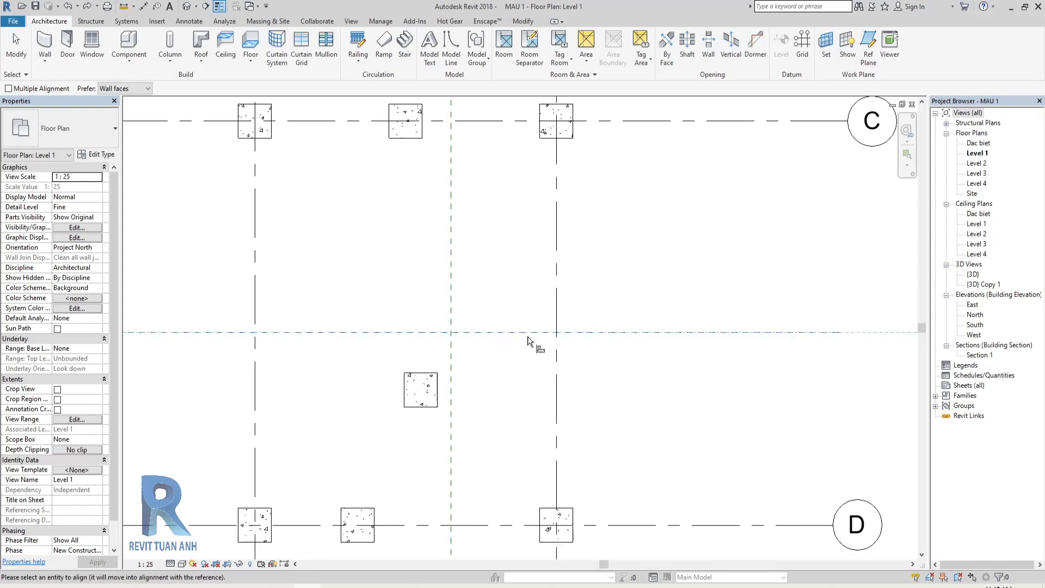
click(423, 391)
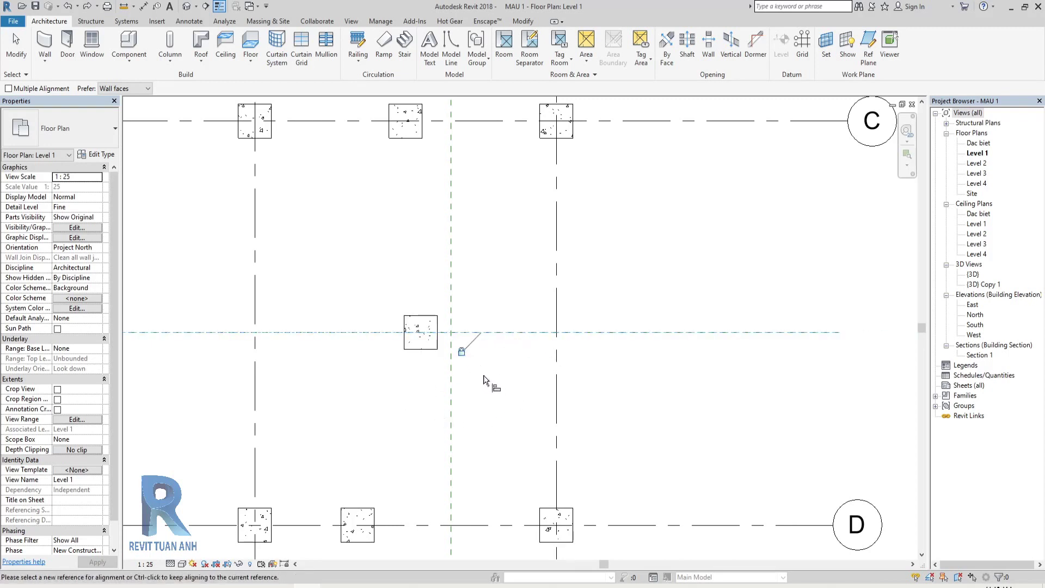
key(Escape)
key(Escape)
Step: Test the lock by dragging the horizontal reference plane, then cancel
click(586, 332)
mouse_move(599, 333)
mouse_down()
mouse_move(590, 269)
mouse_move(590, 355)
mouse_up()
key(Escape)
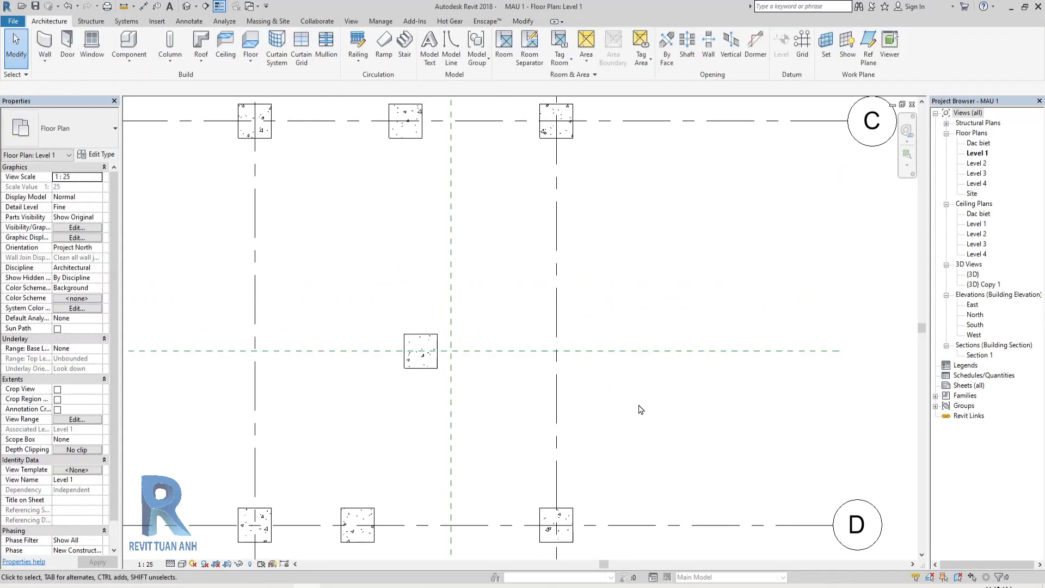
middle_drag(496, 414, 504, 419)
Step: Align the column's centre to the vertical reference plane
key(a)
key(l)
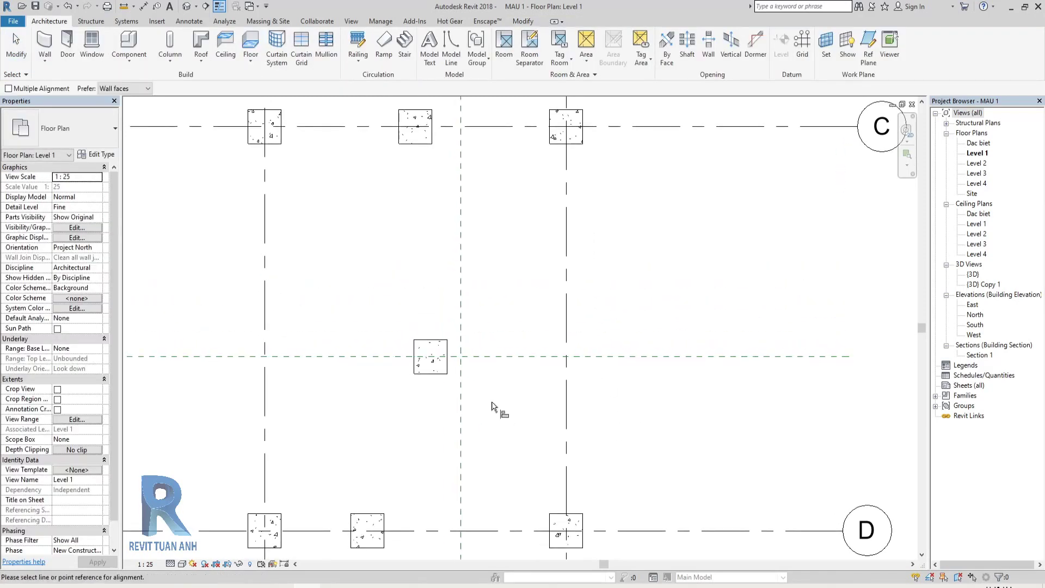
click(460, 310)
click(433, 355)
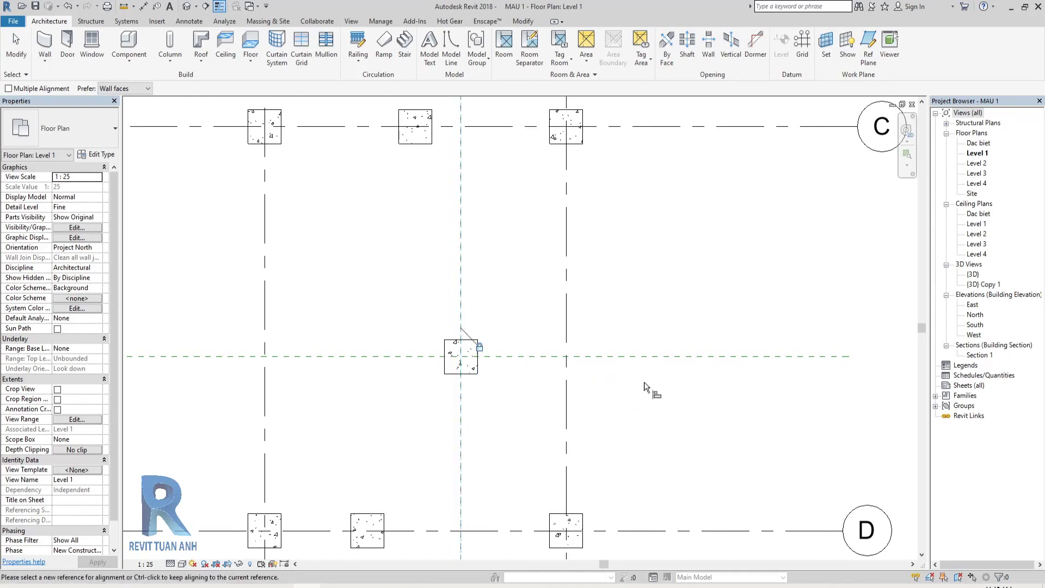
key(Escape)
key(Escape)
scroll(518, 338, down, 3)
scroll(519, 339, down, 2)
scroll(518, 338, up, 2)
scroll(518, 338, up, 1)
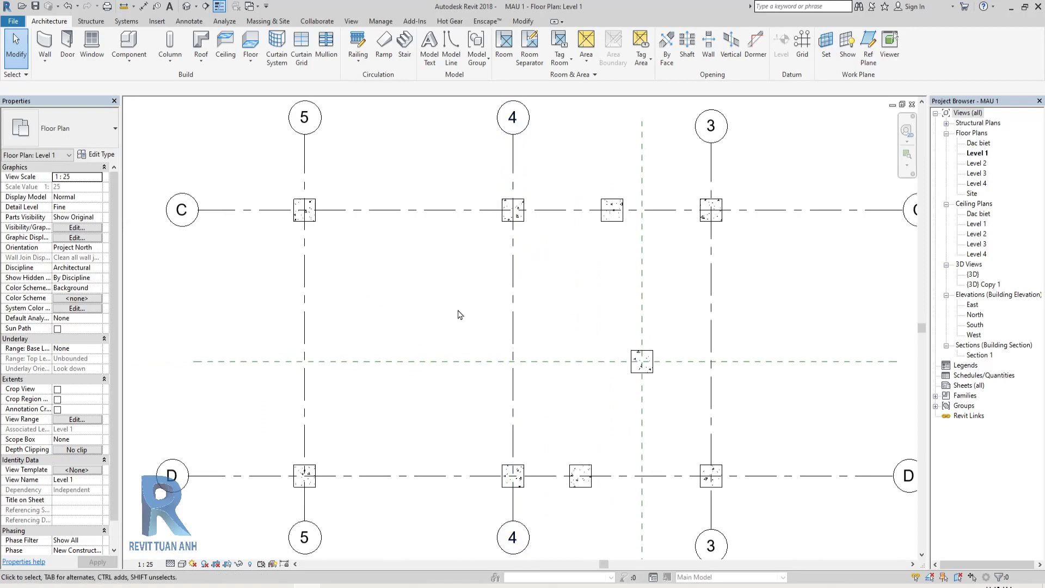
middle_drag(569, 407, 479, 390)
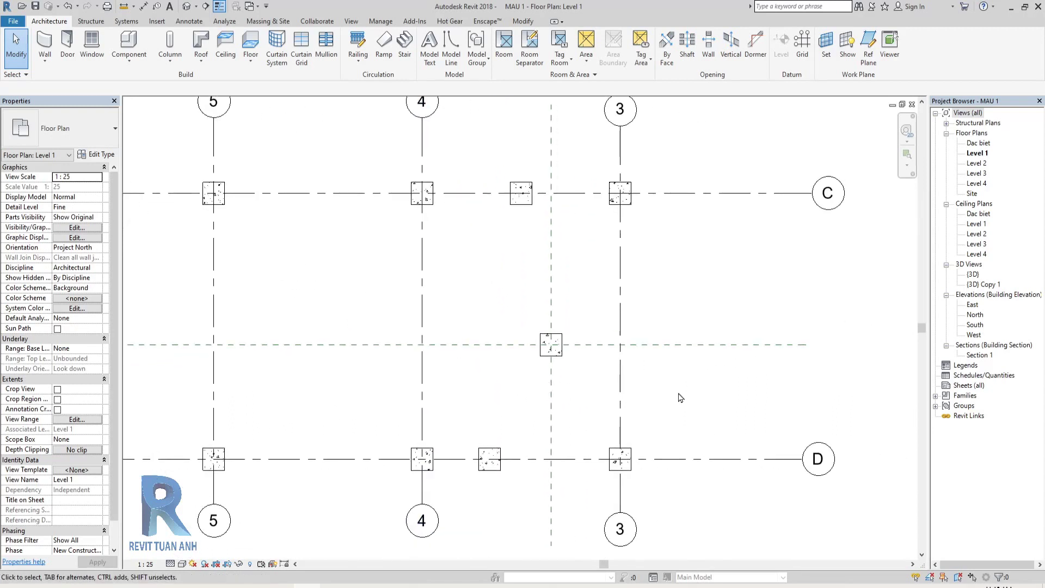
click(679, 353)
key(Escape)
middle_drag(738, 407, 700, 390)
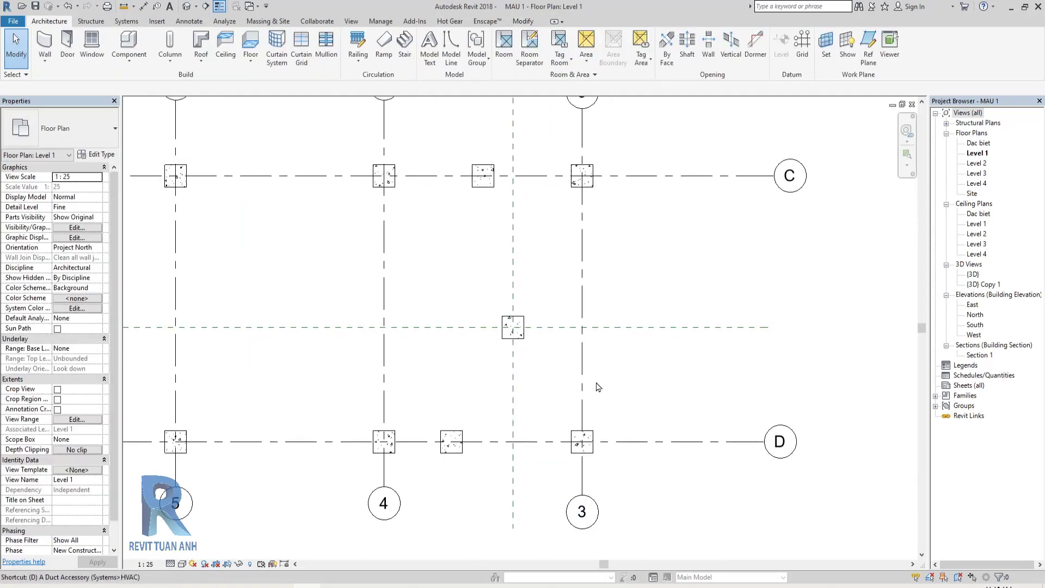
Step: Dimension from grid D to the horizontal reference plane, showing 1120
key(i)
click(618, 442)
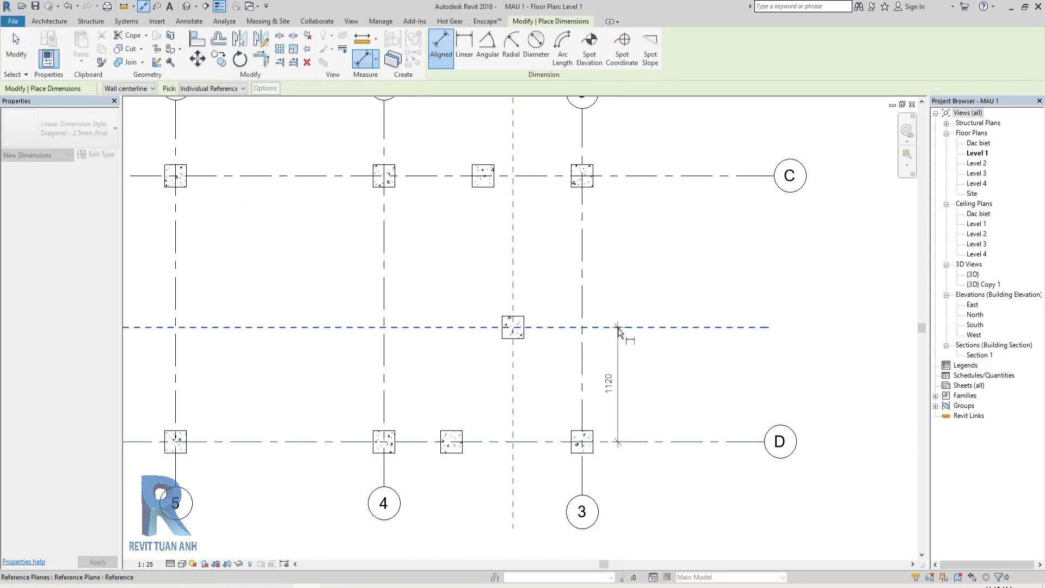
click(618, 328)
click(684, 368)
middle_drag(583, 387, 562, 380)
key(Escape)
key(Escape)
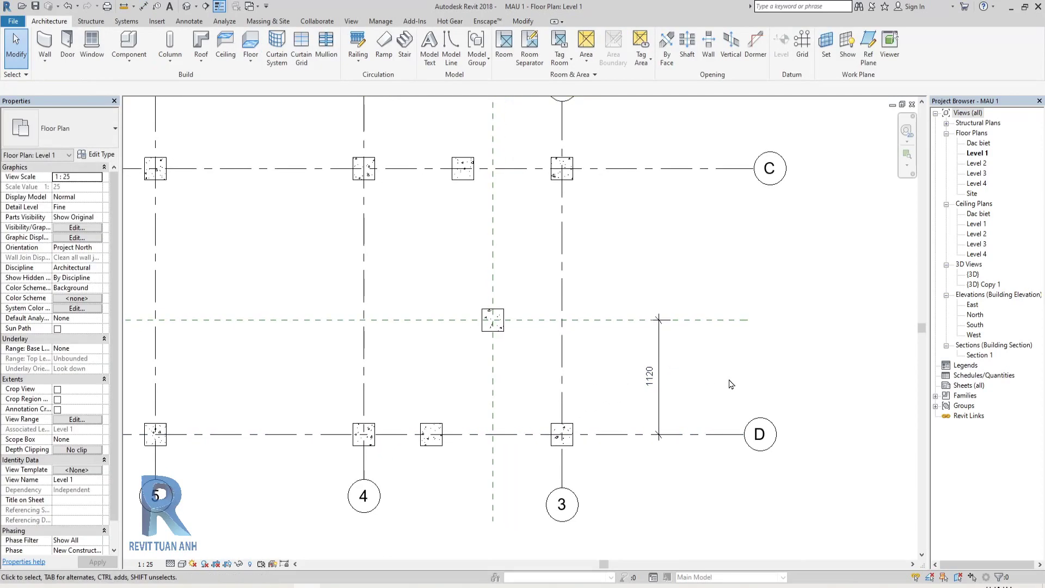
scroll(730, 435, up, 2)
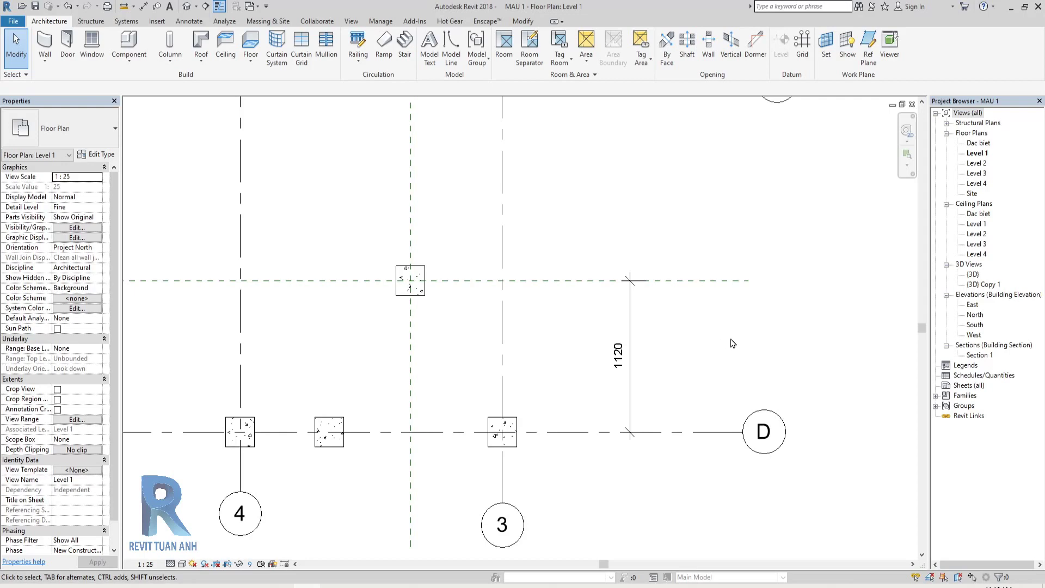
Step: Change the reference plane's distance from grid D to 2000
click(722, 282)
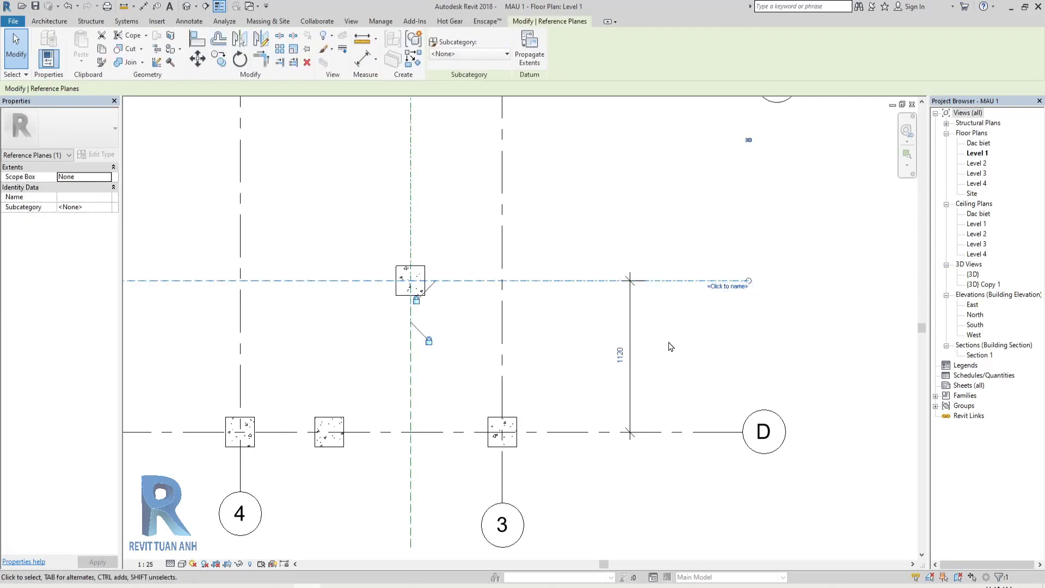
click(620, 355)
text(2000)
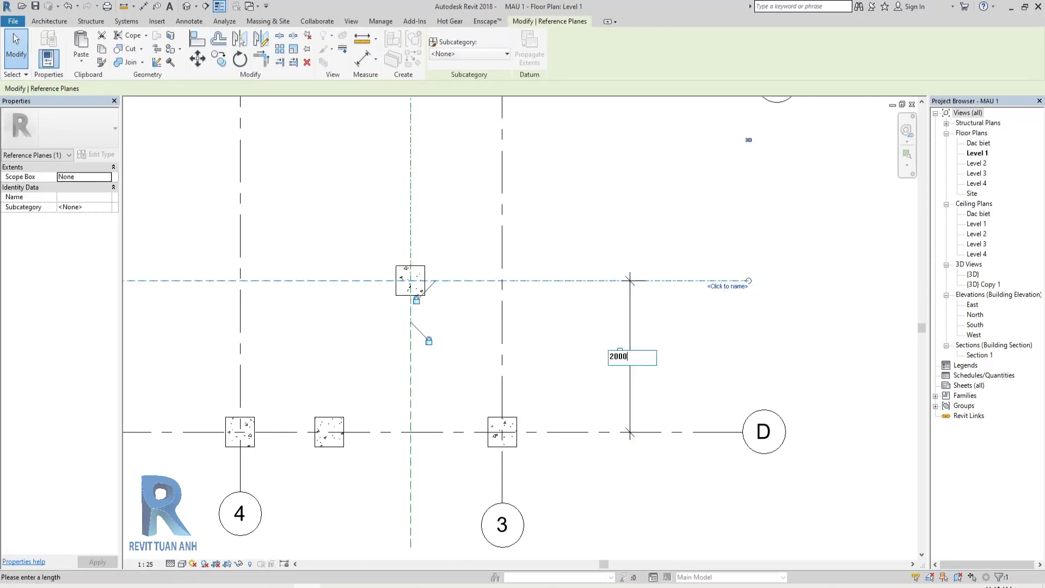
key(Return)
scroll(570, 305, down, 3)
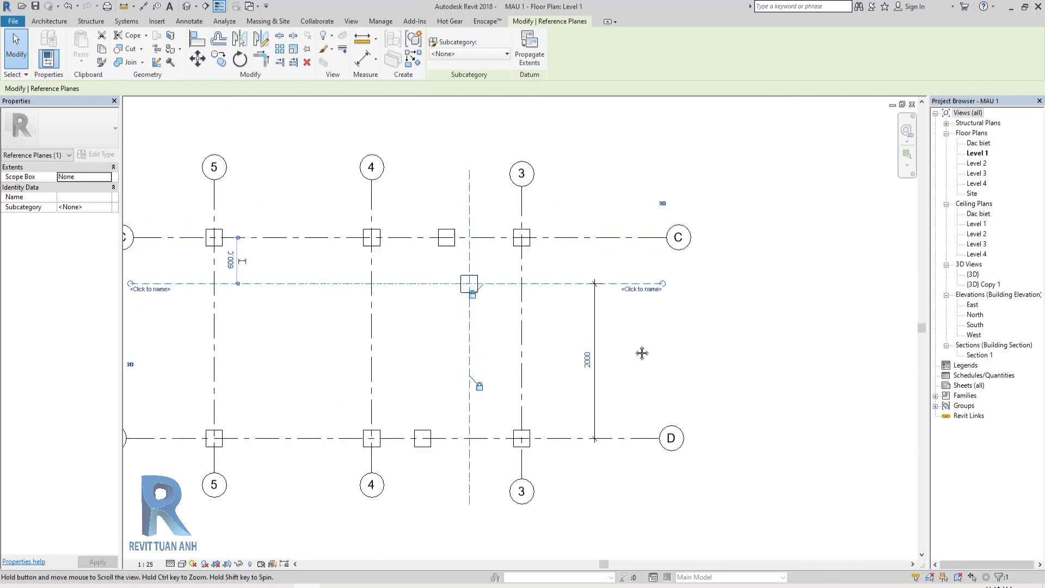
key(Escape)
middle_drag(587, 305, 585, 306)
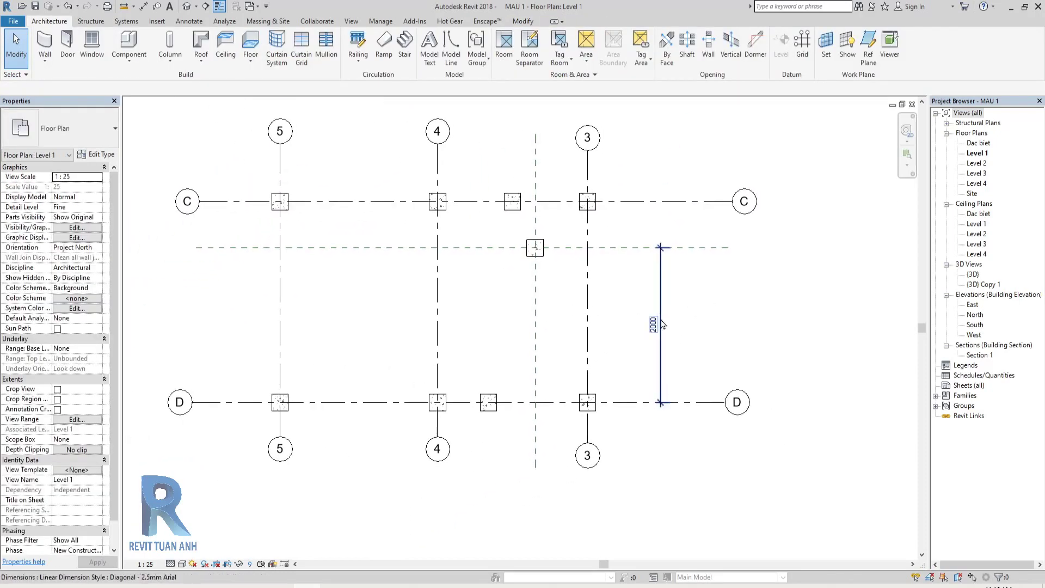
click(654, 327)
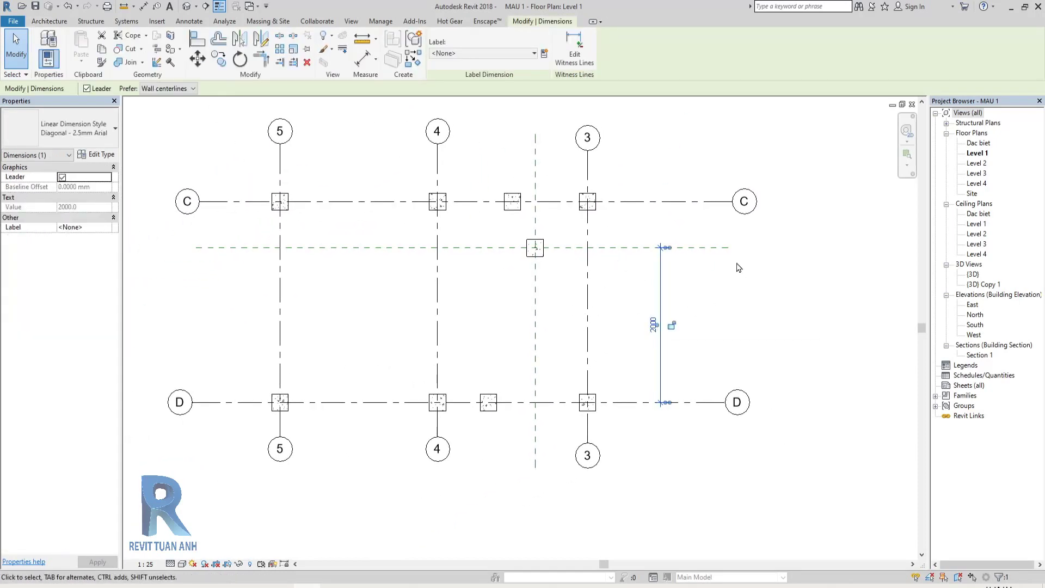
click(712, 248)
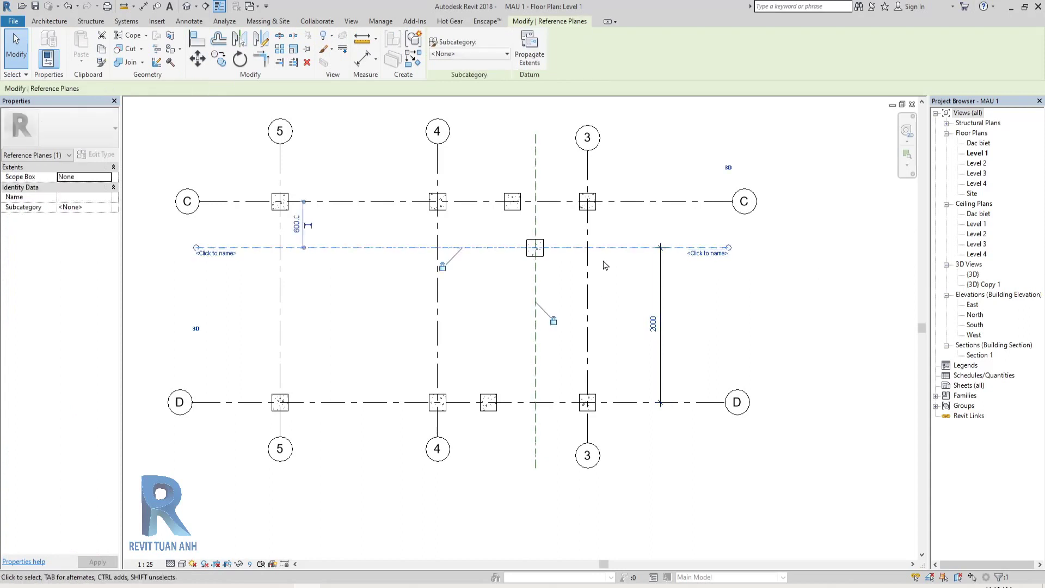
Step: Move the horizontal reference plane onto the middle column's centre, 1040 below C and 1560 above D
drag(608, 323, 537, 329)
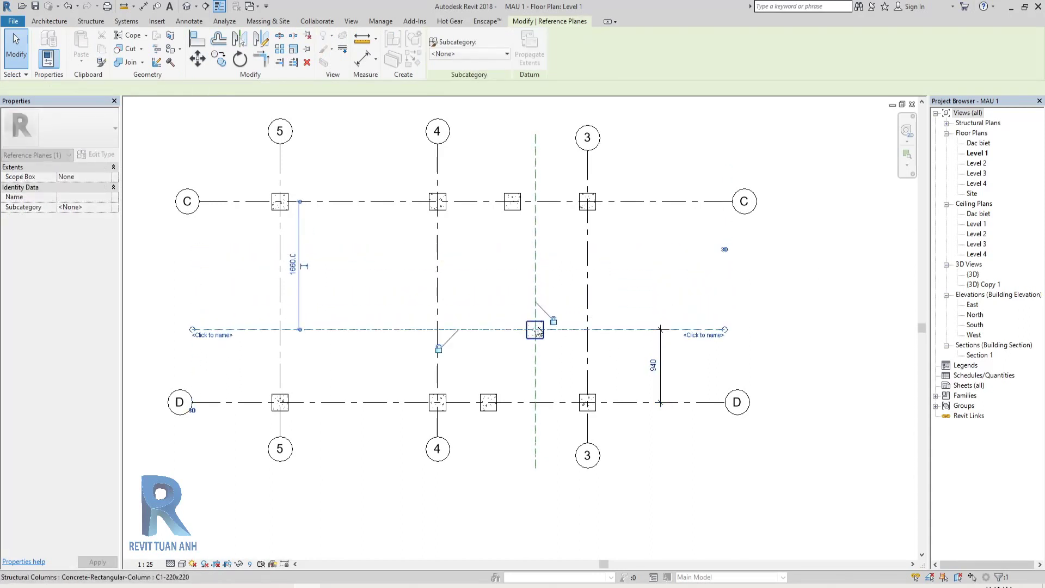
scroll(536, 330, up, 4)
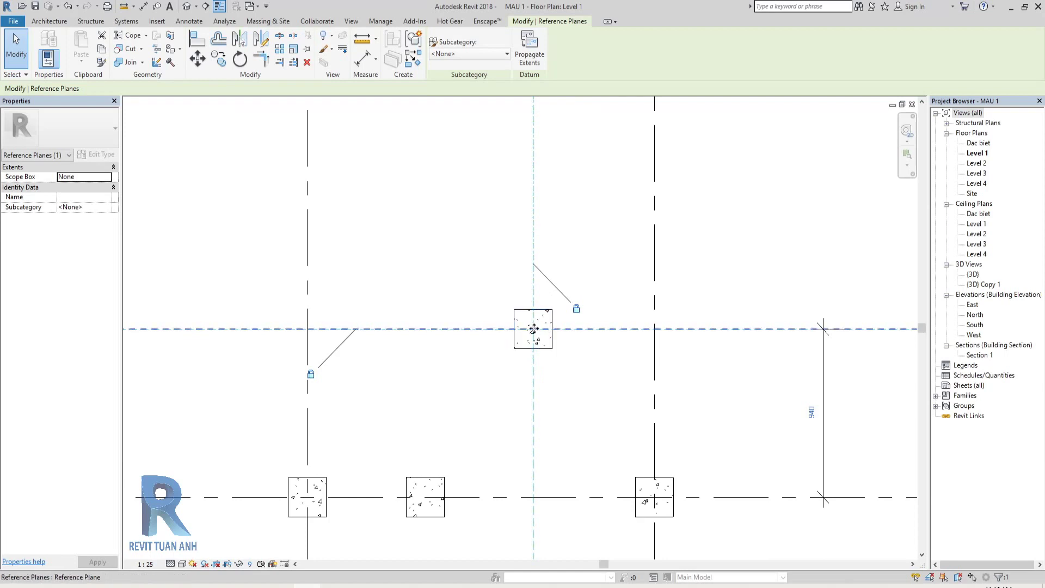
scroll(556, 321, down, 3)
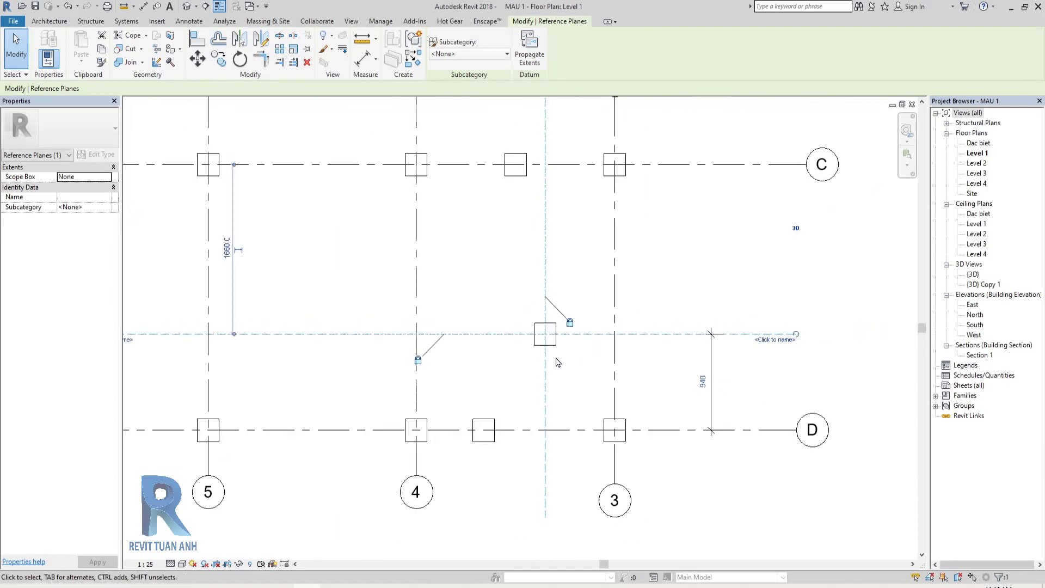
scroll(551, 334, up, 2)
scroll(567, 339, up, 1)
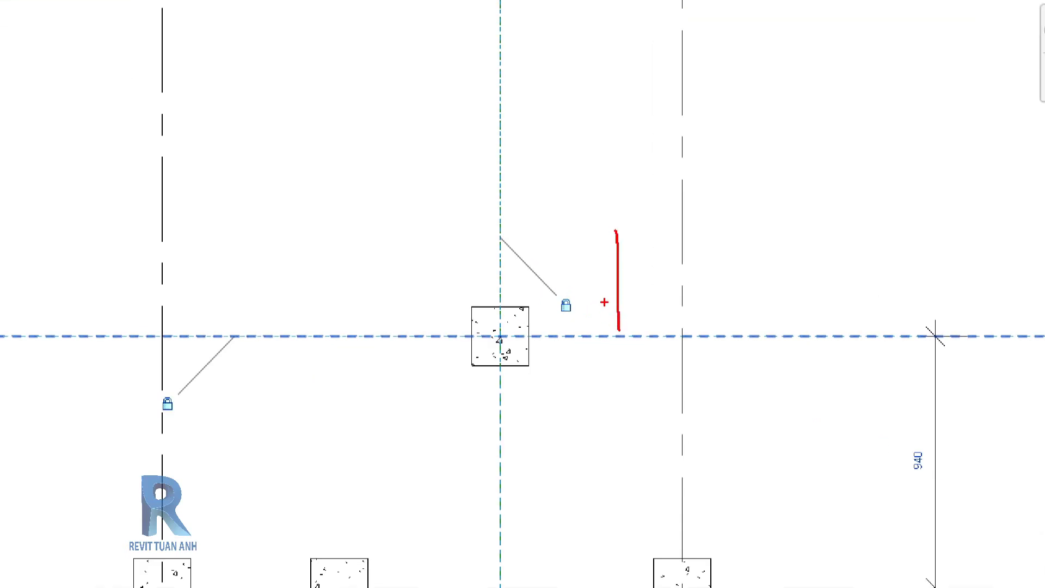
scroll(702, 384, down, 3)
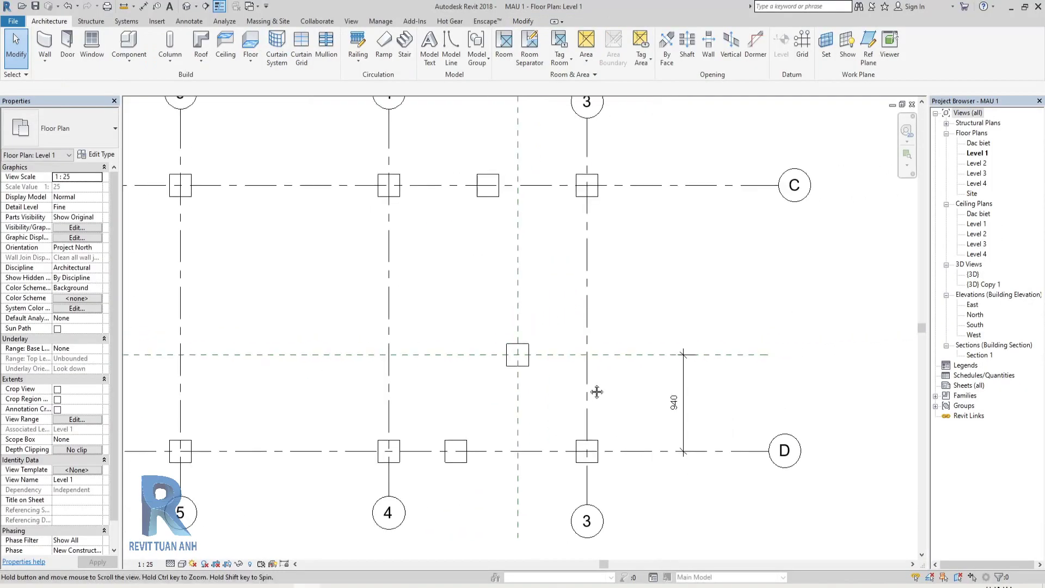
click(679, 357)
drag(685, 295, 526, 285)
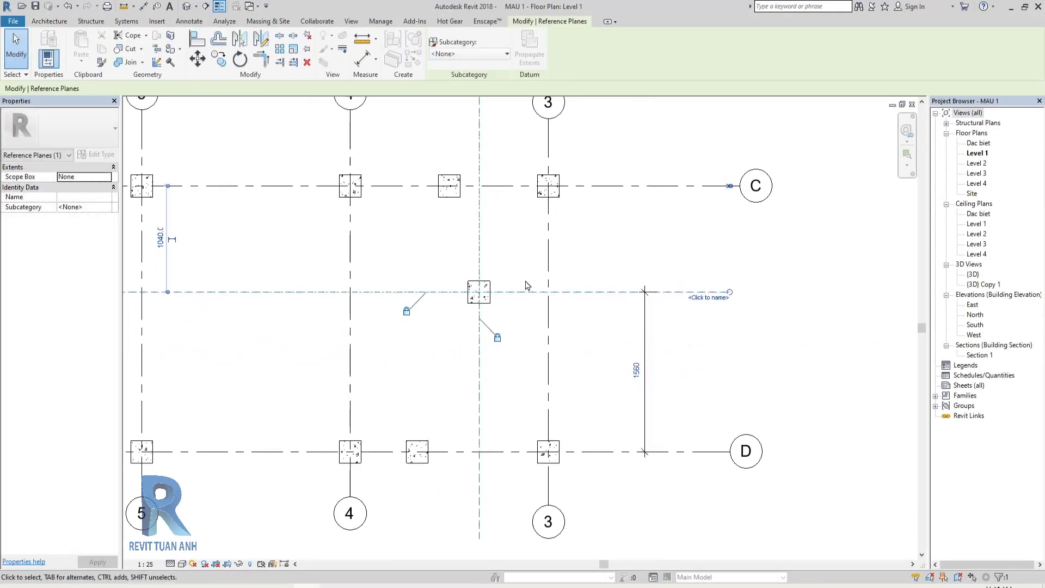
middle_drag(492, 292, 615, 316)
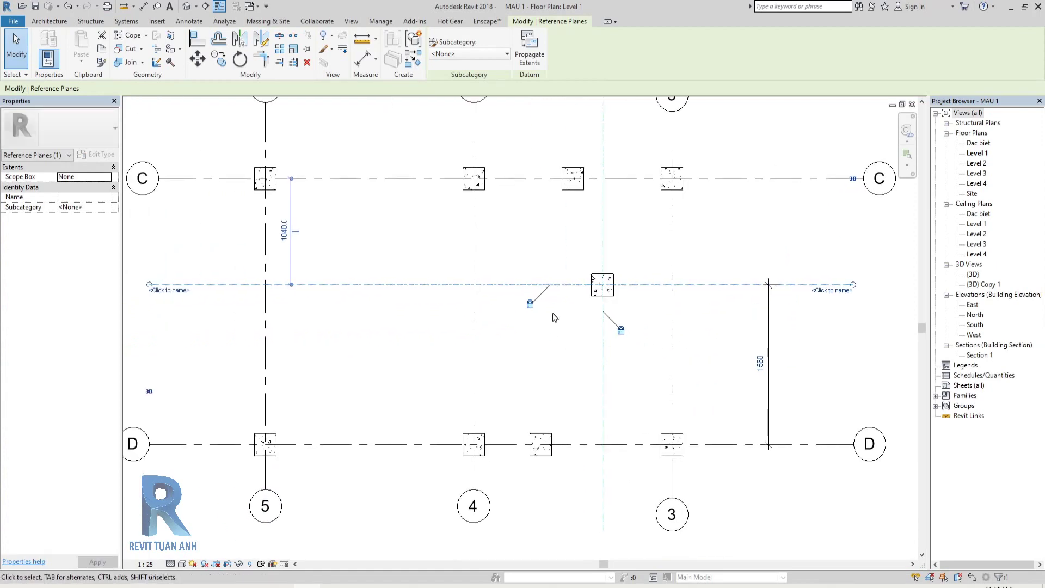
scroll(615, 316, down, 3)
Step: Draw a rectangle of TKT-220 walls from the A/2 column corner to B/1
scroll(692, 340, up, 1)
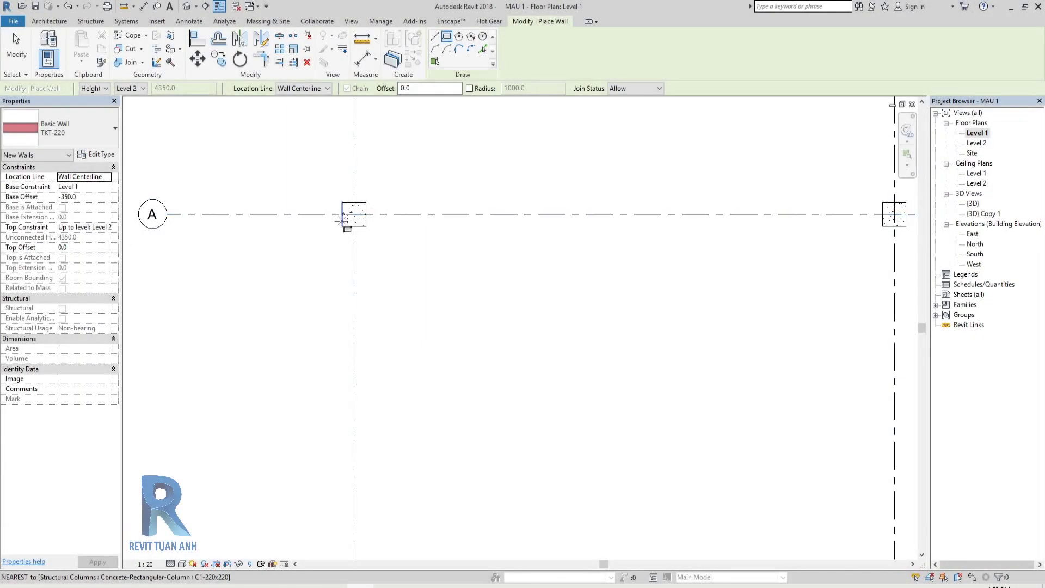
click(354, 214)
scroll(595, 402, down, 2)
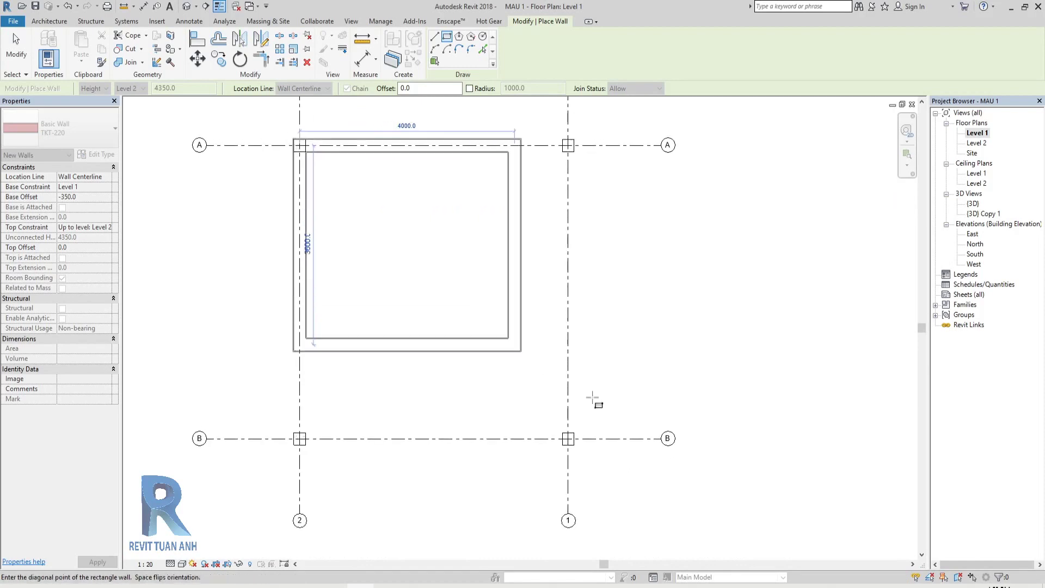
scroll(557, 492, up, 5)
scroll(557, 493, down, 1)
click(547, 465)
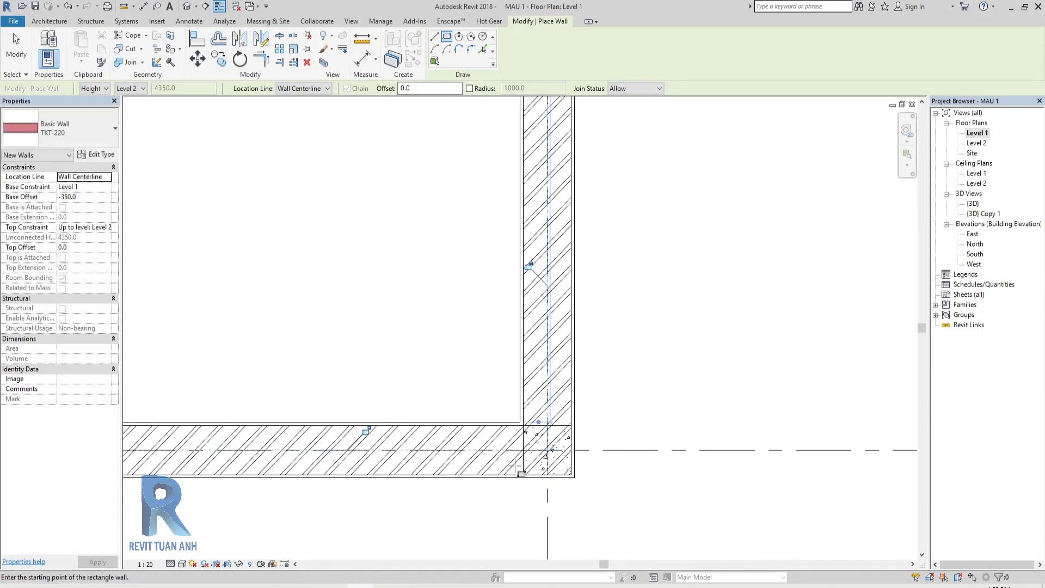
scroll(506, 387, down, 3)
key(Escape)
key(Escape)
Step: Select the top wall to inspect it, then deselect it
scroll(463, 327, up, 3)
scroll(444, 294, up, 2)
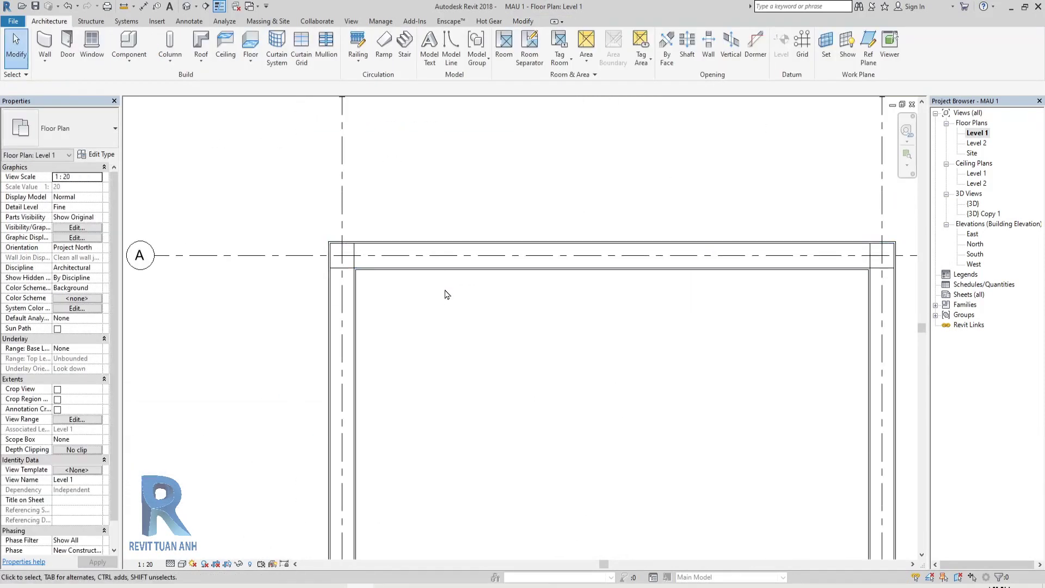
scroll(382, 258, up, 2)
click(391, 256)
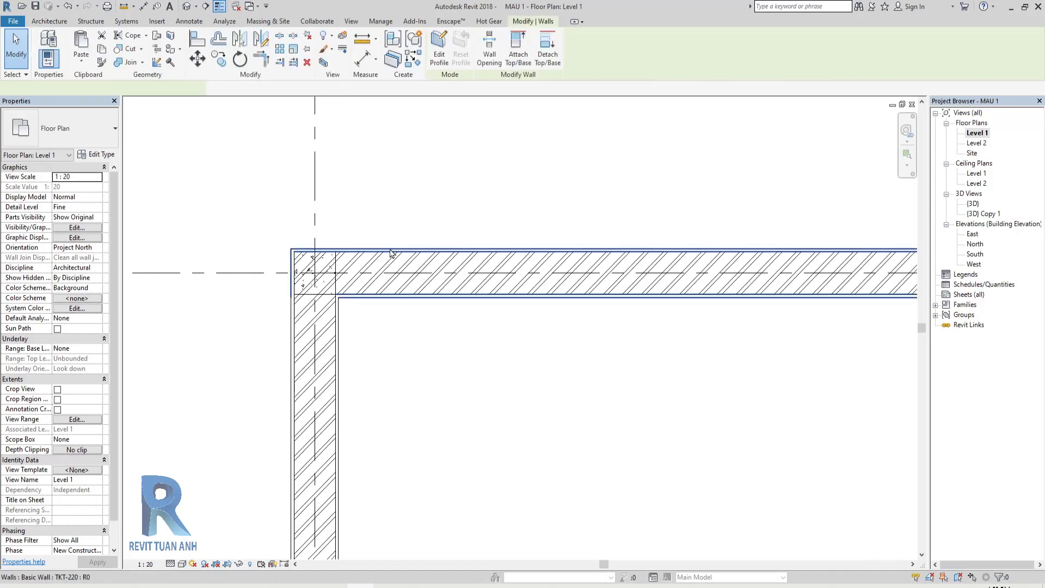
scroll(433, 264, up, 2)
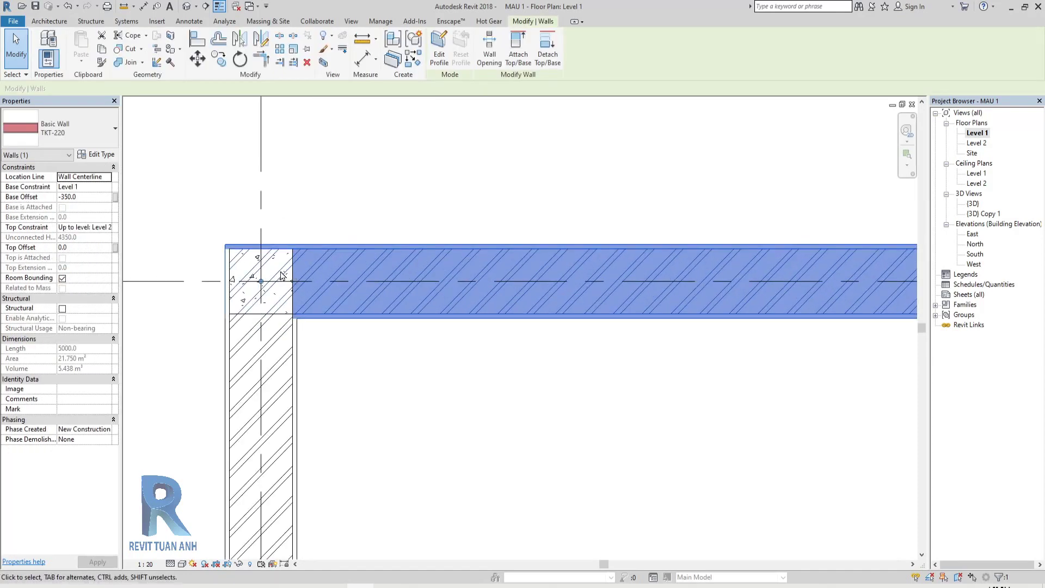
click(326, 229)
scroll(350, 236, down, 1)
scroll(523, 277, down, 2)
Step: Create a Generic 150mm structural floor filling the TKT-220 walled bay on Level 1
scroll(518, 262, down, 2)
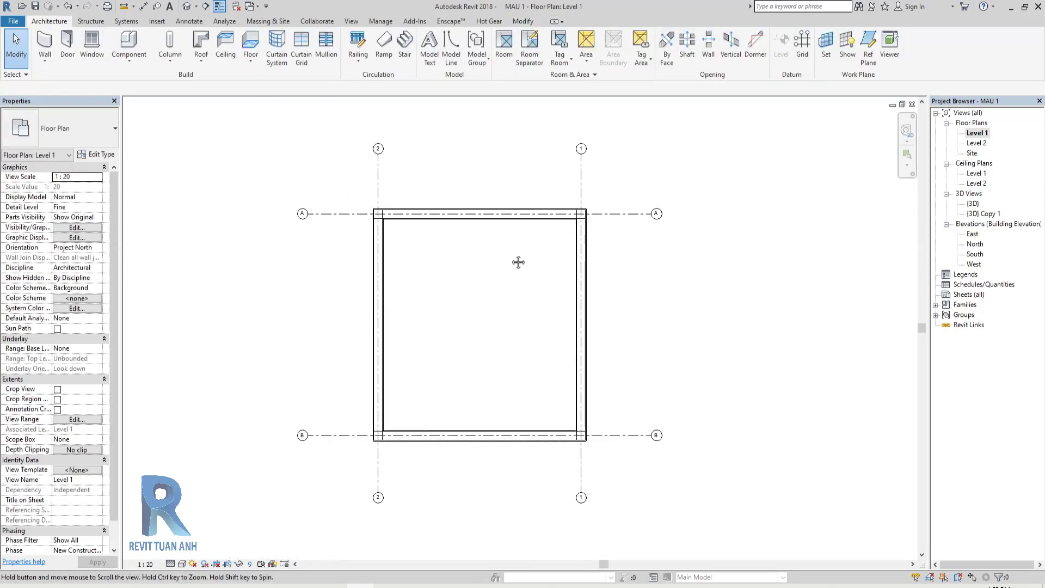
scroll(519, 262, up, 2)
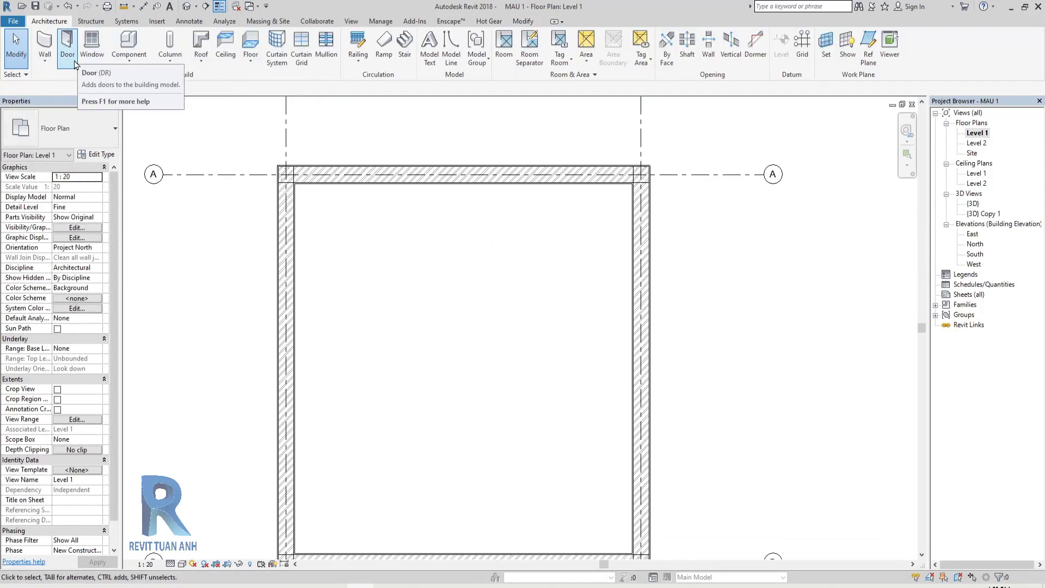
click(89, 22)
click(120, 68)
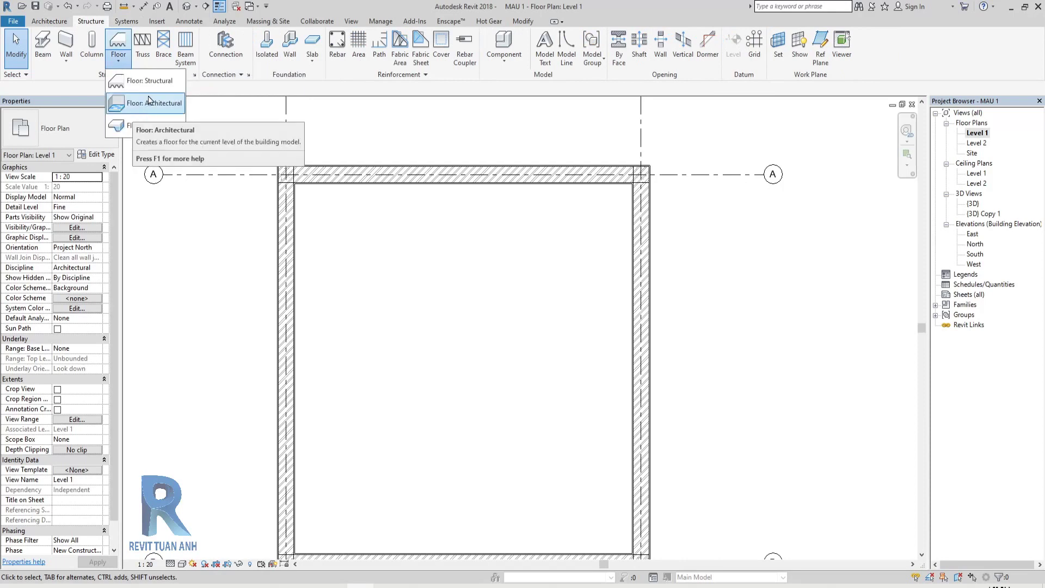
click(128, 101)
scroll(299, 147, up, 3)
scroll(261, 132, up, 3)
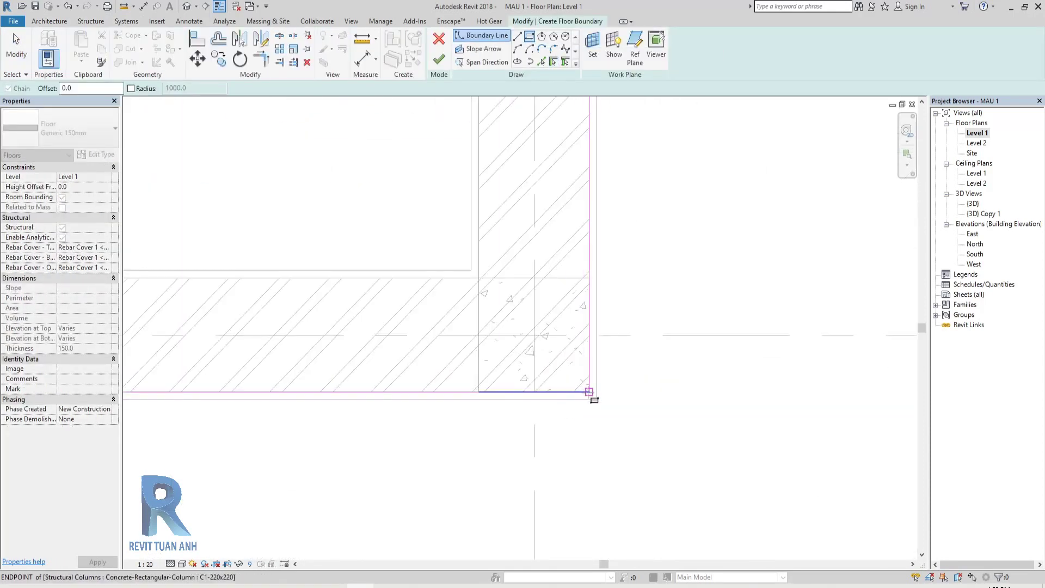
key(Escape)
scroll(670, 320, down, 3)
scroll(669, 320, down, 3)
scroll(670, 319, down, 3)
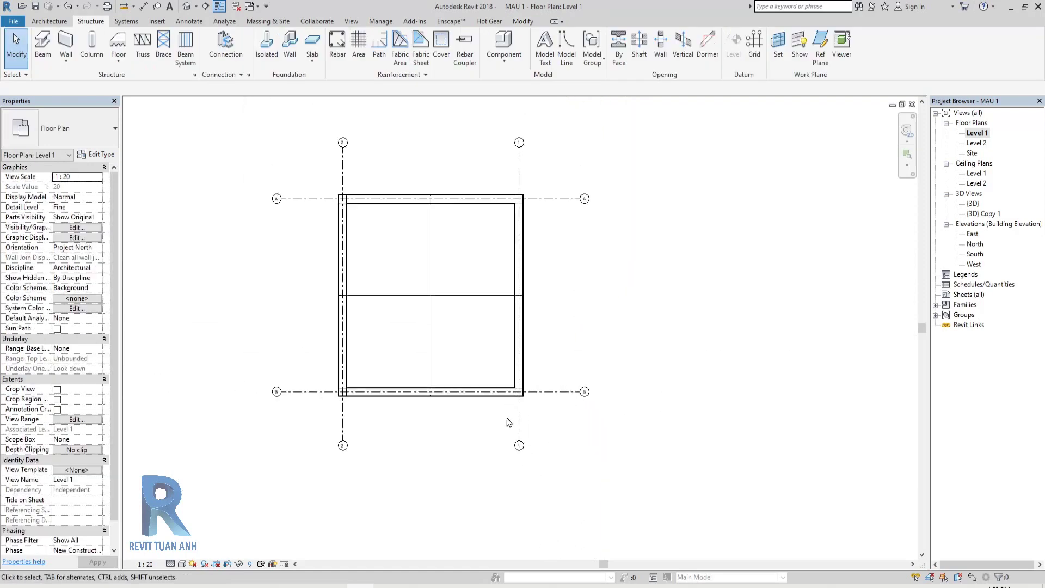
double_click(975, 205)
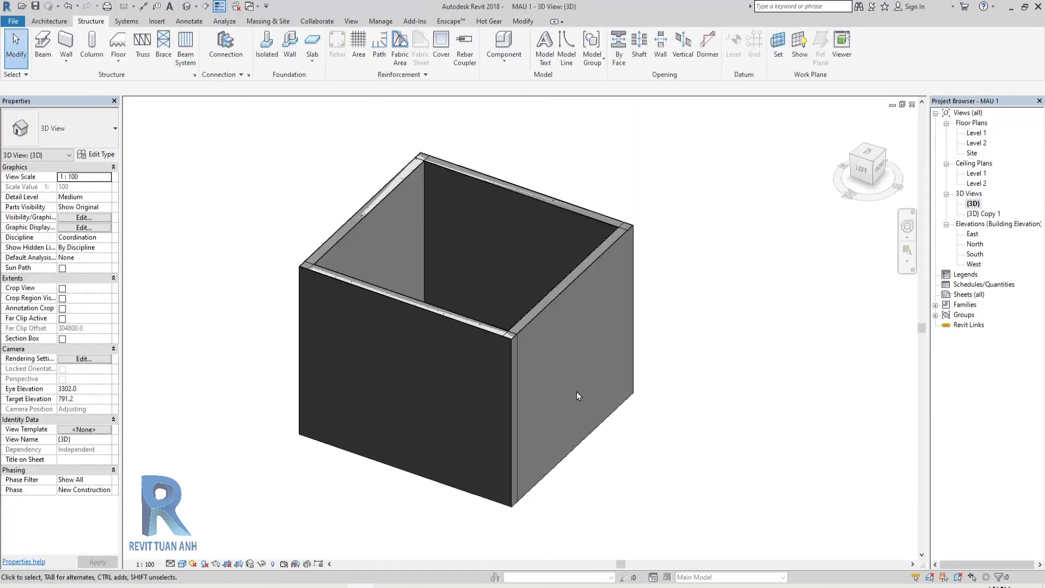
scroll(566, 392, up, 2)
shift+middle_drag(554, 384, 509, 376)
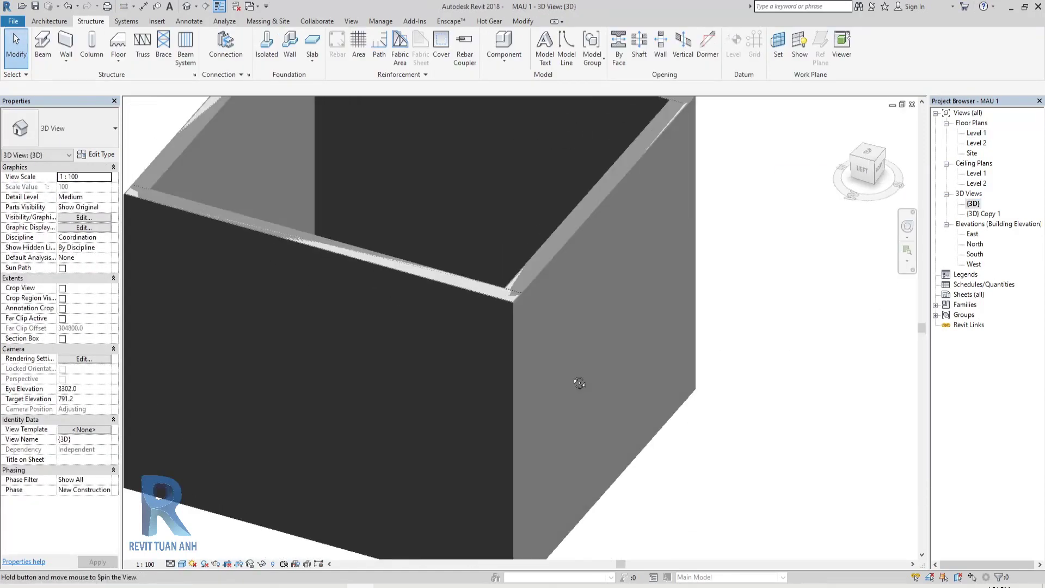
scroll(534, 299, down, 3)
scroll(535, 303, up, 3)
scroll(550, 308, up, 2)
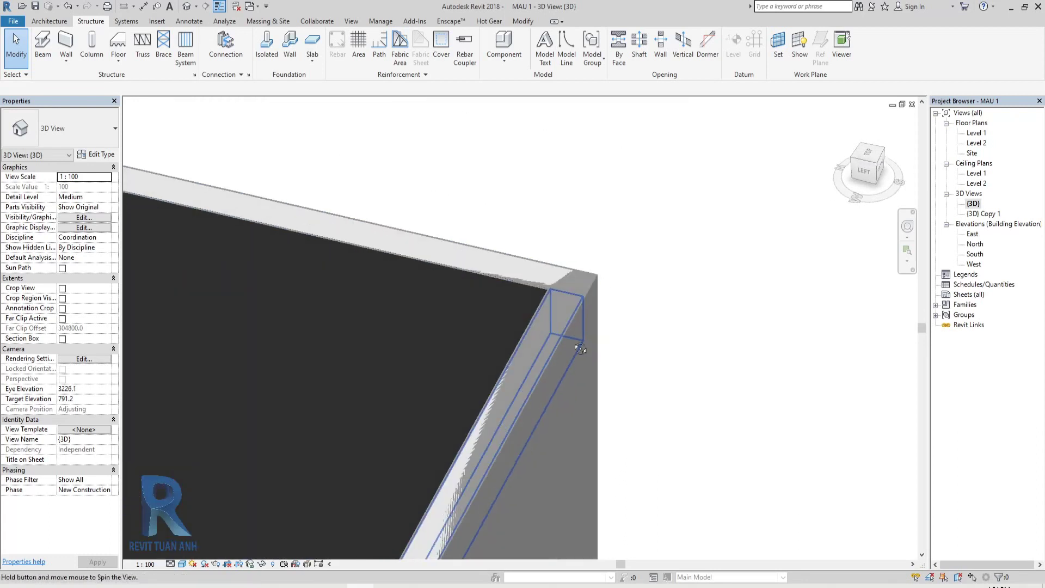
scroll(567, 313, up, 2)
scroll(587, 318, up, 2)
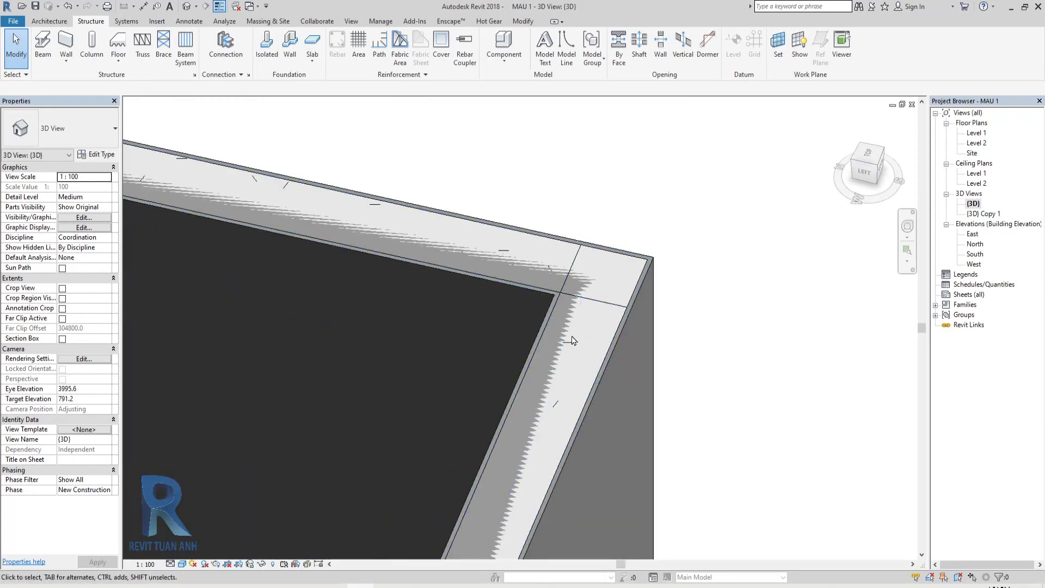
scroll(573, 342, down, 4)
scroll(567, 349, down, 3)
scroll(553, 355, down, 2)
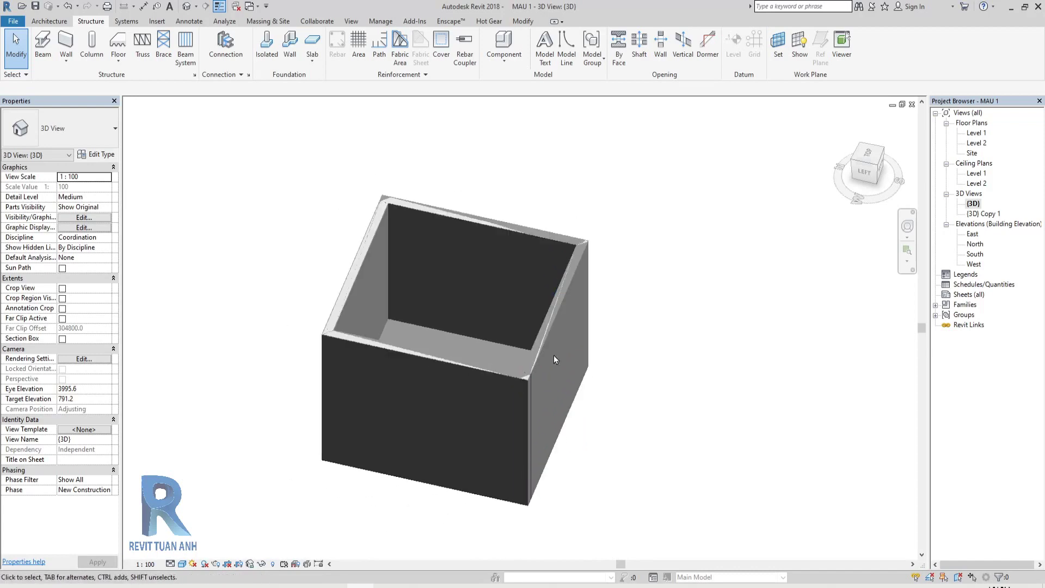
mouse_move(546, 404)
shift+middle_down()
mouse_move(374, 439)
mouse_move(507, 385)
shift+middle_up()
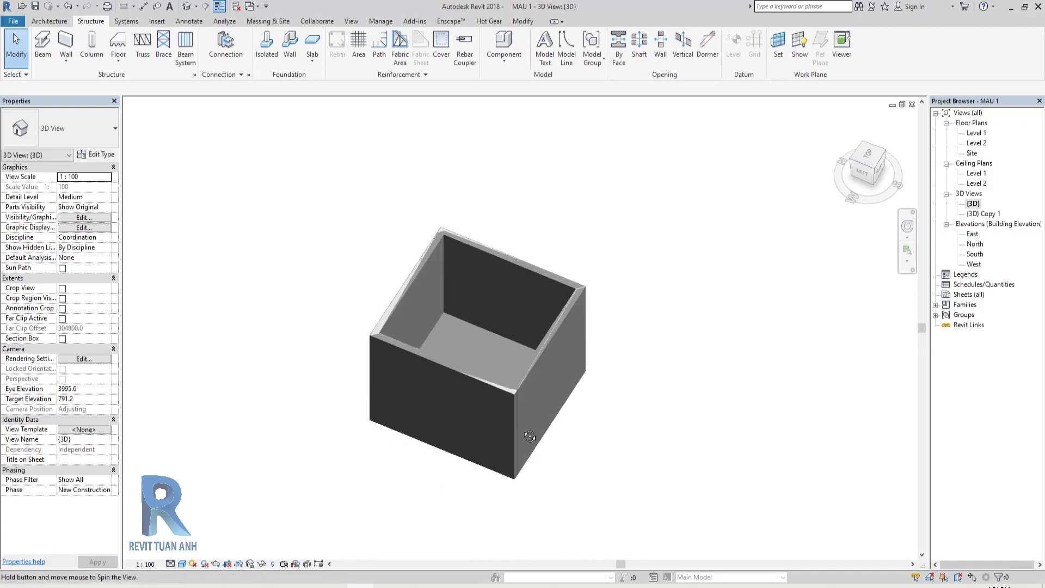
scroll(508, 384, up, 3)
scroll(524, 407, up, 1)
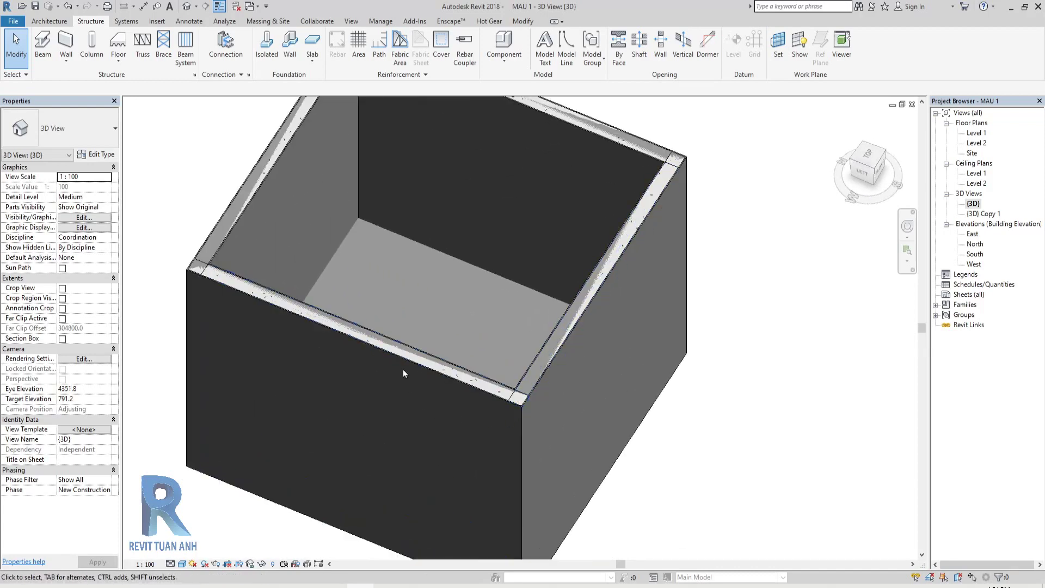
scroll(403, 370, down, 3)
mouse_move(489, 382)
shift+middle_down()
mouse_move(216, 353)
mouse_move(472, 334)
mouse_move(472, 355)
mouse_move(542, 135)
mouse_move(560, 387)
mouse_move(488, 325)
shift+middle_up()
scroll(471, 355, up, 2)
scroll(456, 341, up, 2)
scroll(462, 338, down, 4)
key(ctrl+Tab)
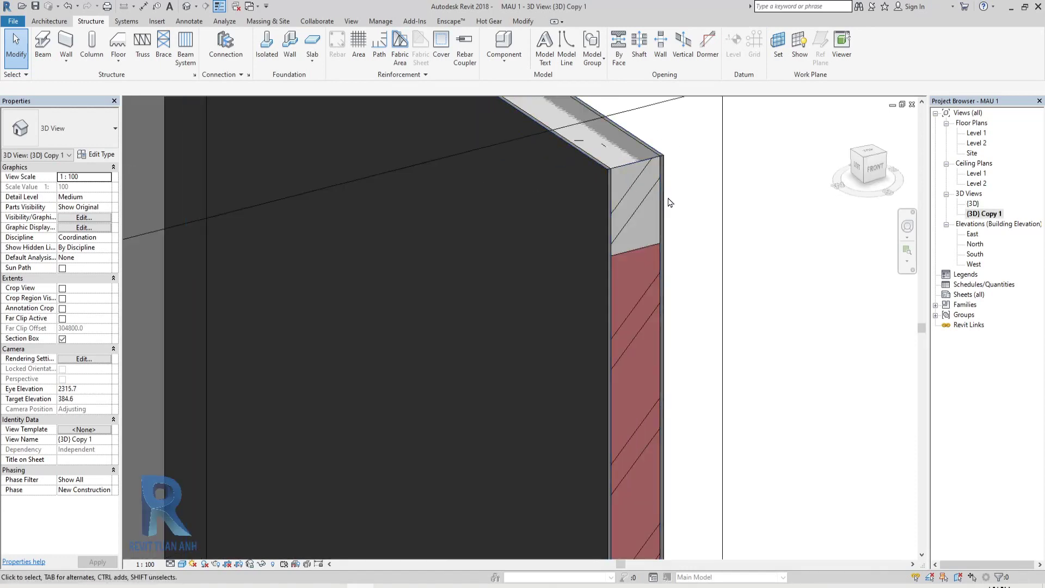
scroll(673, 218, up, 2)
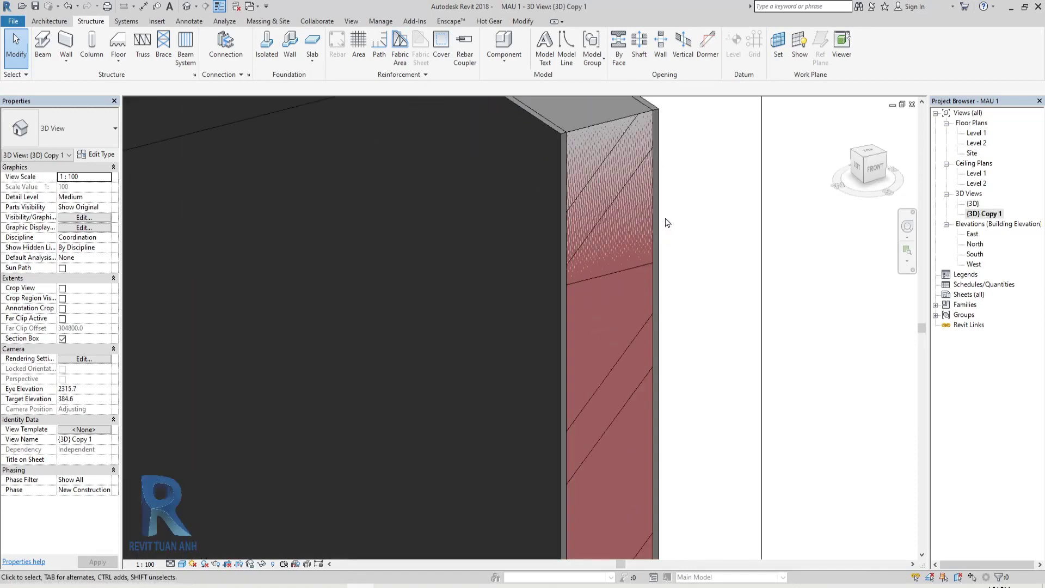
scroll(648, 240, down, 5)
scroll(646, 237, down, 5)
double_click(978, 134)
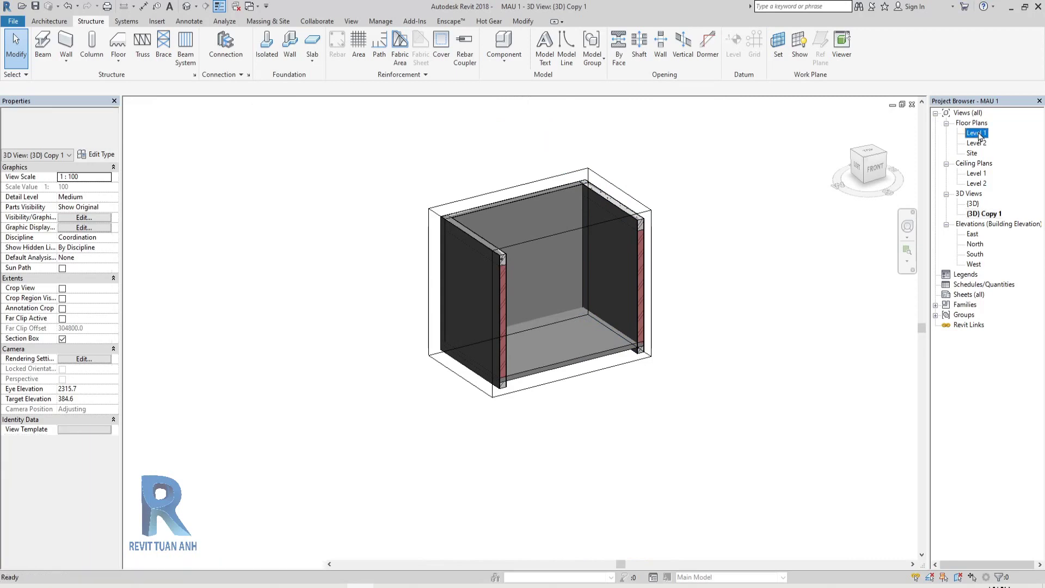
scroll(345, 191, up, 3)
Step: Join the top wall to its concrete corner column with Join Geometry
scroll(350, 210, up, 2)
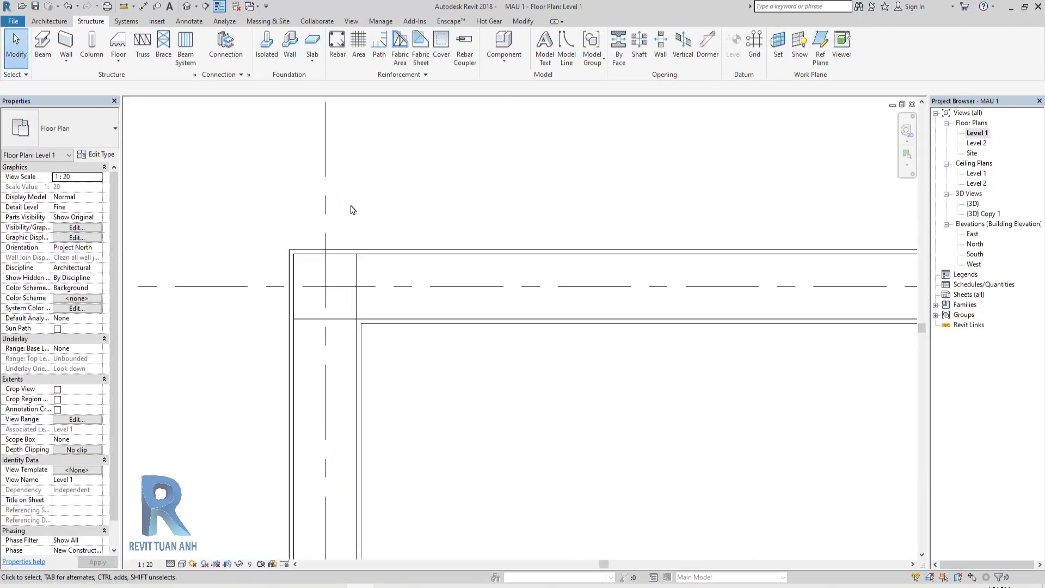
scroll(370, 298, up, 3)
scroll(374, 217, down, 2)
key(j)
key(g)
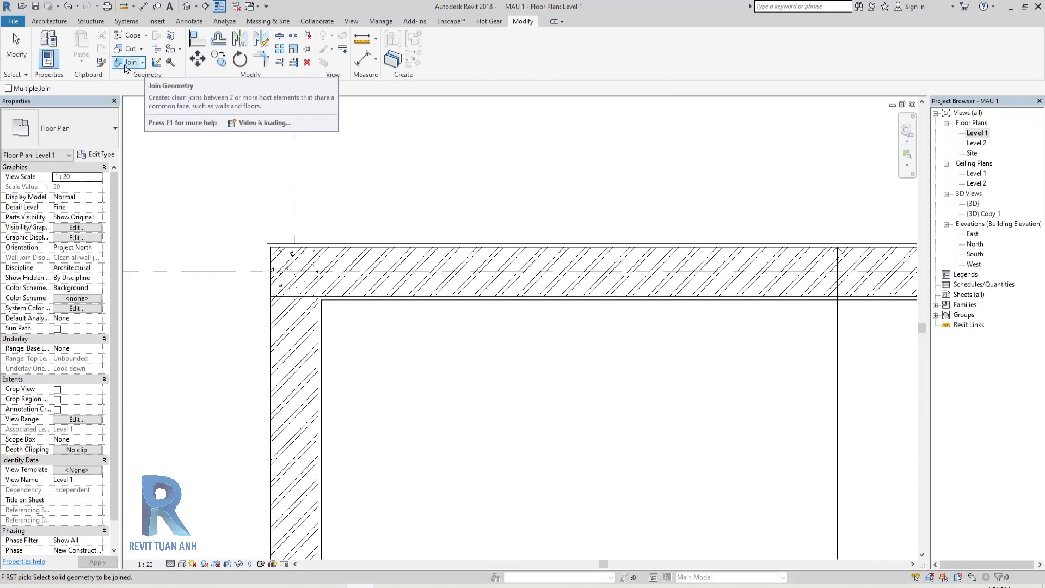
click(143, 63)
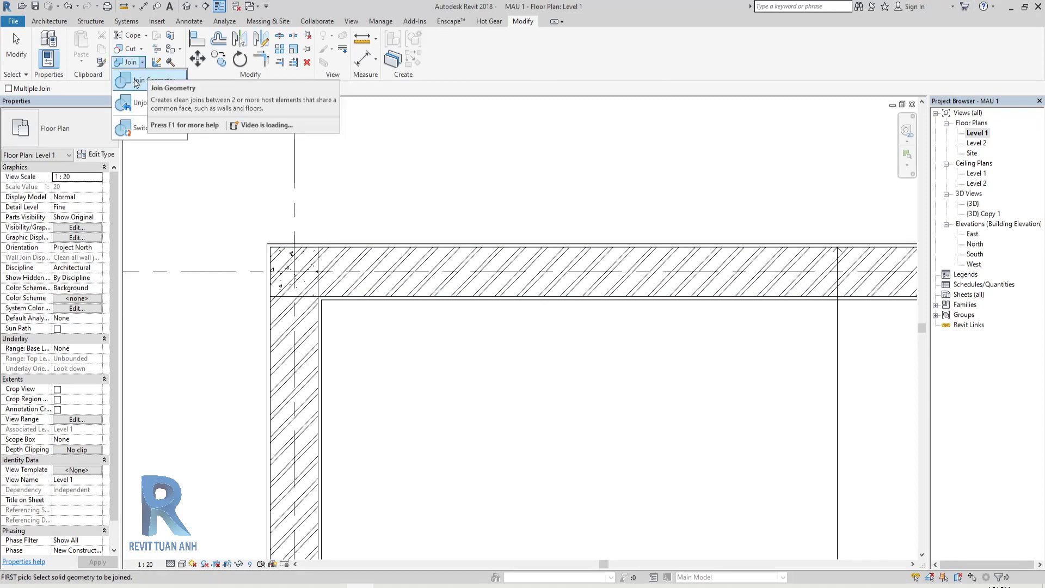
click(136, 82)
click(392, 252)
scroll(349, 302, up, 2)
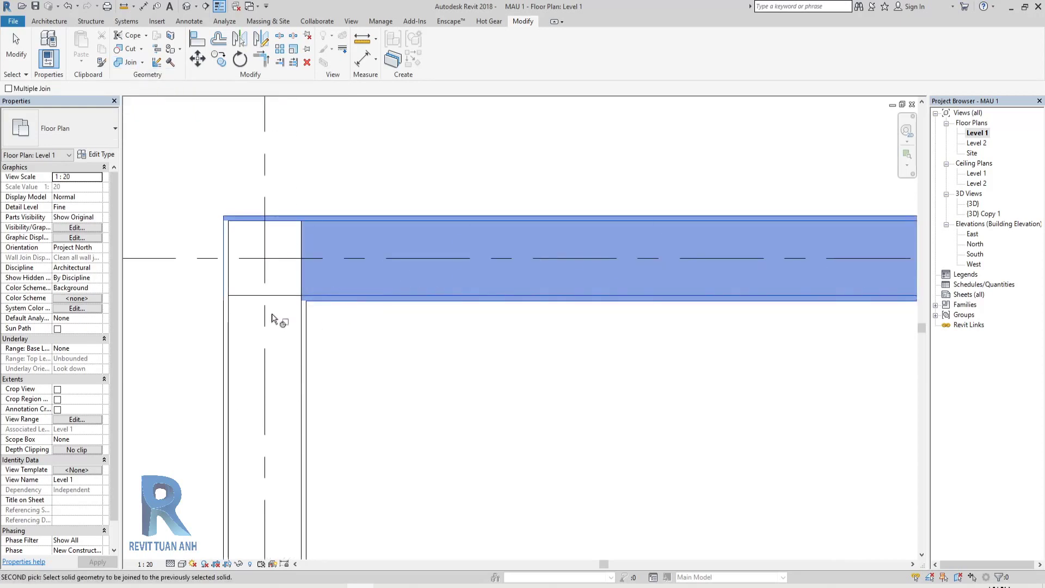
click(286, 300)
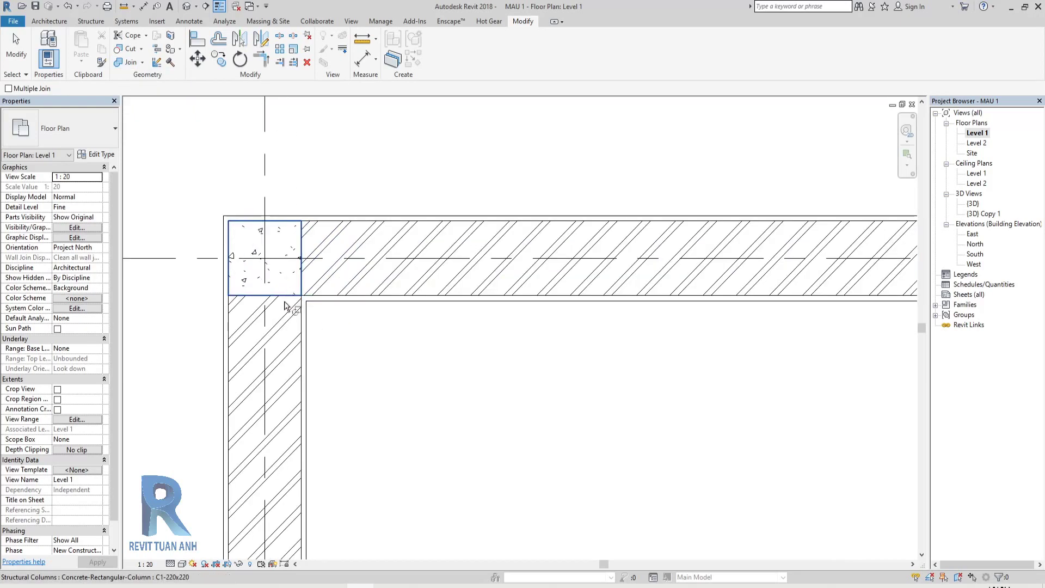
scroll(355, 257, down, 2)
Step: Join both walls at the top-right grid A corner to the corner column
middle_drag(762, 272, 472, 280)
scroll(541, 217, up, 2)
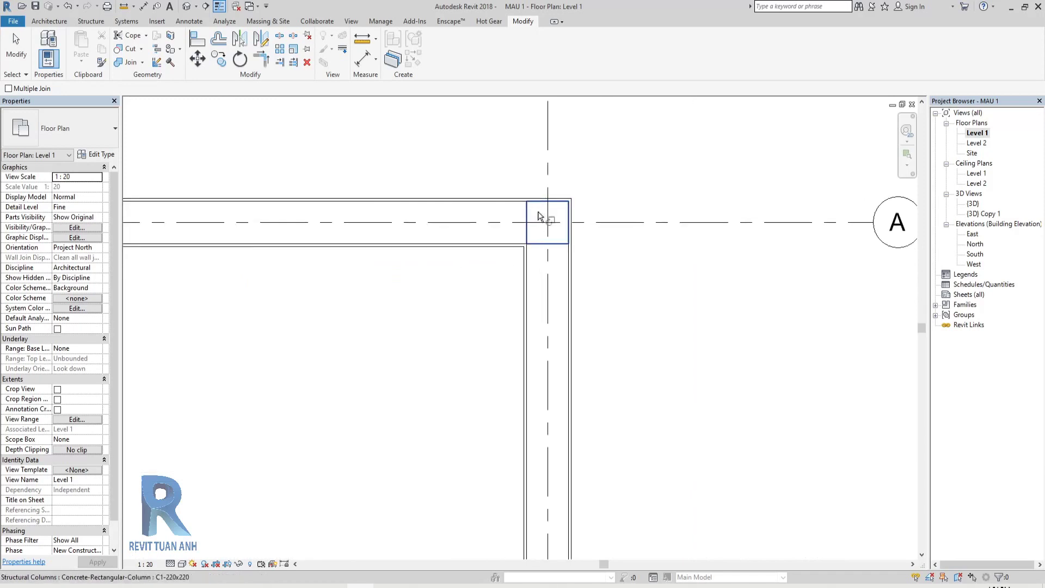
scroll(512, 270, up, 2)
click(512, 268)
click(563, 260)
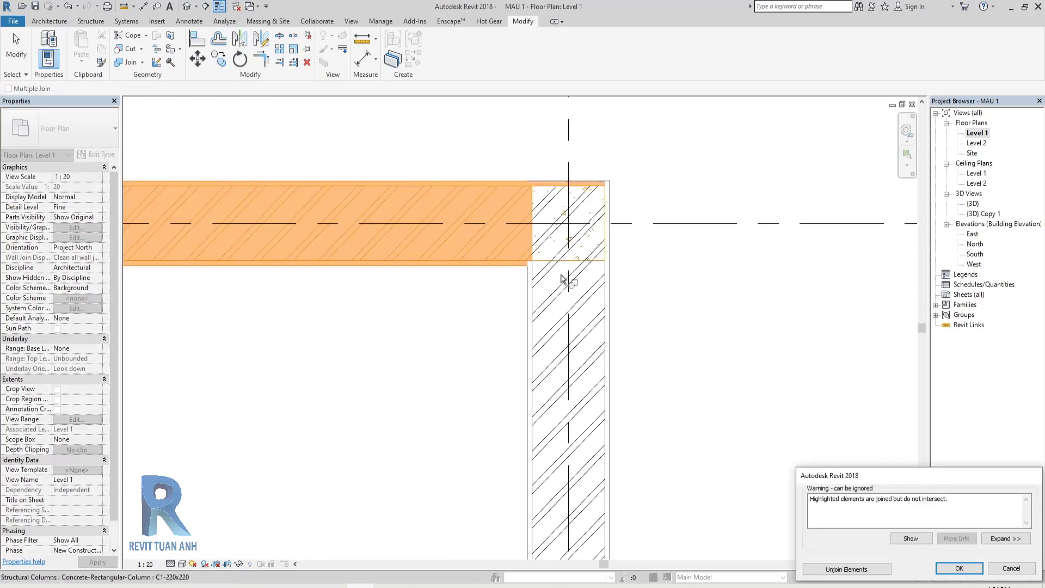
scroll(545, 279, down, 2)
scroll(578, 291, up, 2)
scroll(596, 317, up, 1)
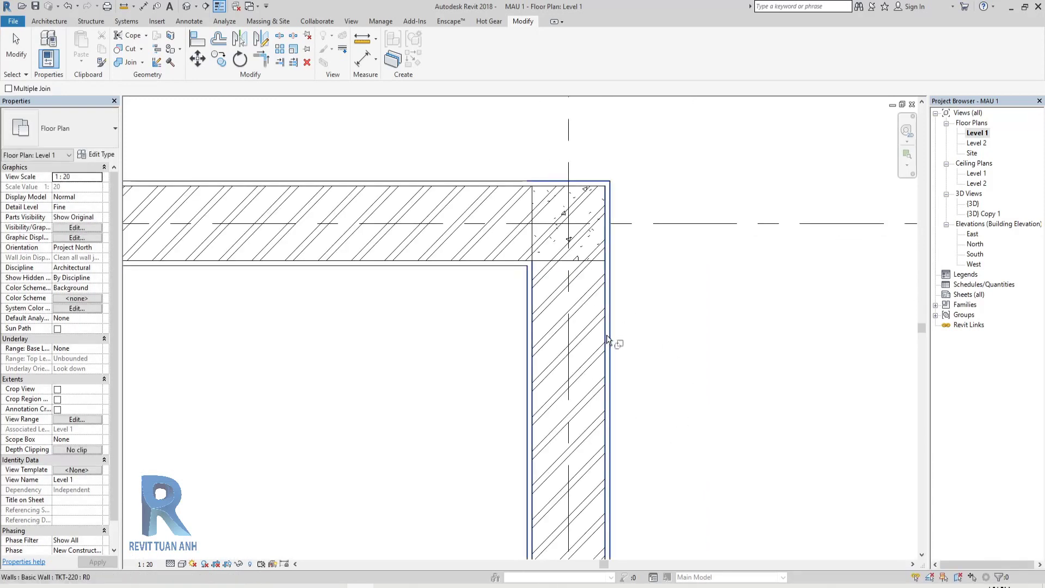
click(573, 269)
click(575, 266)
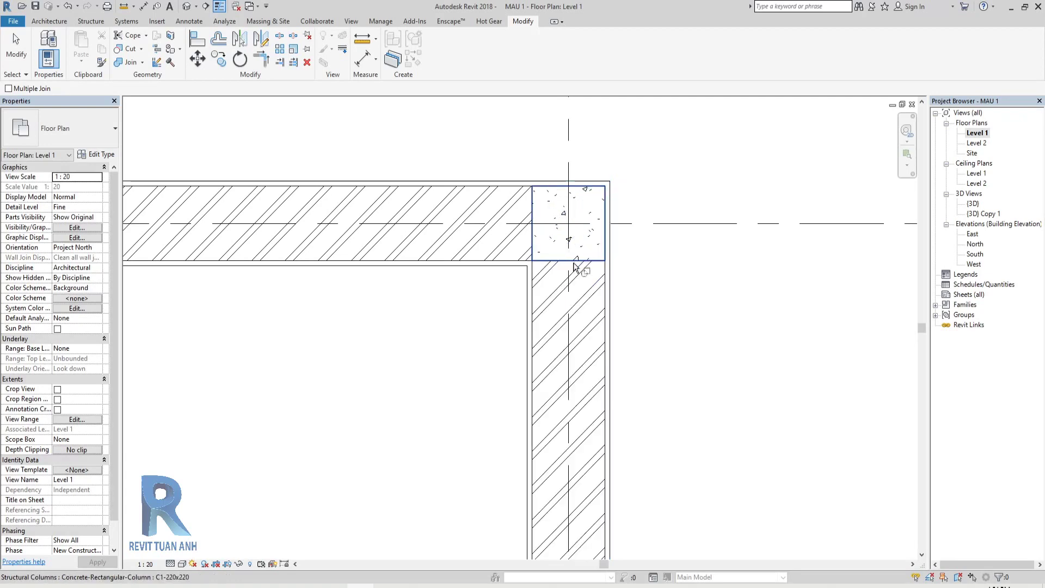
Step: Join the horizontal wall at the grid B corner to its corner column
scroll(618, 264, down, 2)
middle_drag(616, 490, 613, 268)
scroll(592, 455, up, 2)
middle_drag(591, 455, 591, 421)
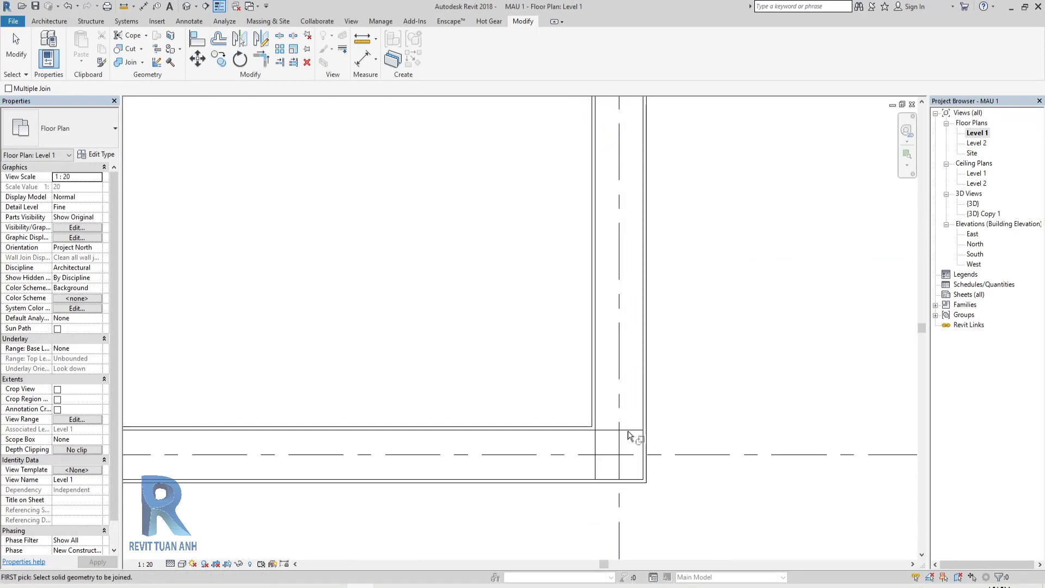
scroll(577, 392, up, 2)
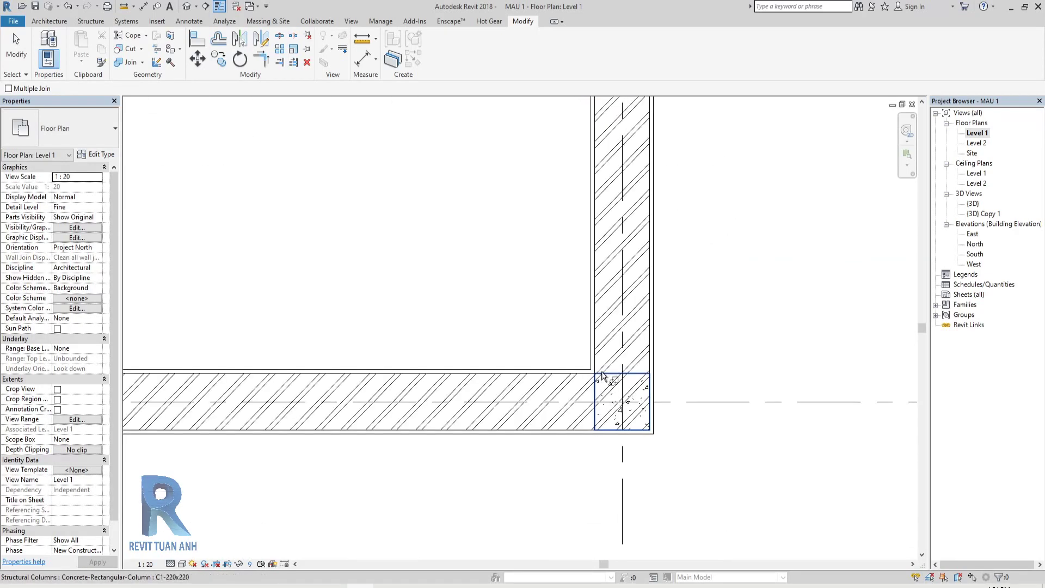
click(553, 382)
click(626, 389)
scroll(501, 428, down, 1)
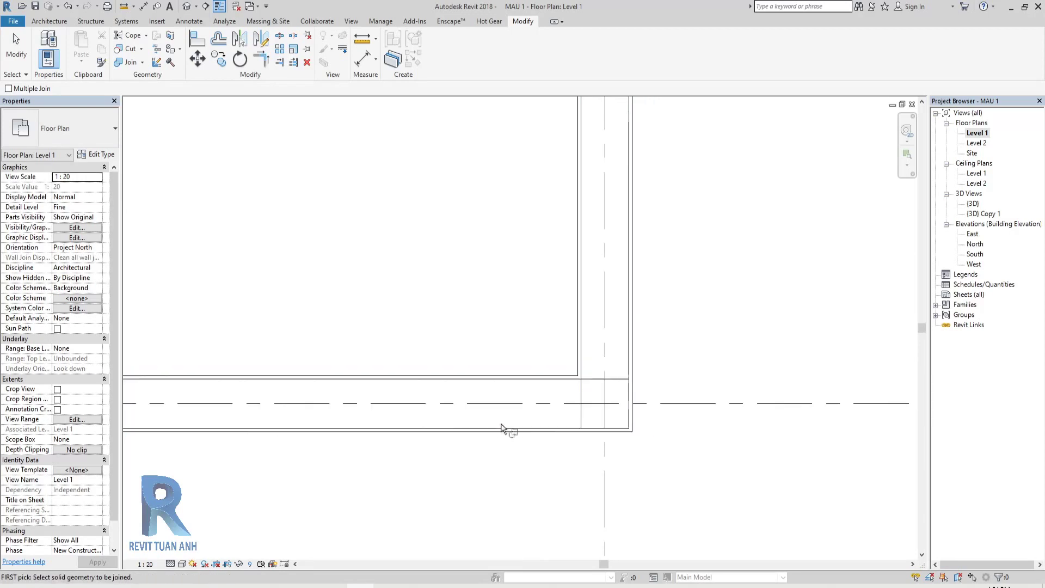
scroll(501, 428, down, 2)
scroll(388, 392, up, 2)
scroll(422, 361, down, 1)
scroll(404, 344, up, 2)
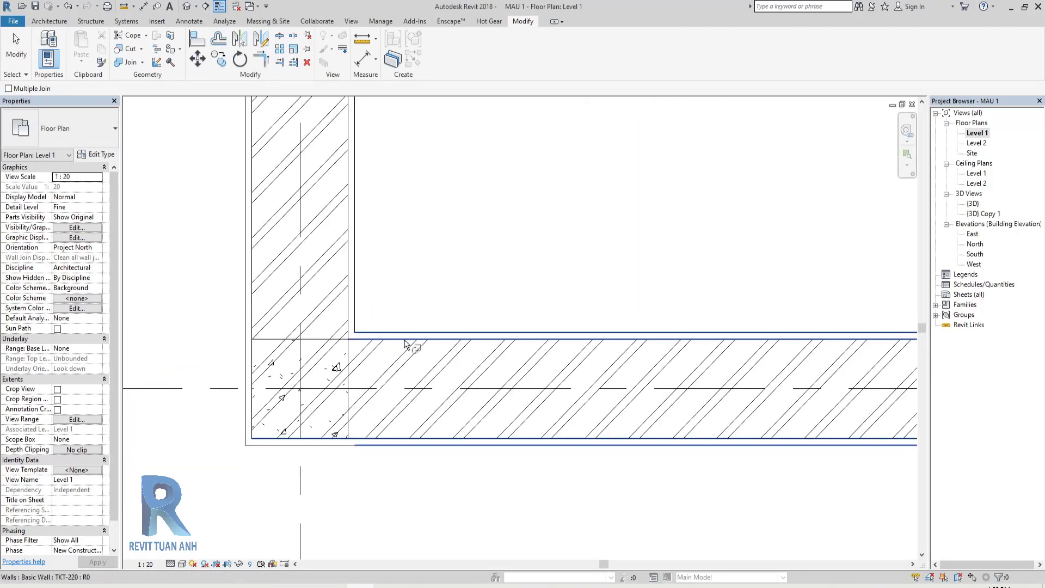
Step: Join the last corner's horizontal and vertical walls to the column, dismissing the warning
click(405, 343)
click(315, 343)
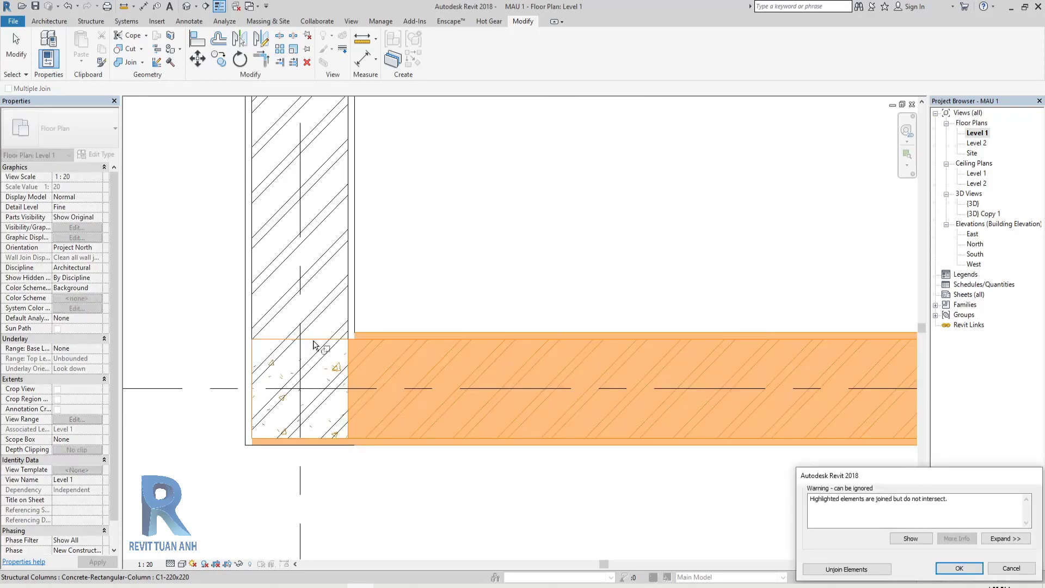
click(330, 341)
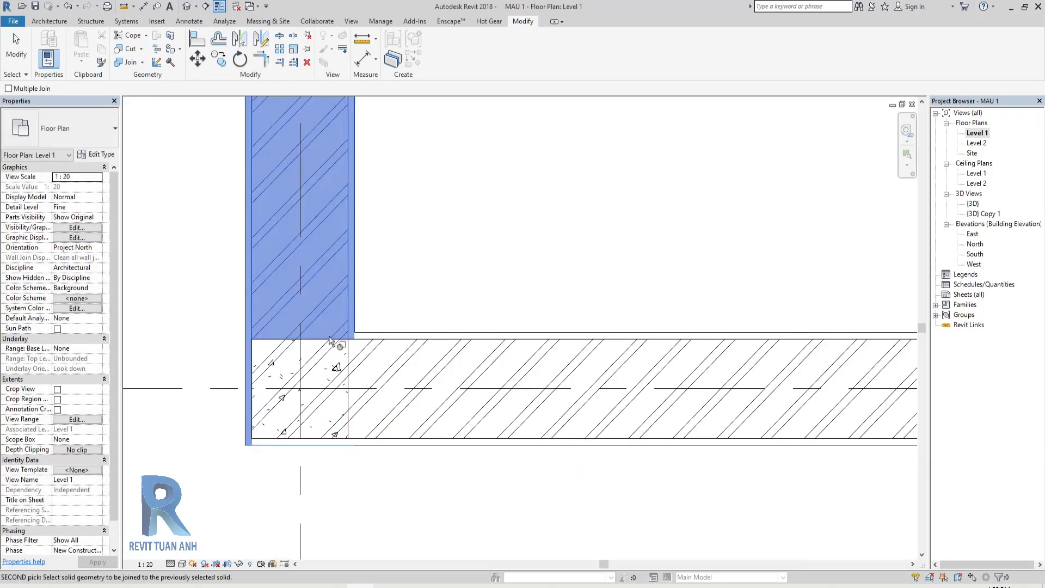
click(319, 343)
scroll(343, 416, down, 2)
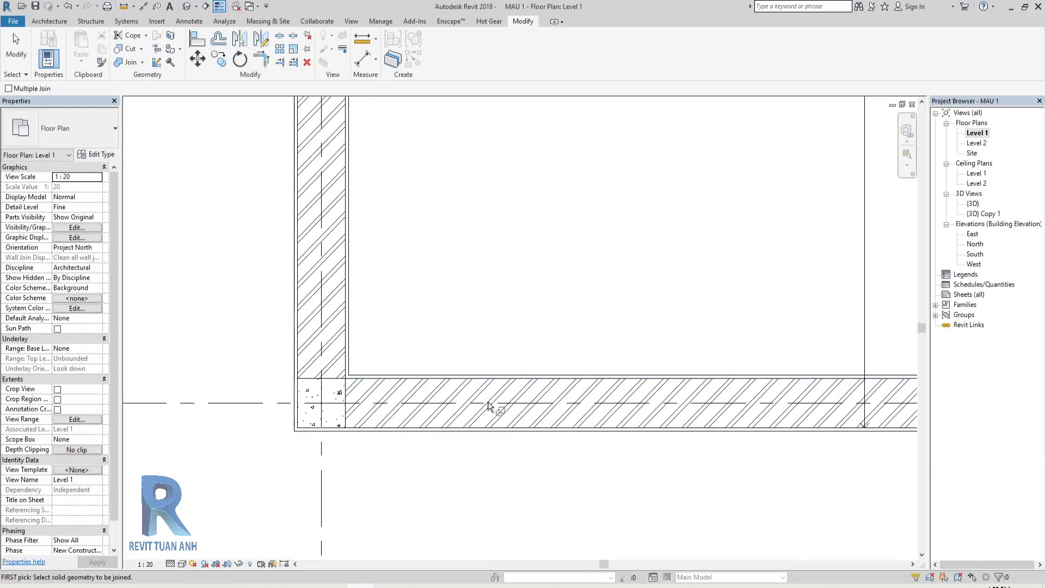
scroll(456, 401, down, 3)
scroll(469, 376, down, 2)
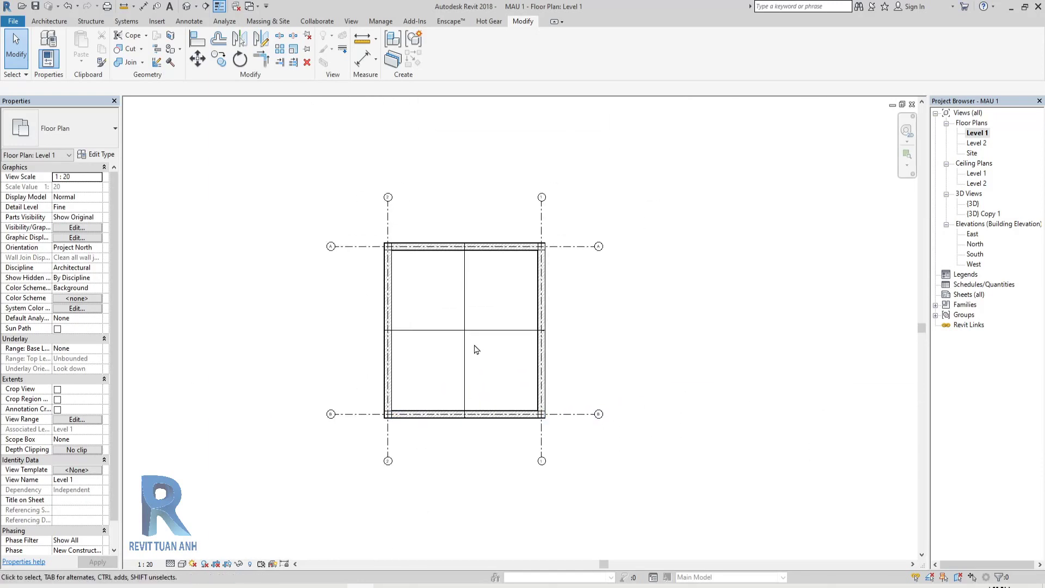
Step: Open the {3D} Copy 1 view and zoom in on the walled box
double_click(983, 214)
scroll(616, 316, up, 3)
scroll(582, 294, up, 2)
click(581, 294)
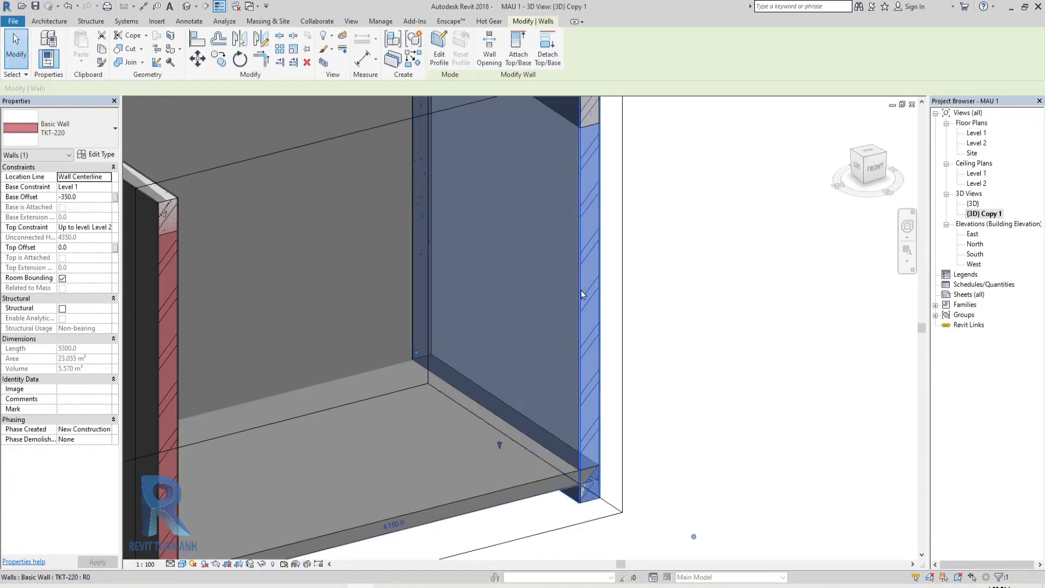
scroll(582, 294, down, 3)
scroll(495, 254, down, 1)
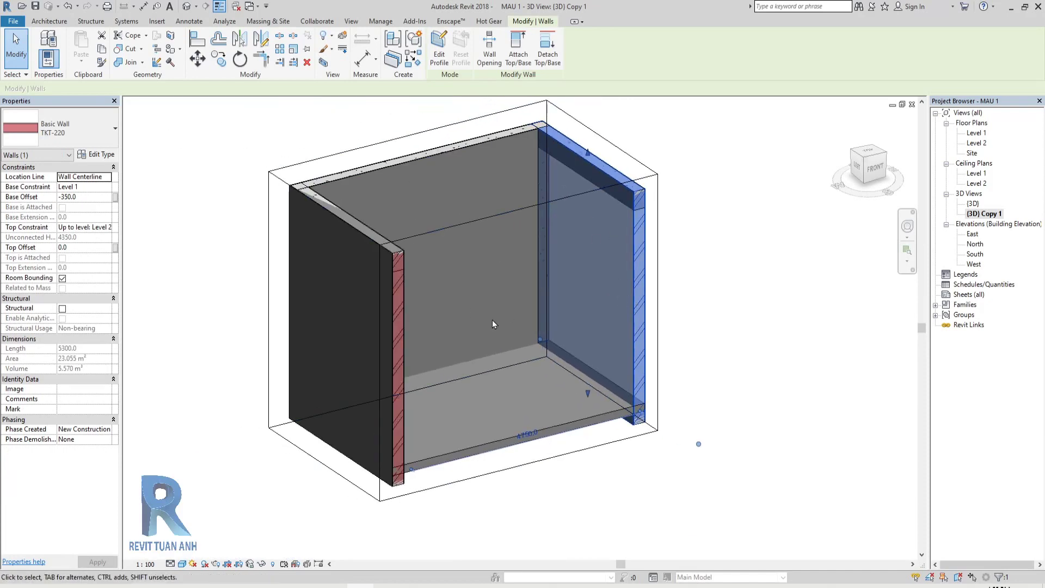
scroll(621, 213, up, 3)
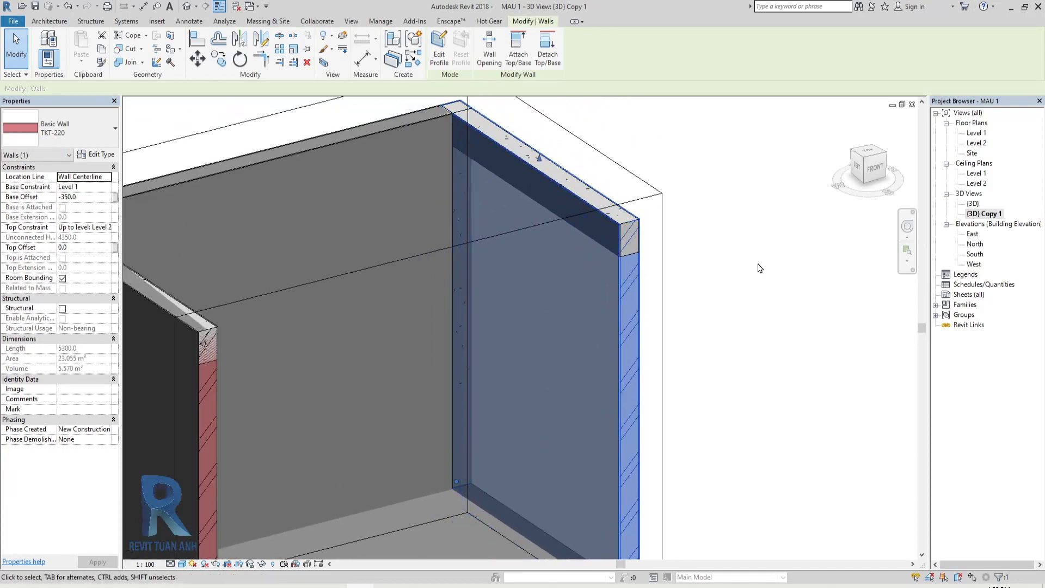
click(662, 228)
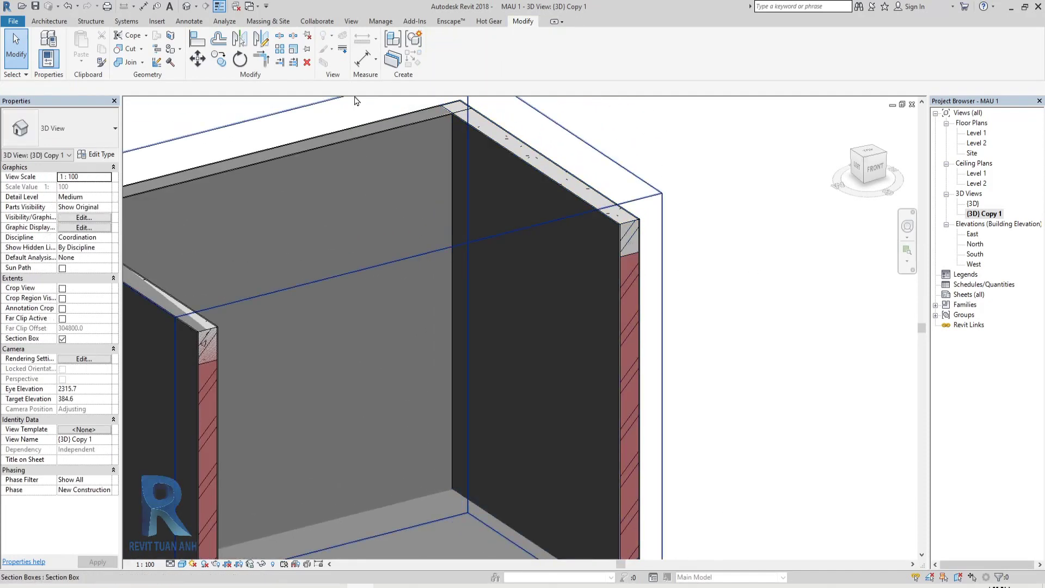
Step: Join a wall to the concrete beam above it
click(141, 64)
click(158, 72)
scroll(658, 267, up, 2)
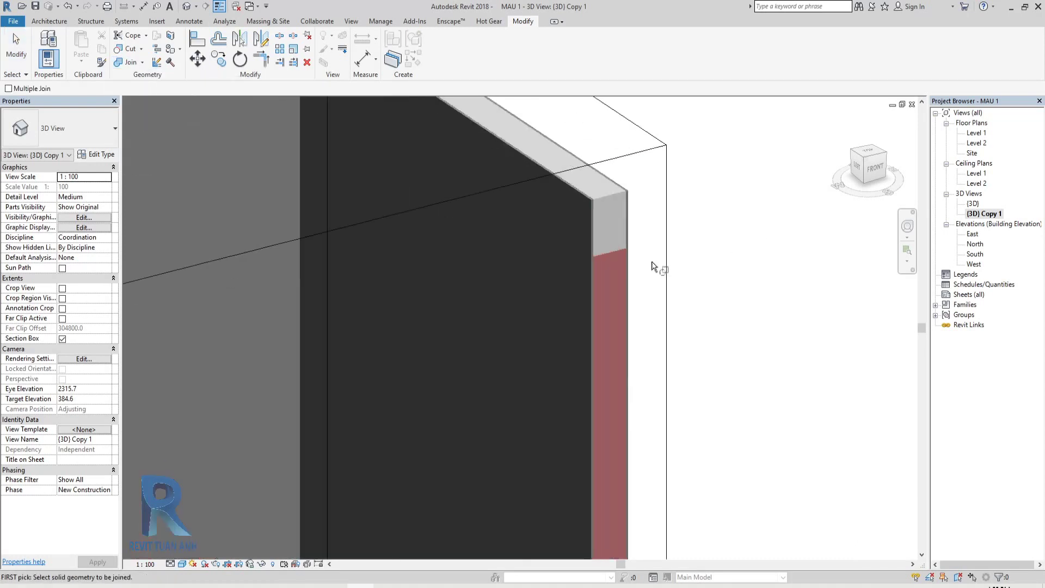
click(627, 315)
scroll(649, 186, up, 2)
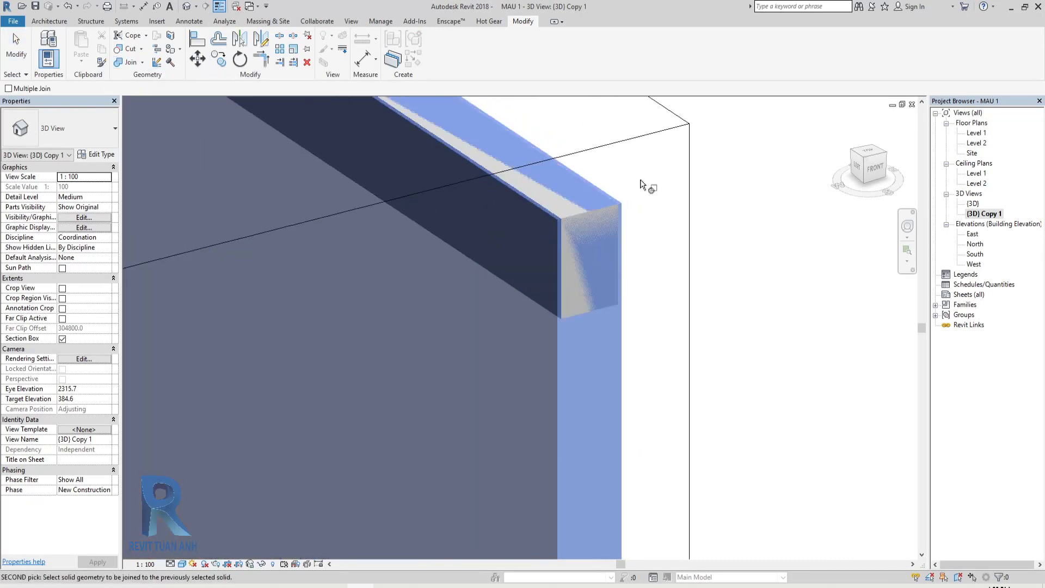
click(603, 214)
scroll(572, 226, down, 1)
scroll(595, 299, down, 3)
scroll(564, 322, up, 3)
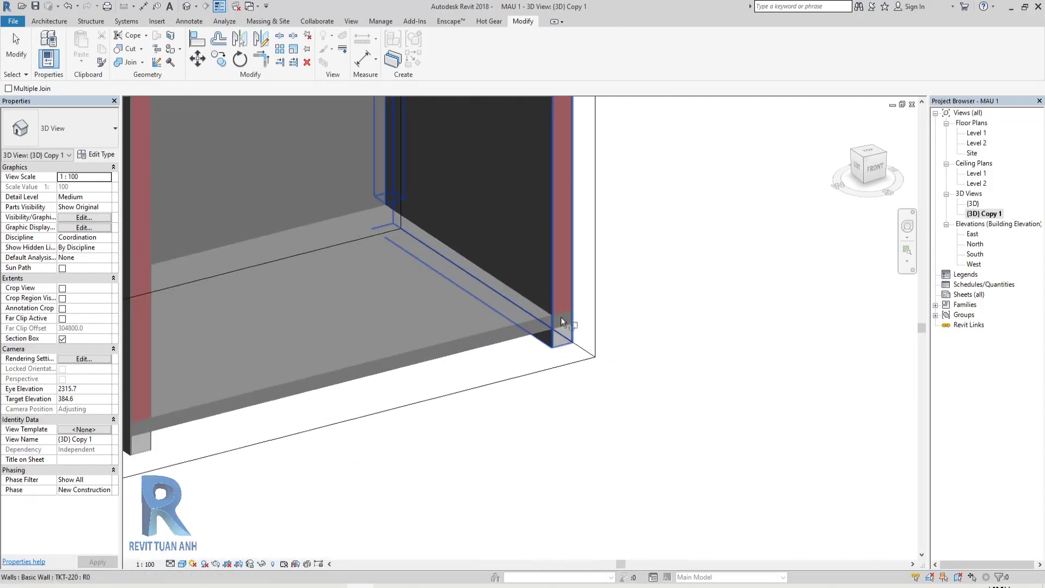
scroll(563, 321, up, 3)
Step: Join another wall to the concrete beam at its base
click(593, 173)
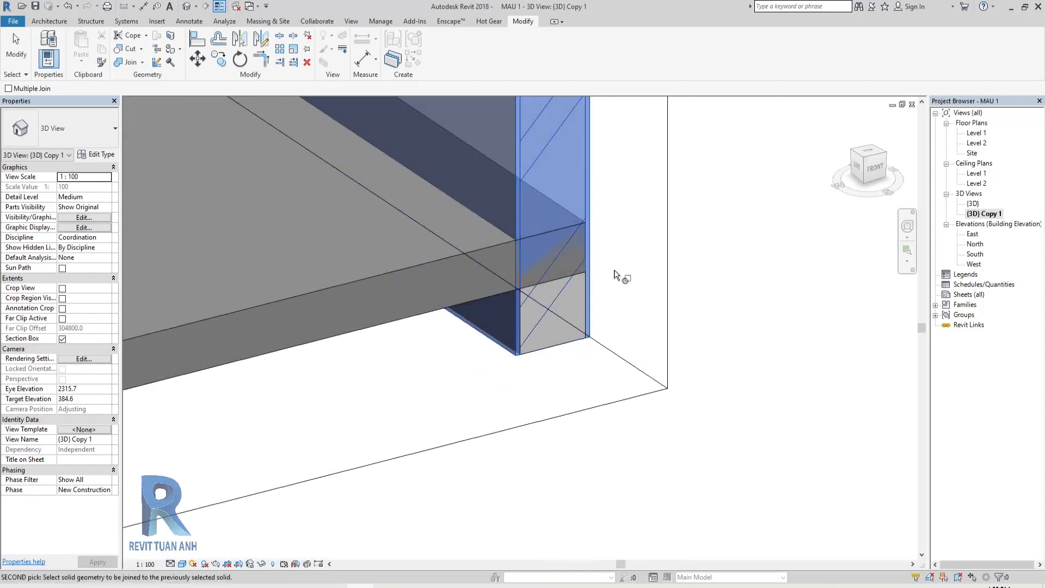
click(561, 350)
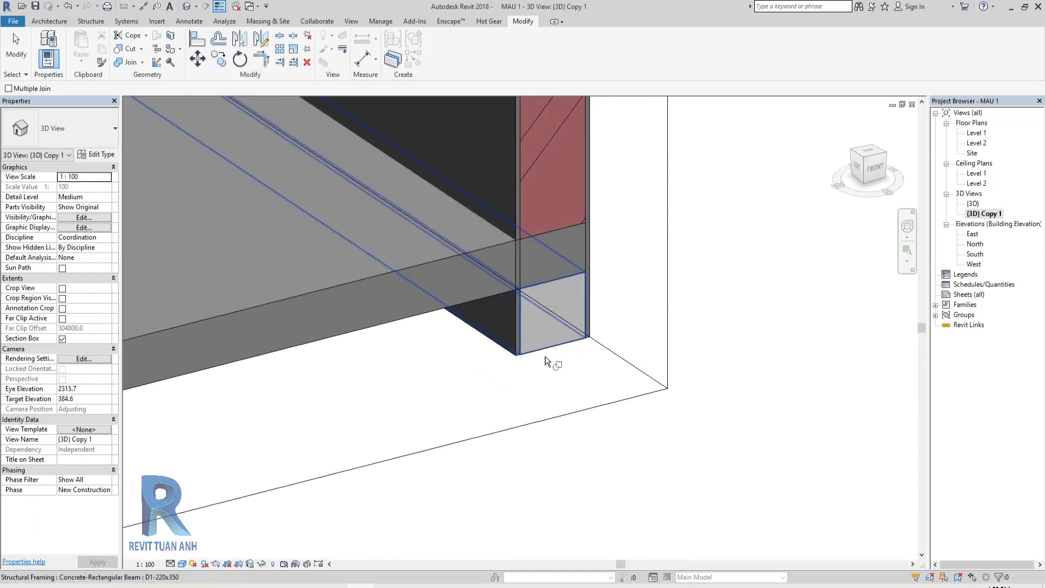
scroll(558, 351, up, 2)
scroll(617, 322, up, 2)
scroll(617, 322, down, 3)
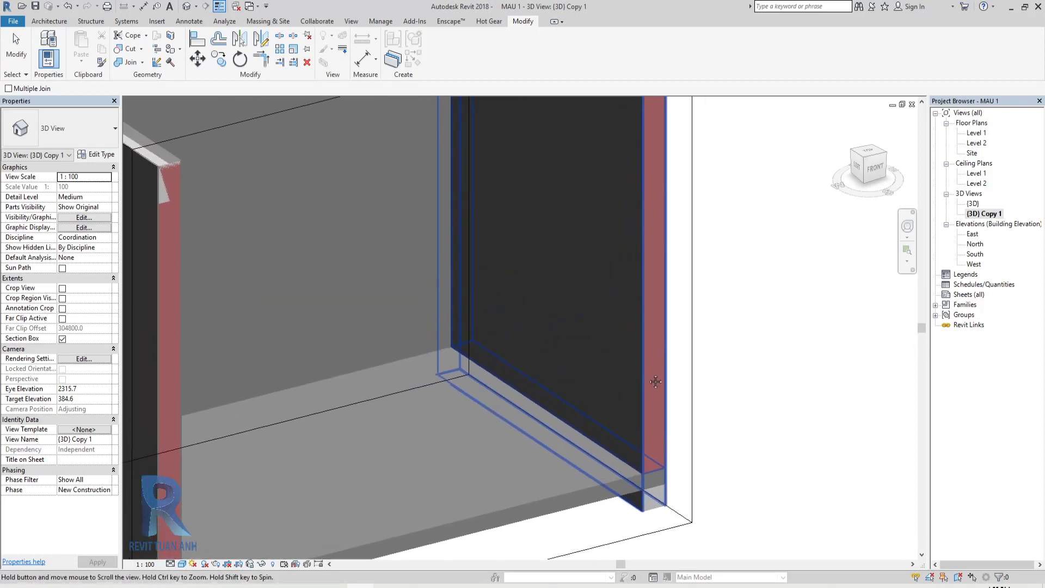
Step: Join a wall to the Generic 150mm floor slab
middle_drag(665, 374, 689, 329)
scroll(684, 373, up, 2)
scroll(659, 345, up, 2)
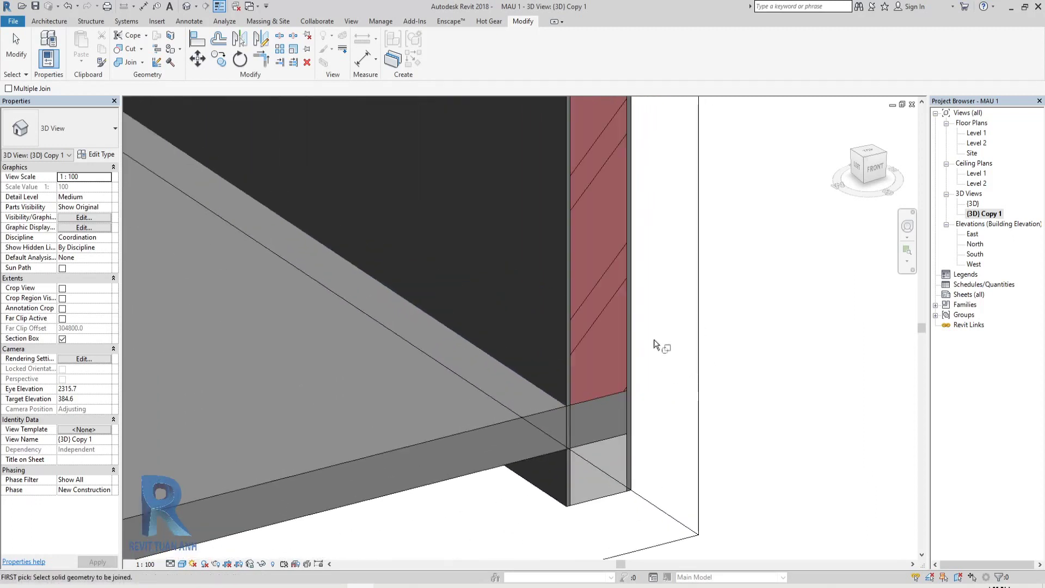
click(632, 323)
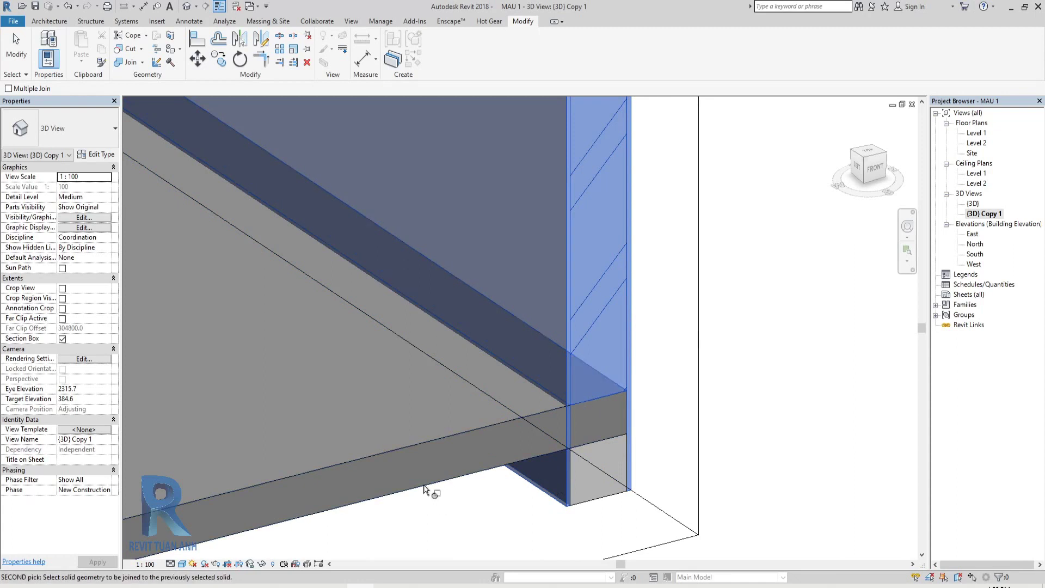
click(424, 494)
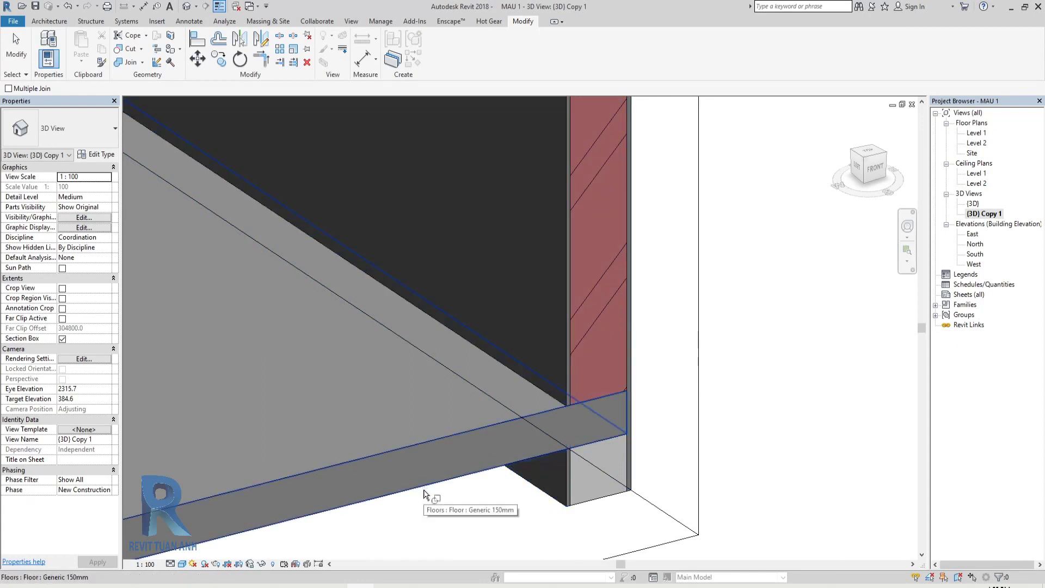
scroll(569, 414, up, 1)
scroll(576, 374, up, 1)
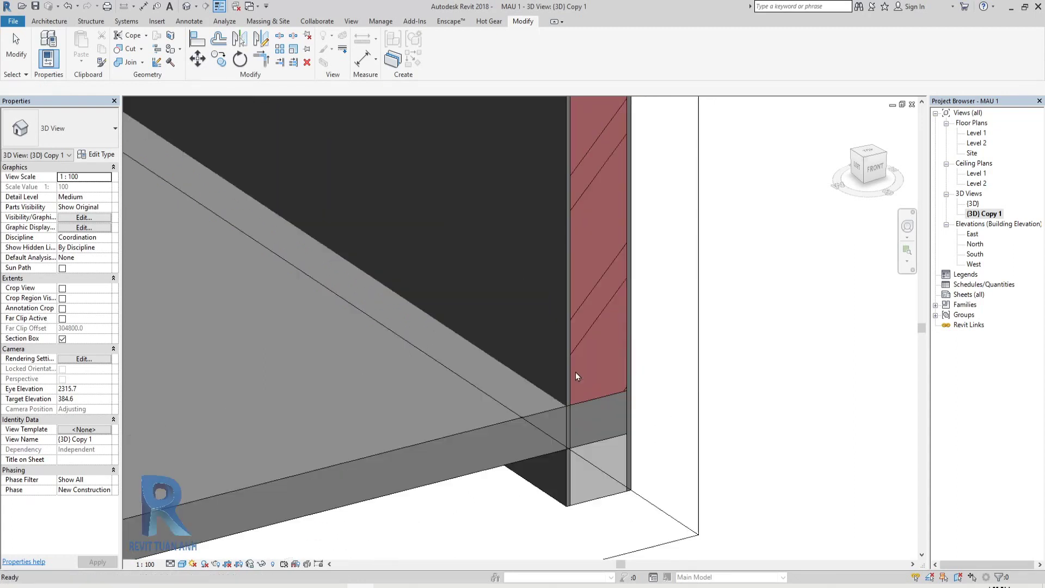
scroll(571, 403, up, 1)
Step: Join a second TKT-220 wall to the Generic 150mm floor slab
scroll(598, 319, up, 1)
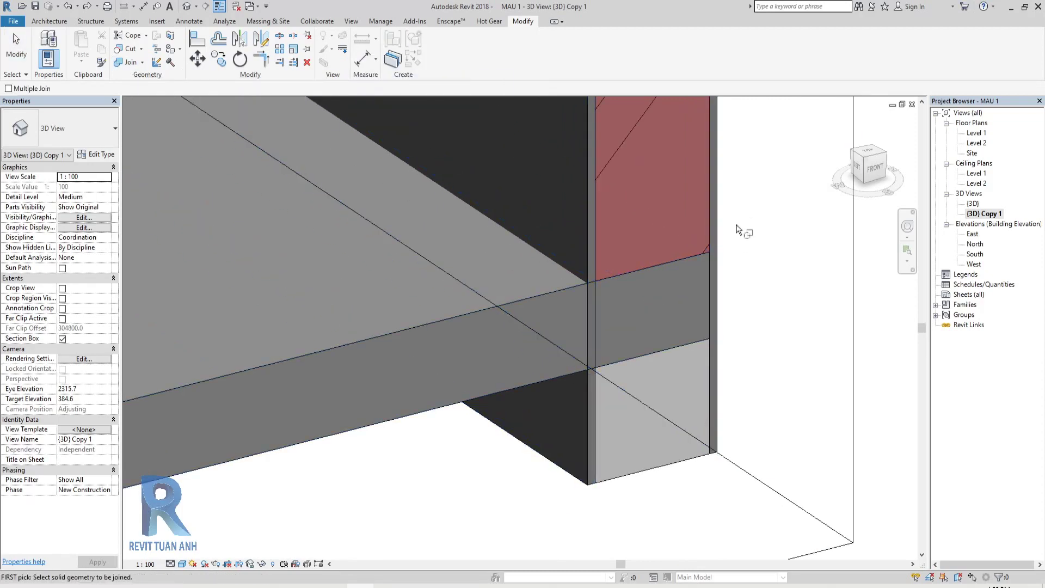
click(719, 201)
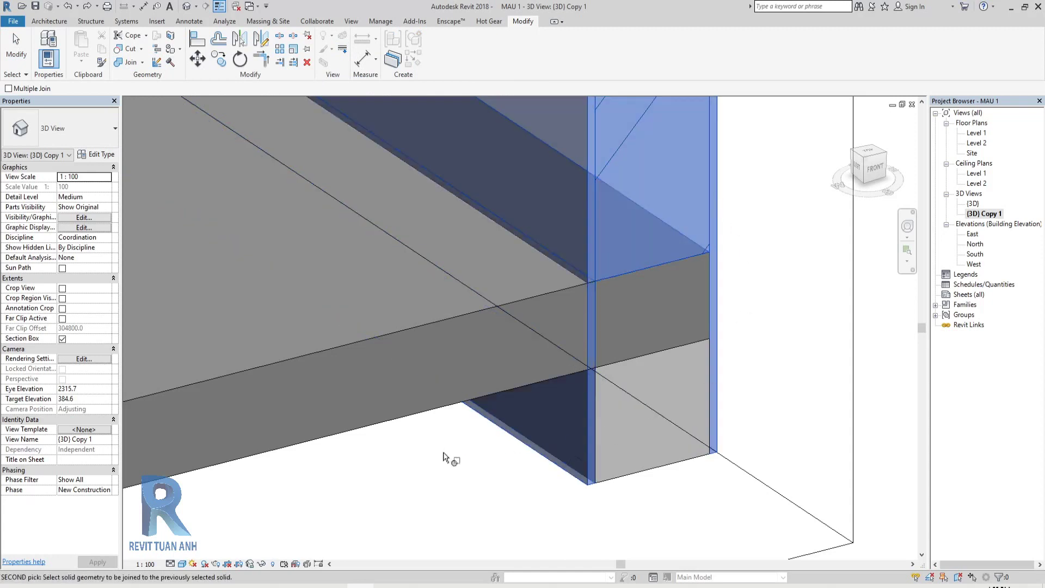
click(420, 417)
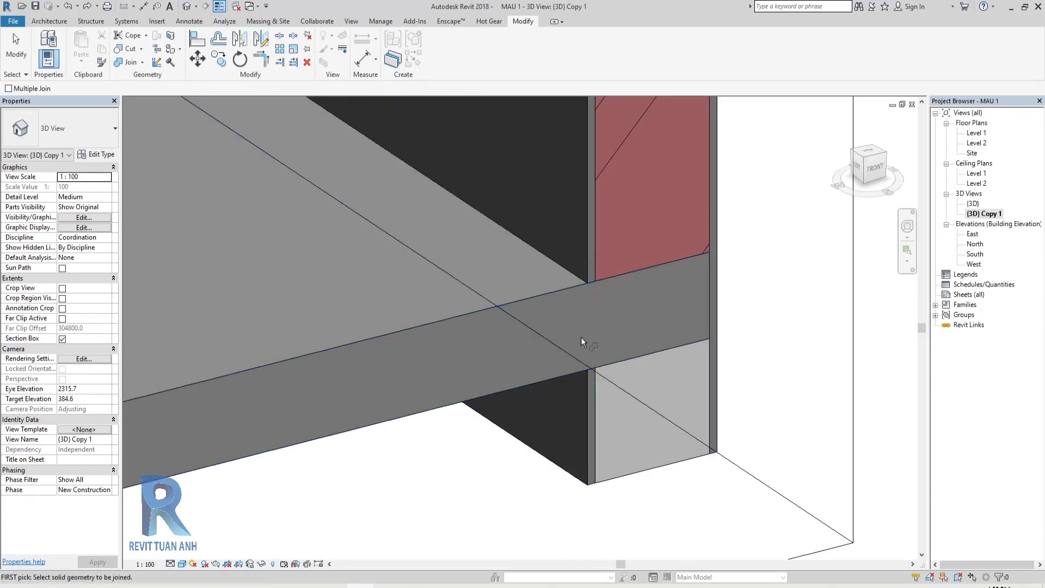
key(Escape)
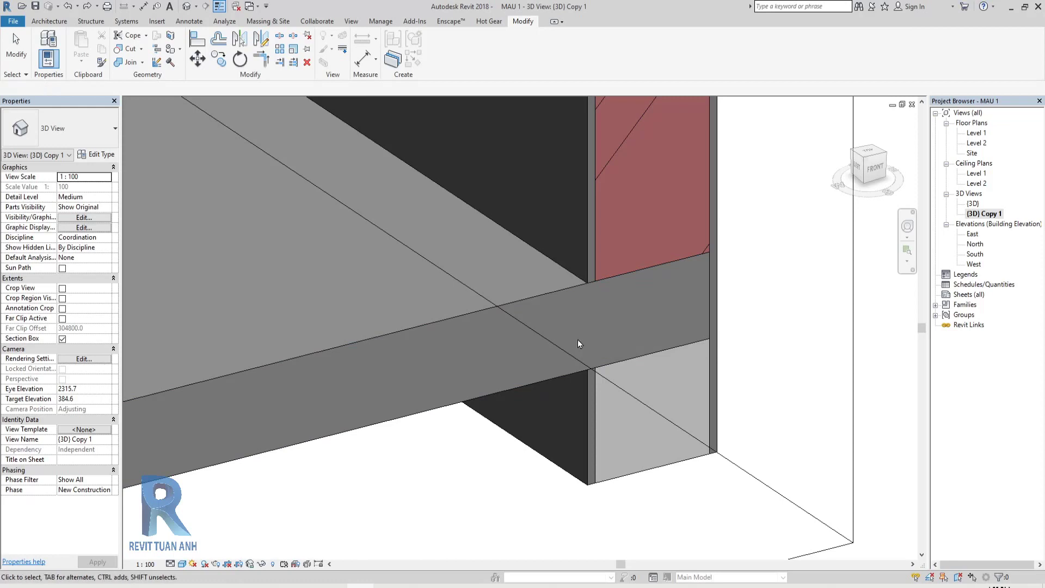
Step: Zoom and pan to frame the beam, floor and wall corner junction
scroll(577, 339, down, 3)
scroll(578, 339, down, 2)
scroll(577, 343, up, 2)
scroll(573, 331, up, 2)
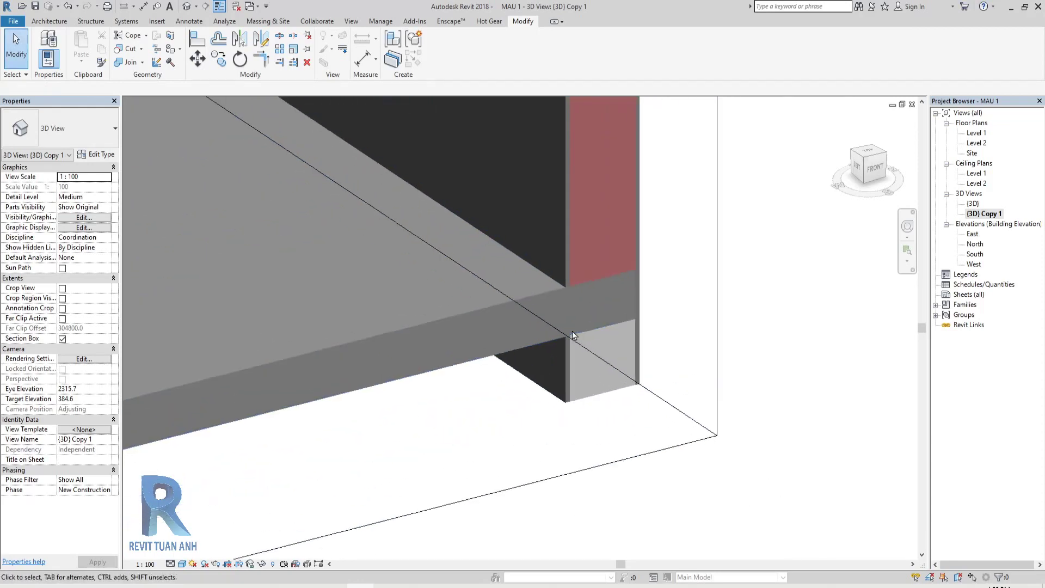
scroll(562, 365, down, 2)
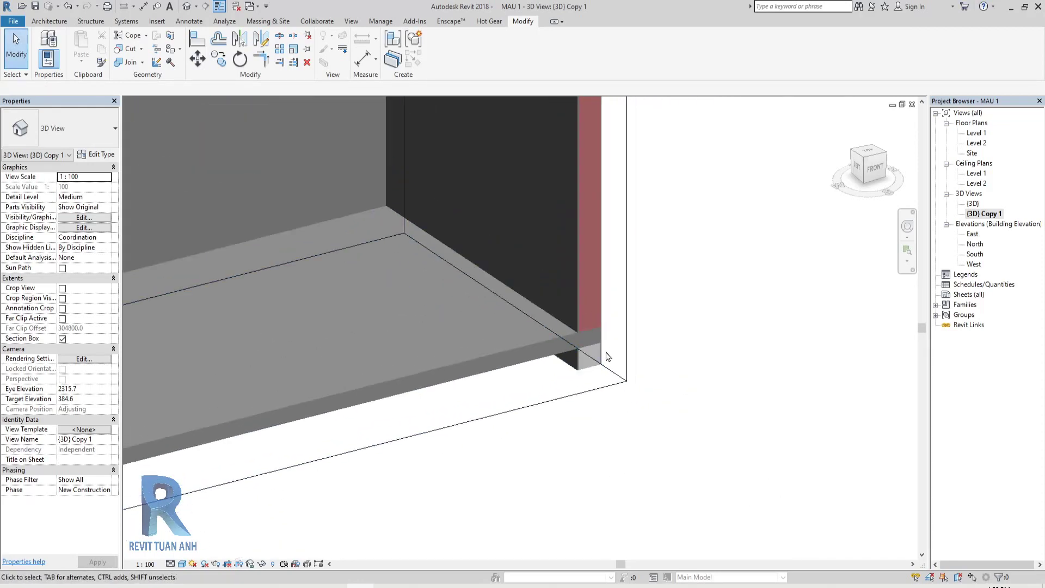
scroll(580, 353, up, 2)
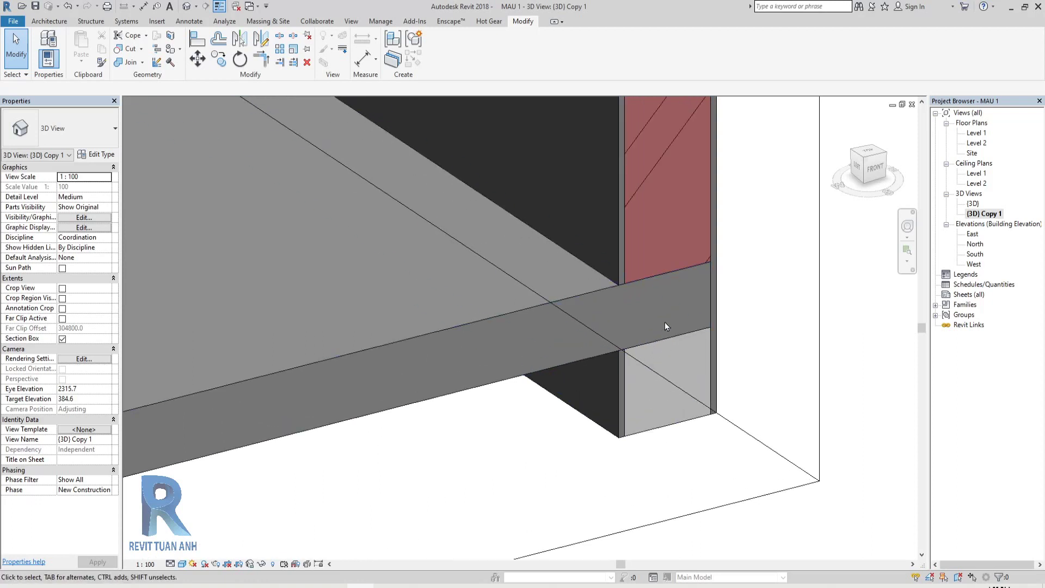
scroll(578, 332, up, 1)
middle_drag(571, 329, 657, 328)
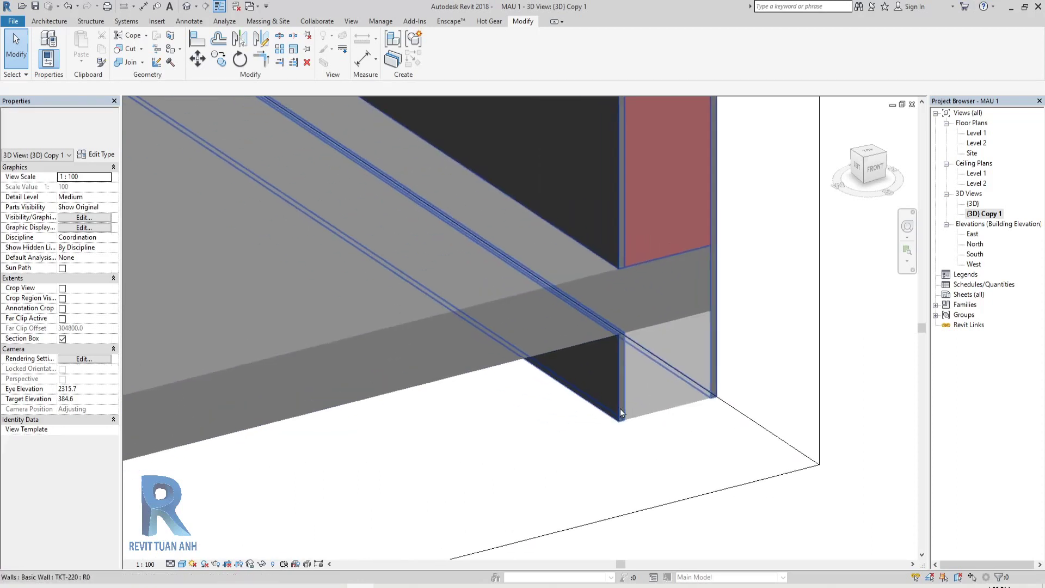
Step: Switch the join order so the floor slab cuts through the concrete beam
click(143, 63)
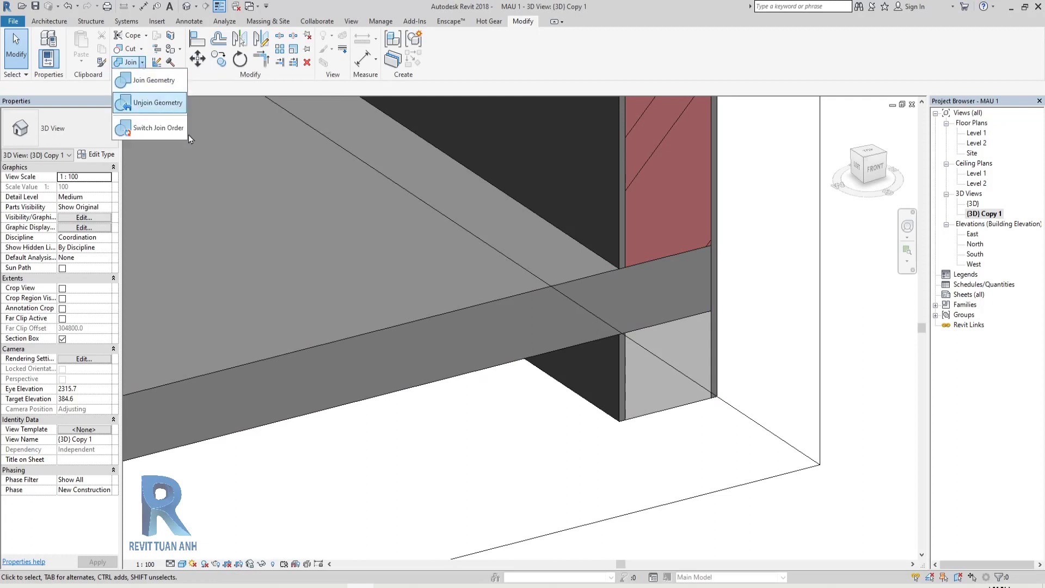
click(150, 131)
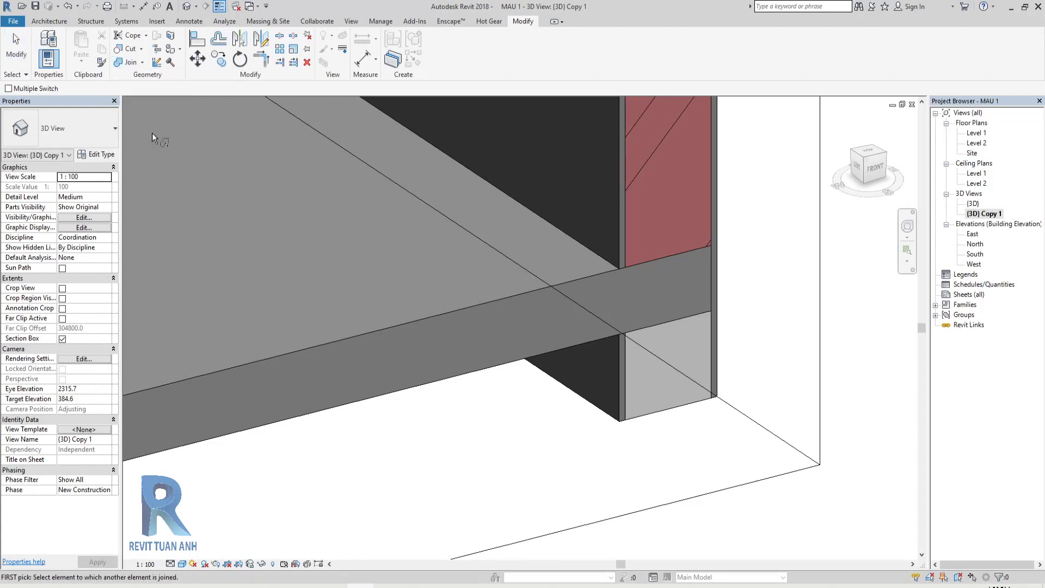
click(675, 415)
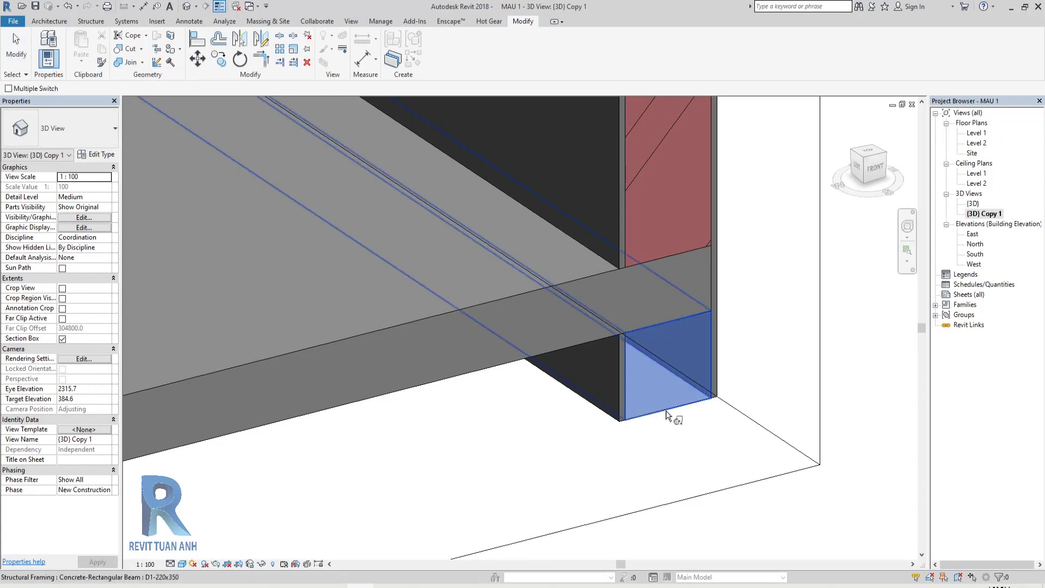
click(398, 395)
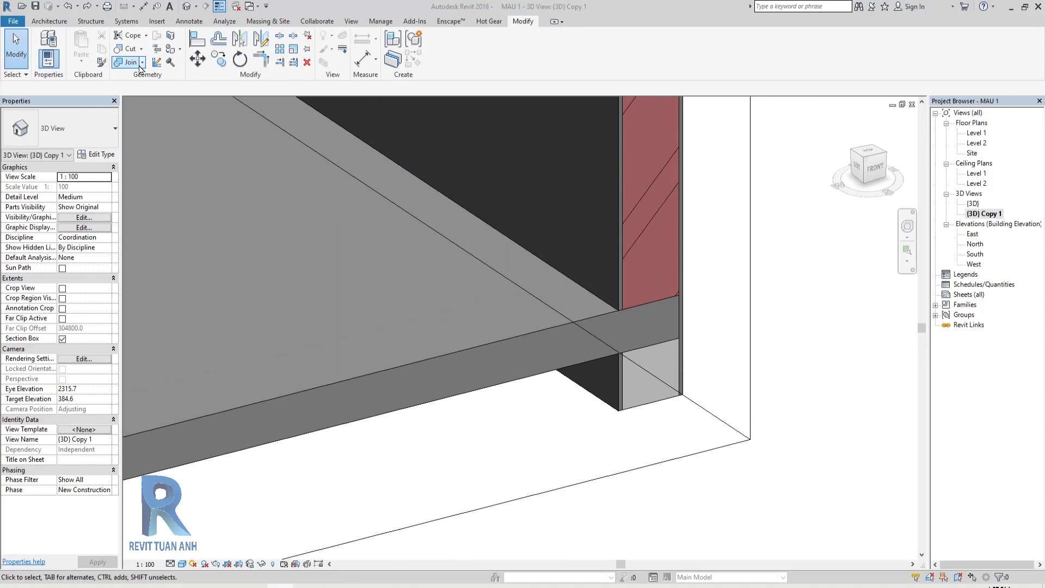
Step: Switch the join order again at the beam end so the floor runs through it
click(142, 62)
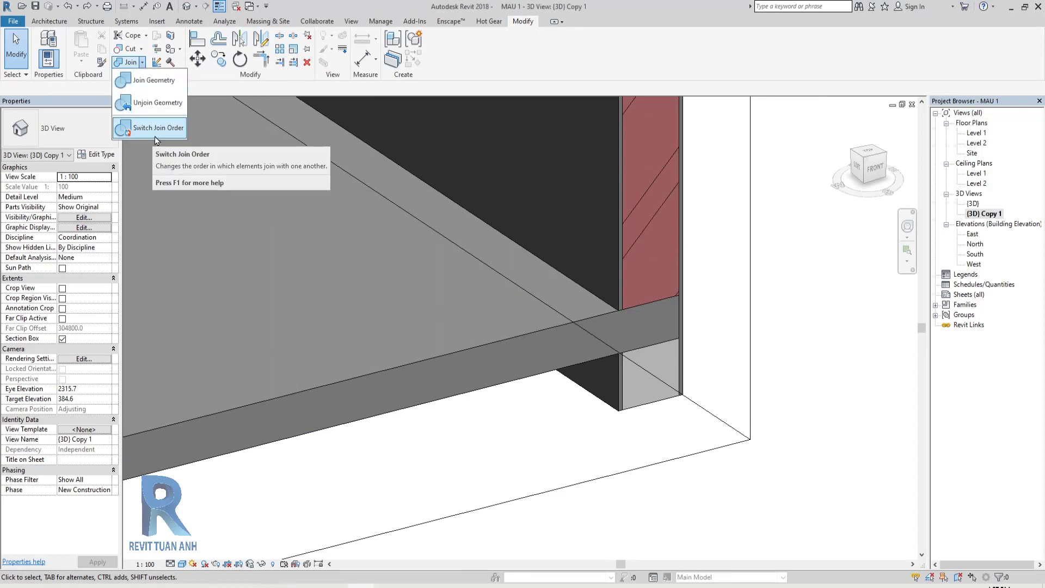
click(158, 128)
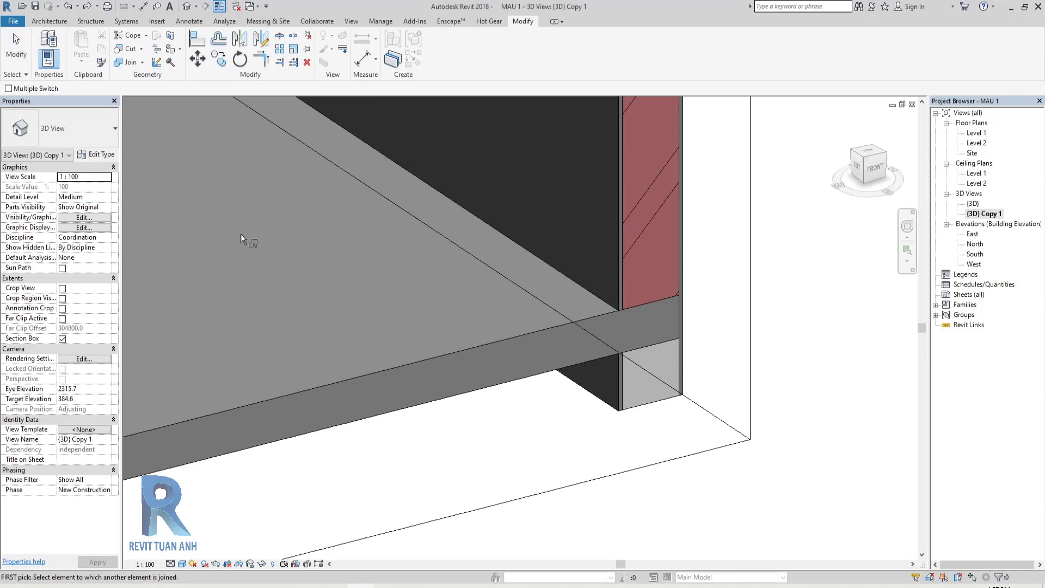
click(652, 409)
click(651, 410)
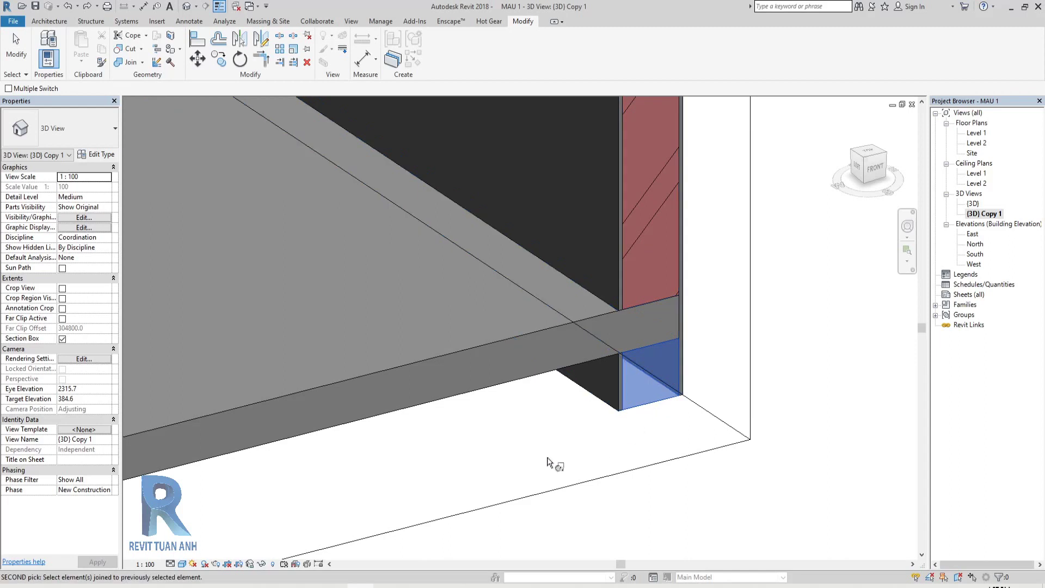
click(429, 408)
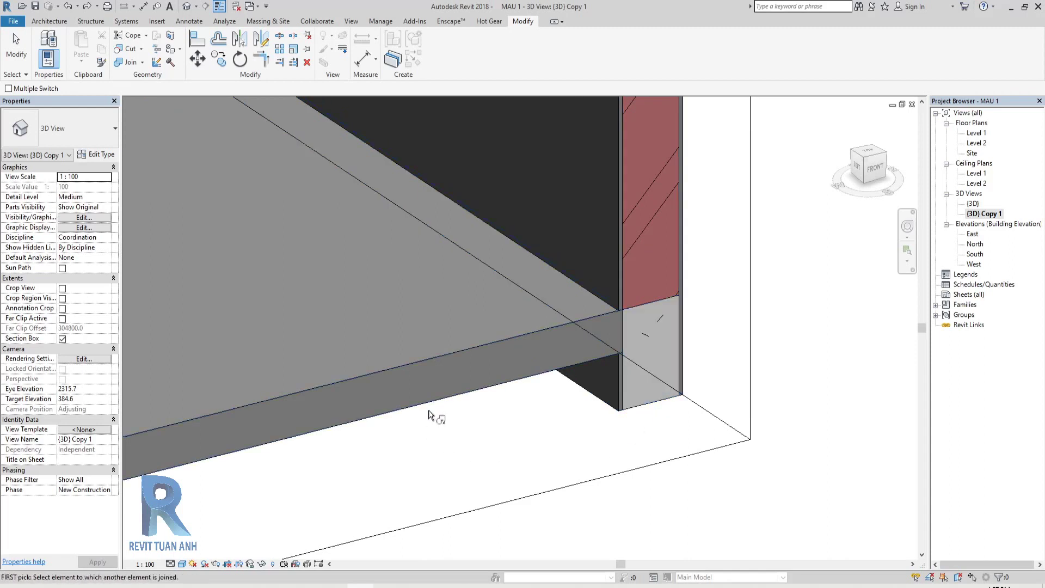
key(Escape)
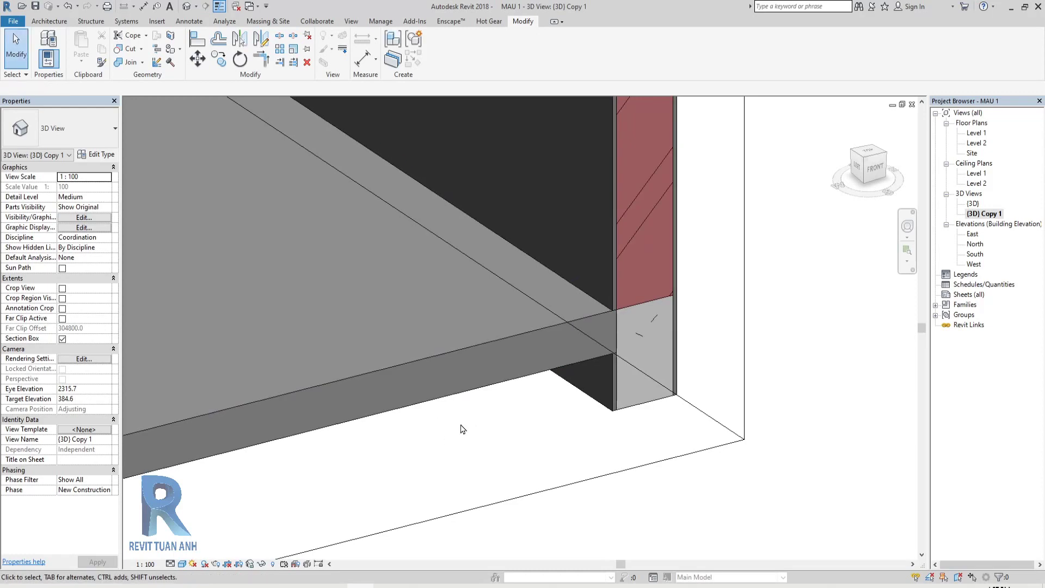
Step: Switch the floor and beam join order once more
click(143, 64)
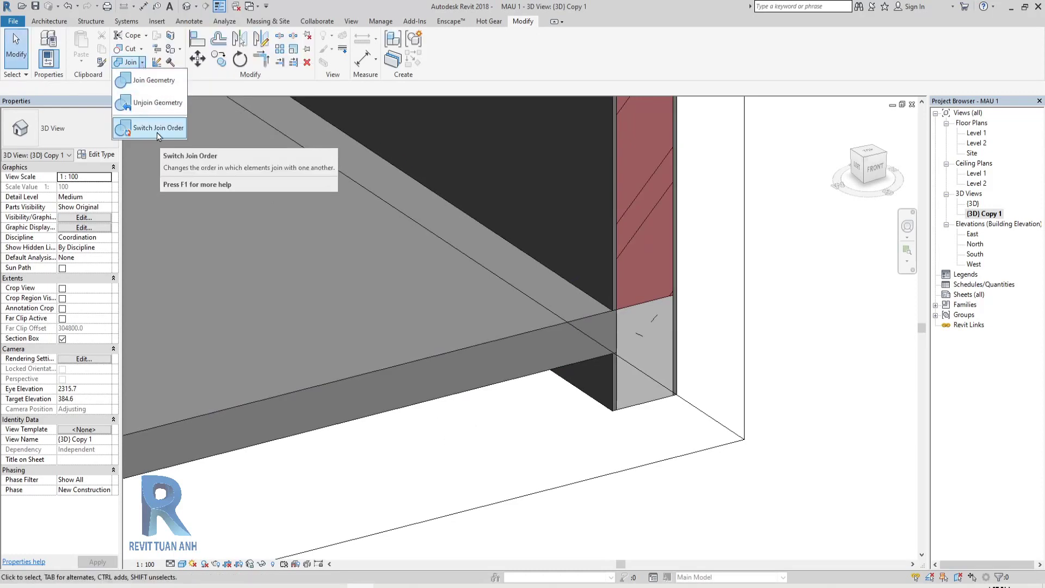
click(163, 154)
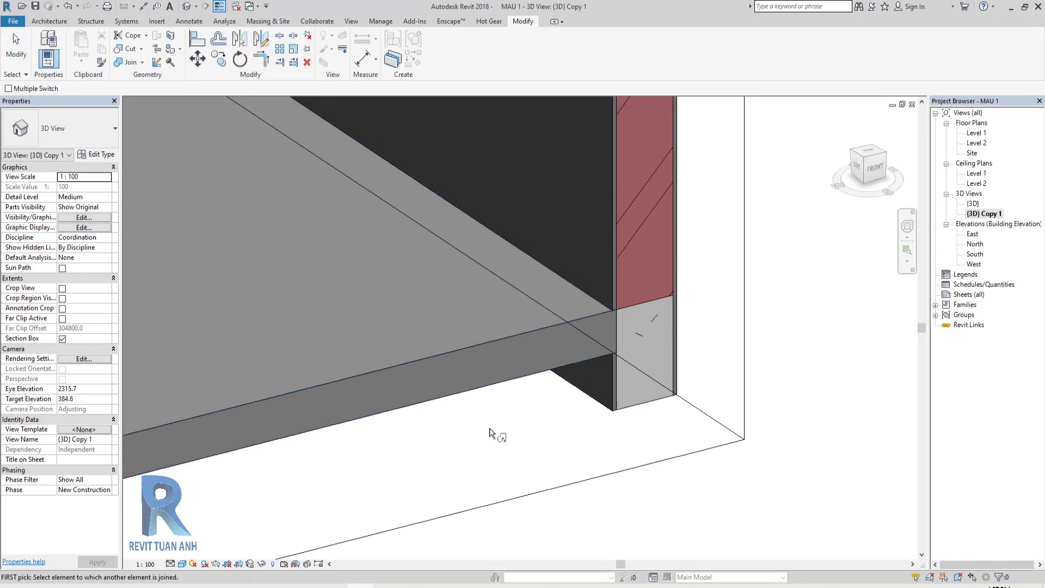
click(444, 400)
click(648, 404)
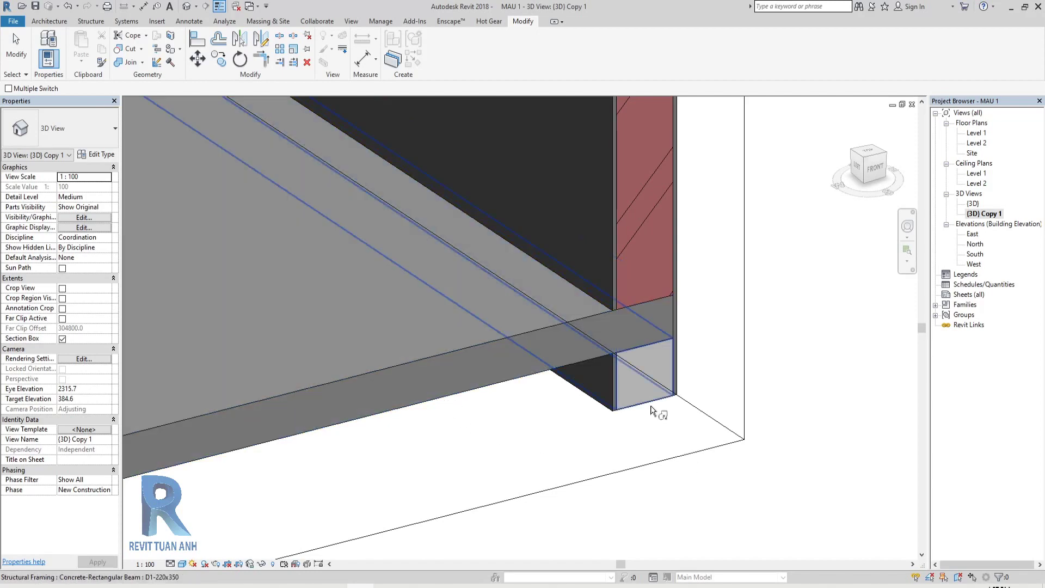
scroll(605, 400, down, 1)
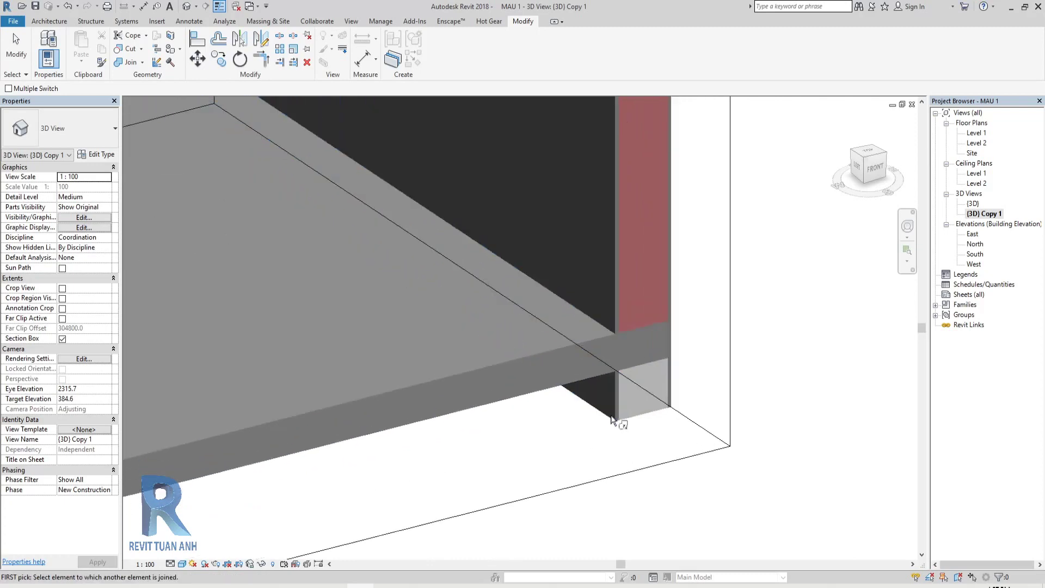
key(Escape)
Step: Open the Level 1 floor plan
scroll(594, 408, down, 5)
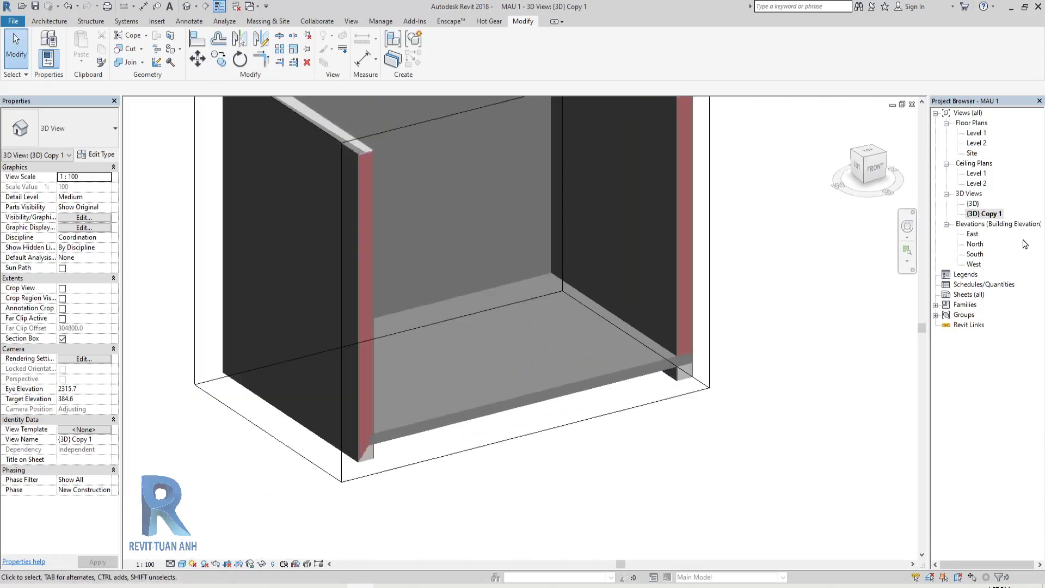
double_click(976, 132)
scroll(506, 313, up, 2)
scroll(500, 294, up, 1)
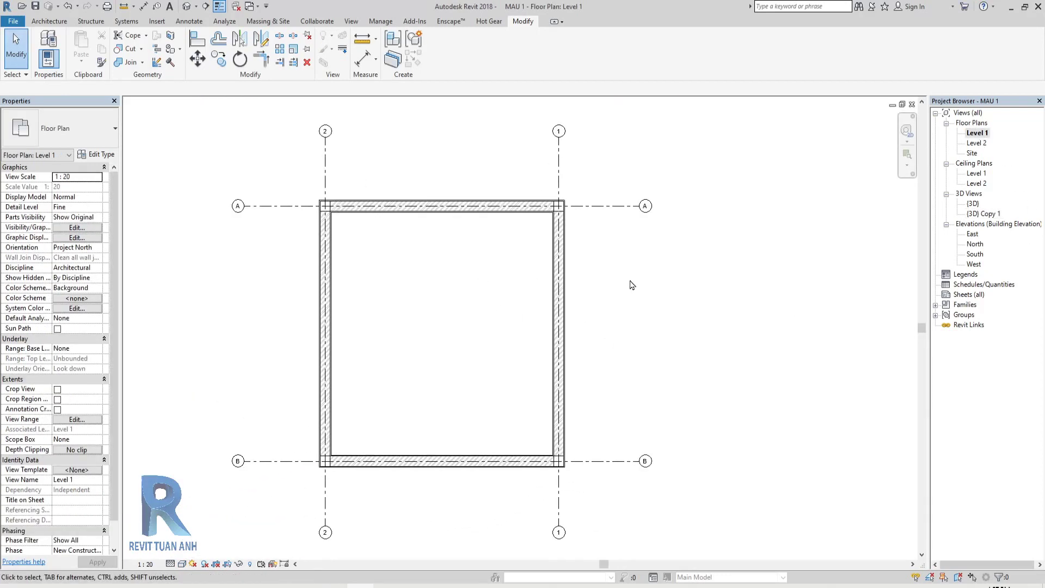
Step: Draw a section line across the room and open the new Section 1 view
click(351, 21)
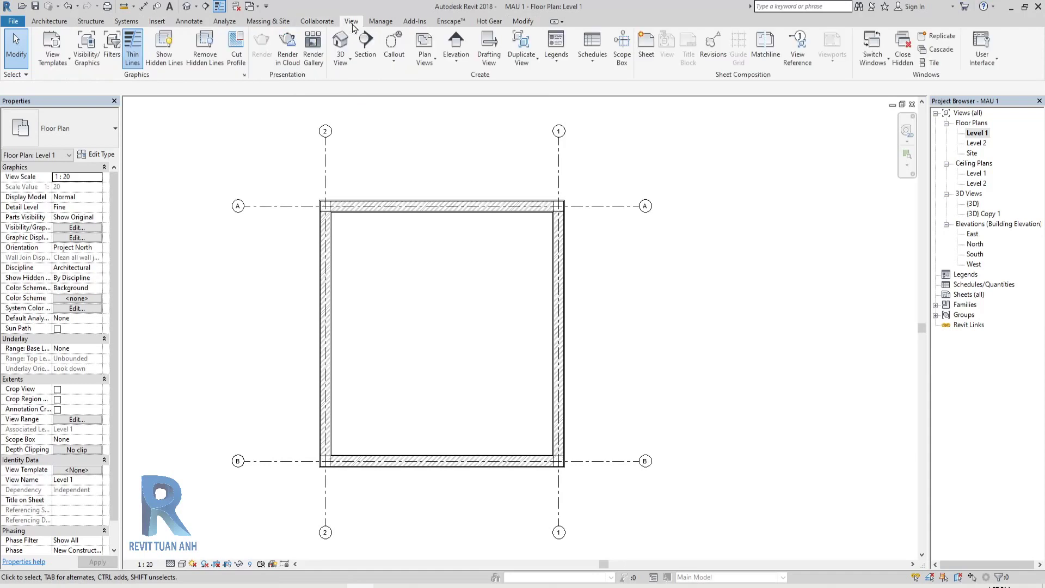
click(376, 48)
click(488, 166)
click(488, 504)
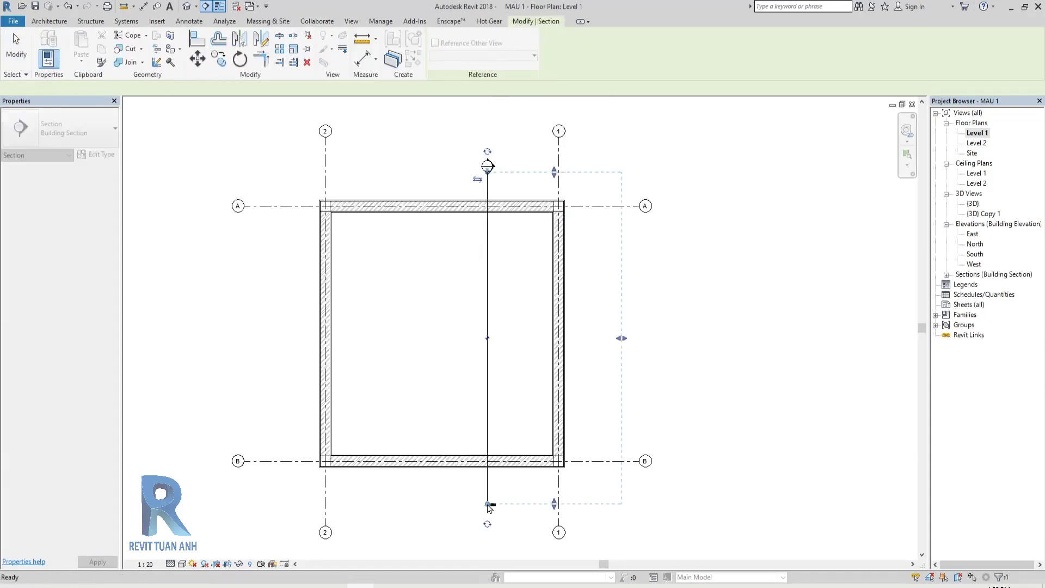
click(947, 274)
double_click(980, 284)
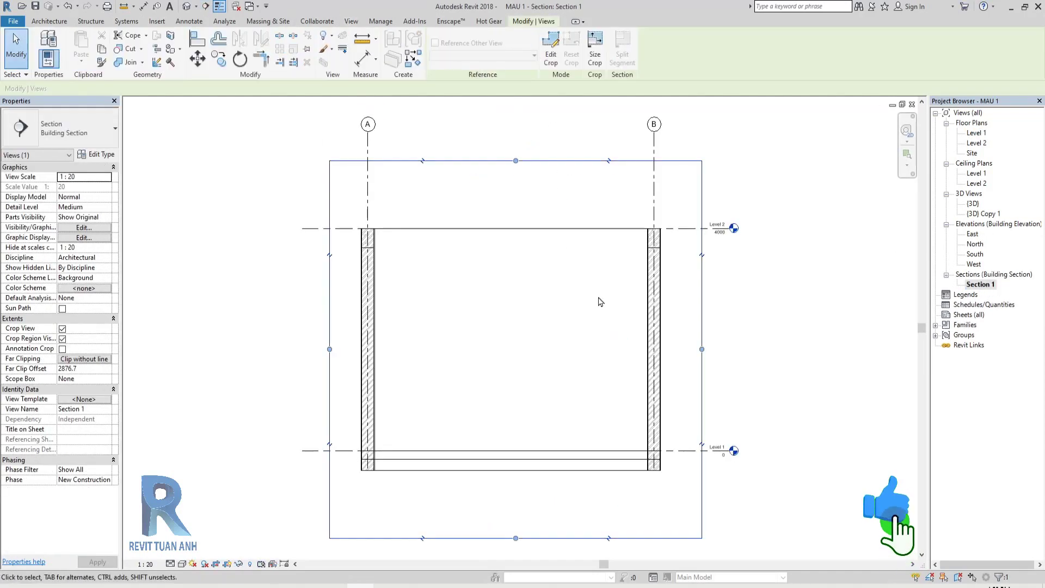
scroll(477, 440, up, 3)
scroll(478, 440, up, 3)
scroll(532, 385, up, 2)
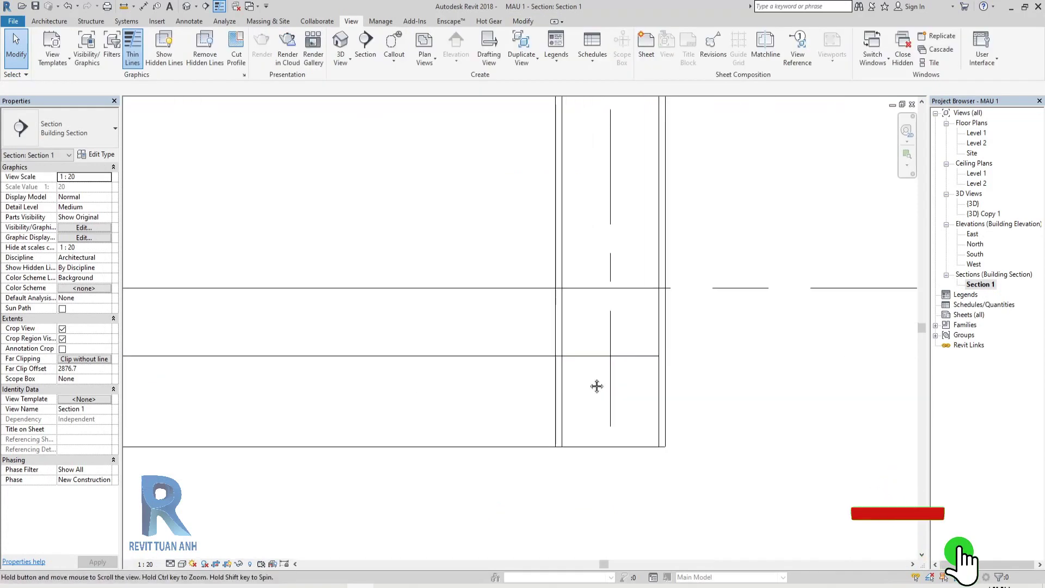
scroll(496, 396, down, 1)
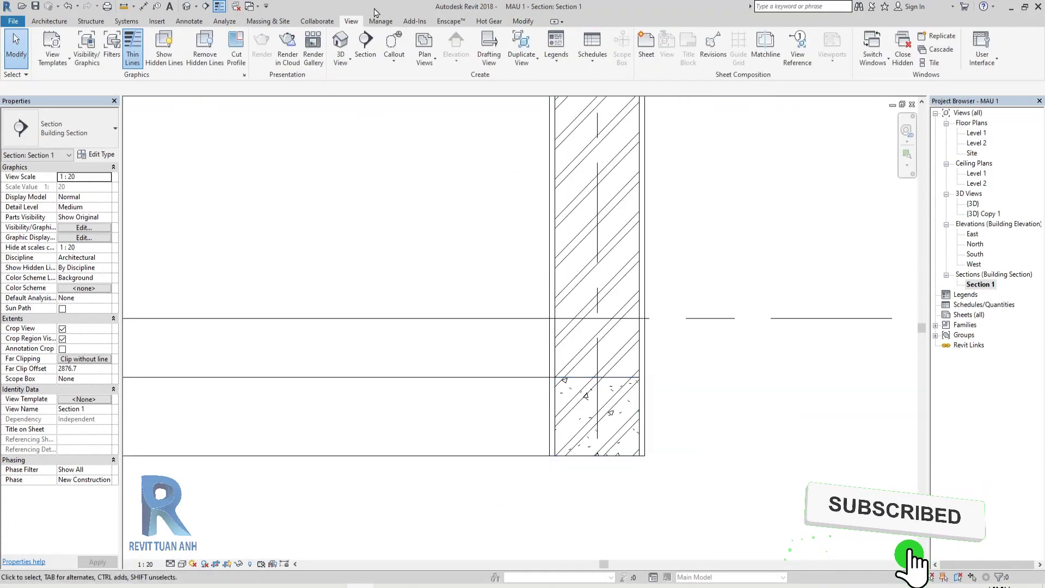
Step: Join the wall to the concrete beam below and to the floor slab
click(524, 21)
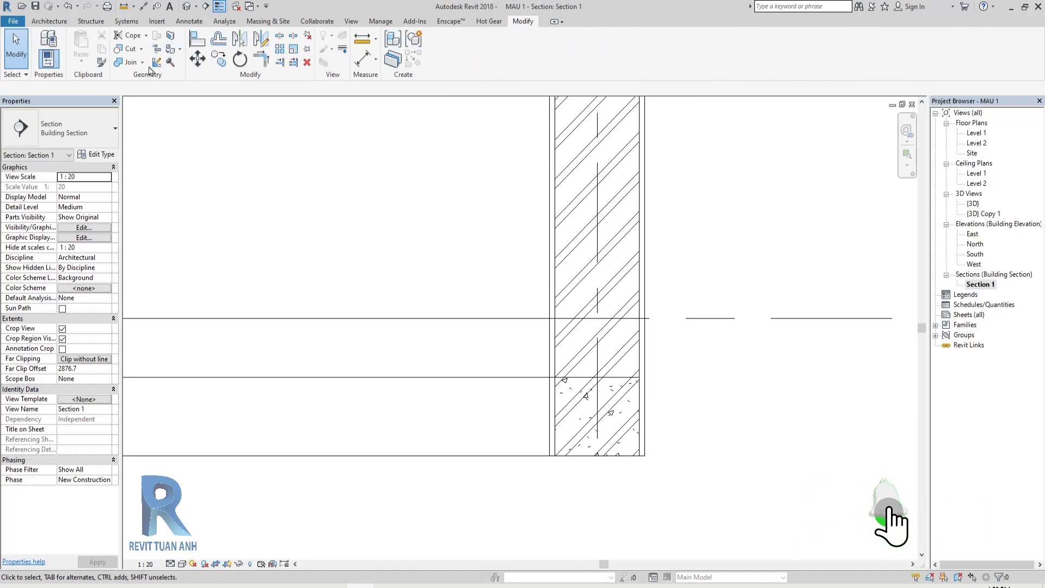
click(126, 62)
click(644, 226)
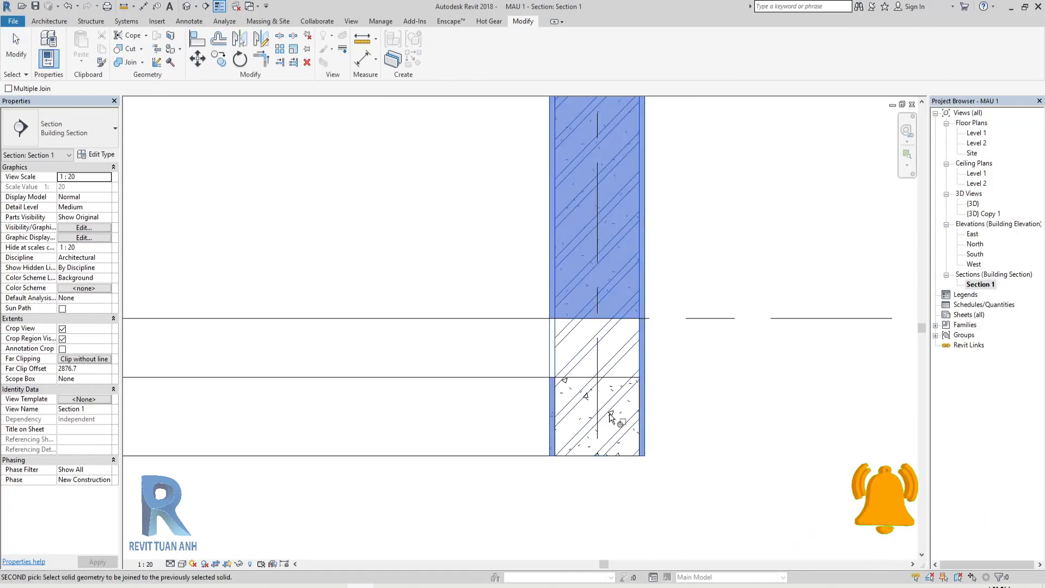
click(585, 460)
click(556, 280)
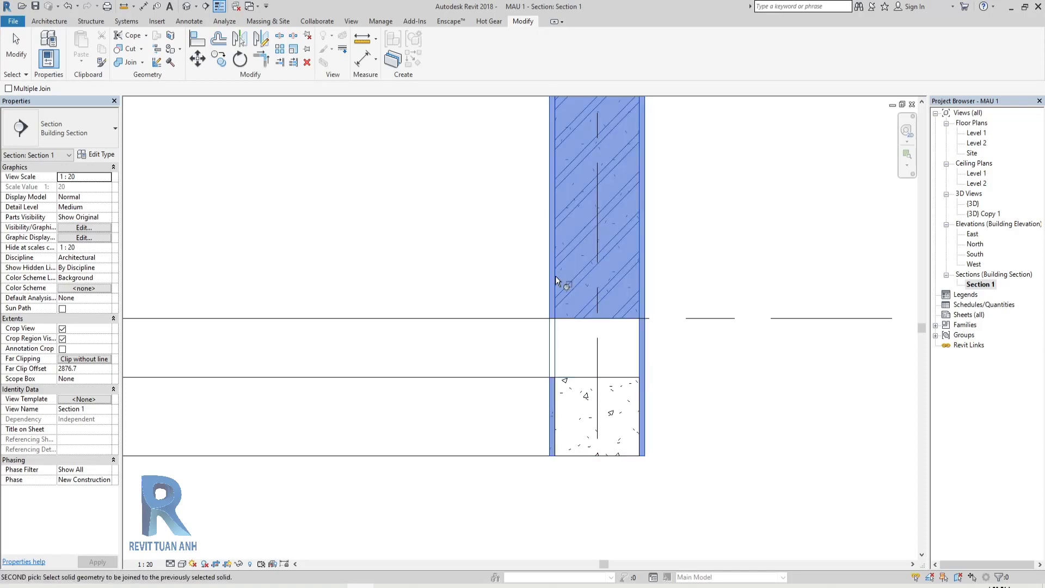
click(476, 335)
scroll(553, 409, down, 2)
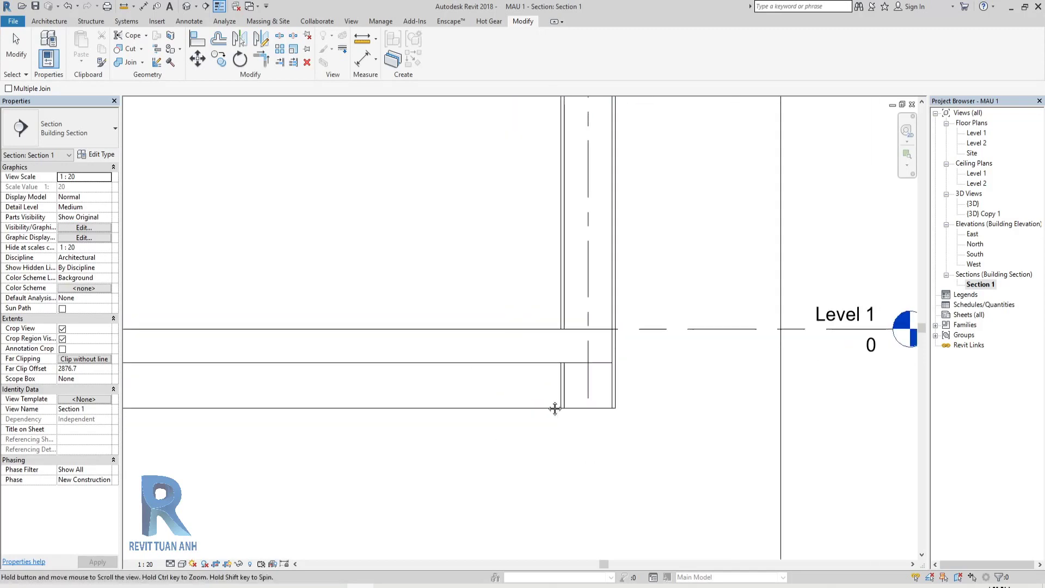
scroll(609, 389, down, 1)
key(Escape)
Step: Set the Generic 150mm floor's structure layer material to Concrete, Cast In Situ
scroll(593, 376, up, 3)
click(574, 351)
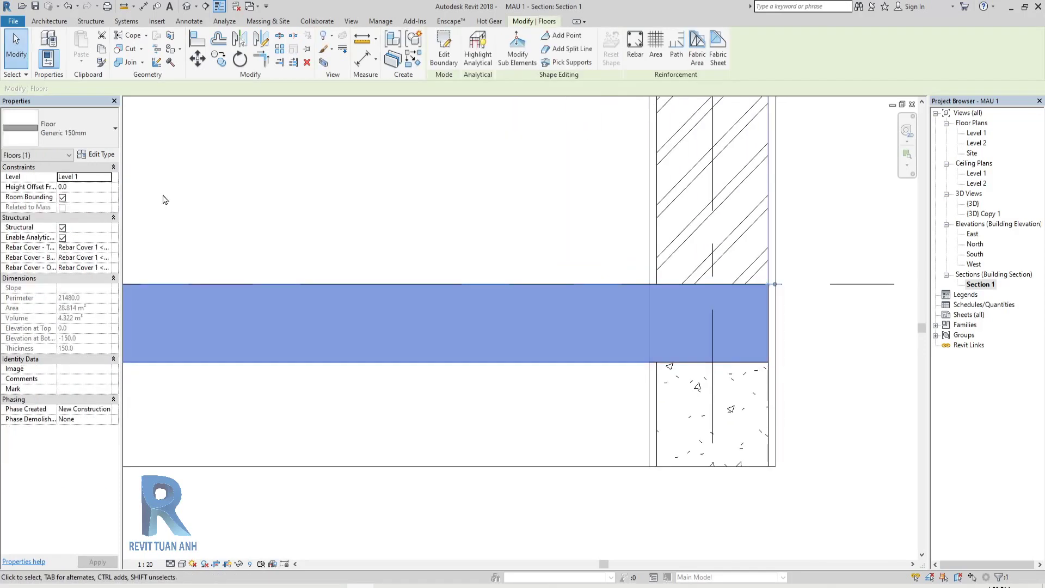
click(418, 394)
click(406, 290)
click(101, 154)
click(343, 243)
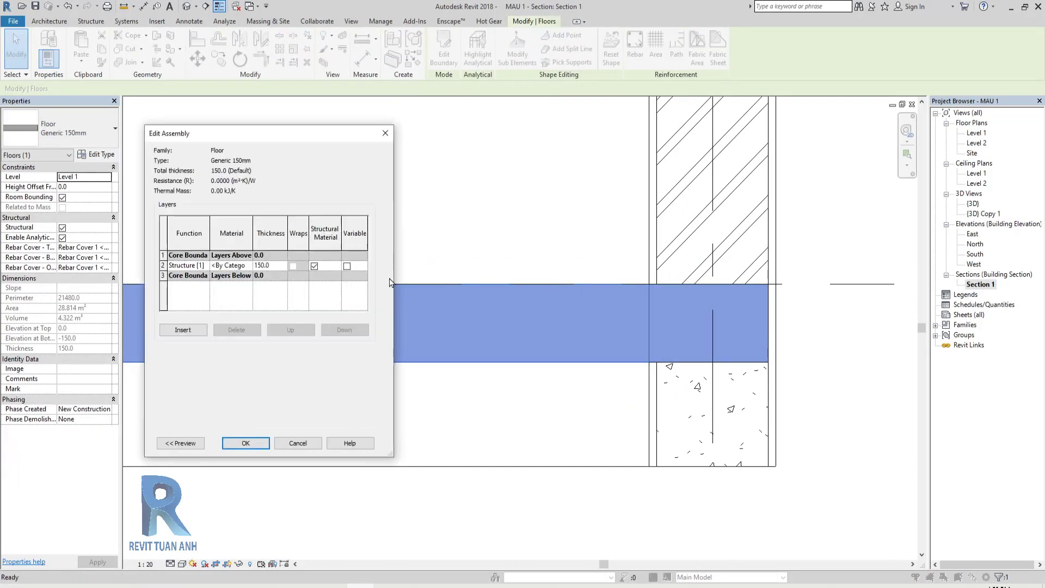
click(249, 265)
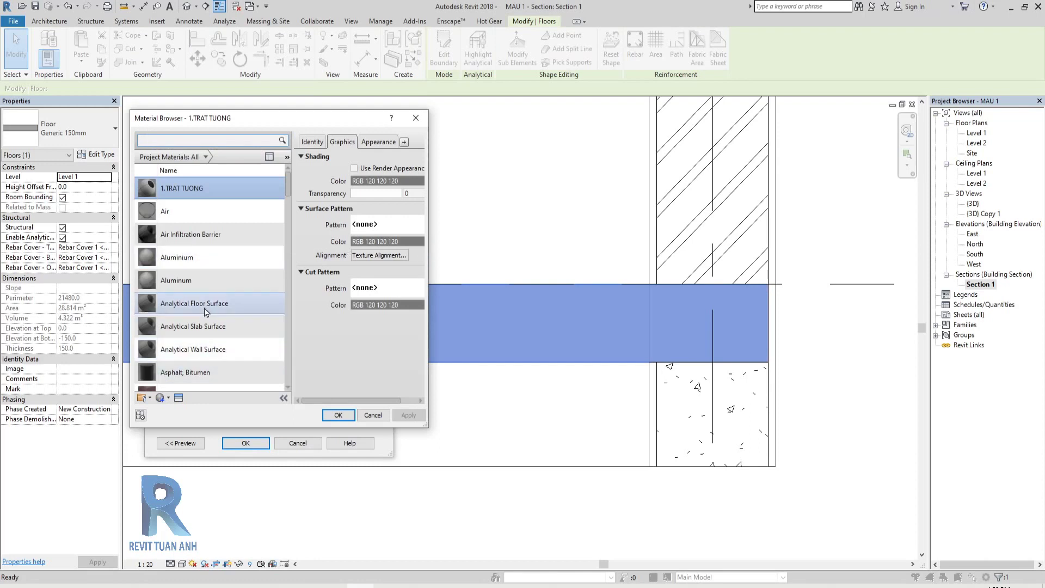
scroll(204, 338, down, 3)
click(186, 142)
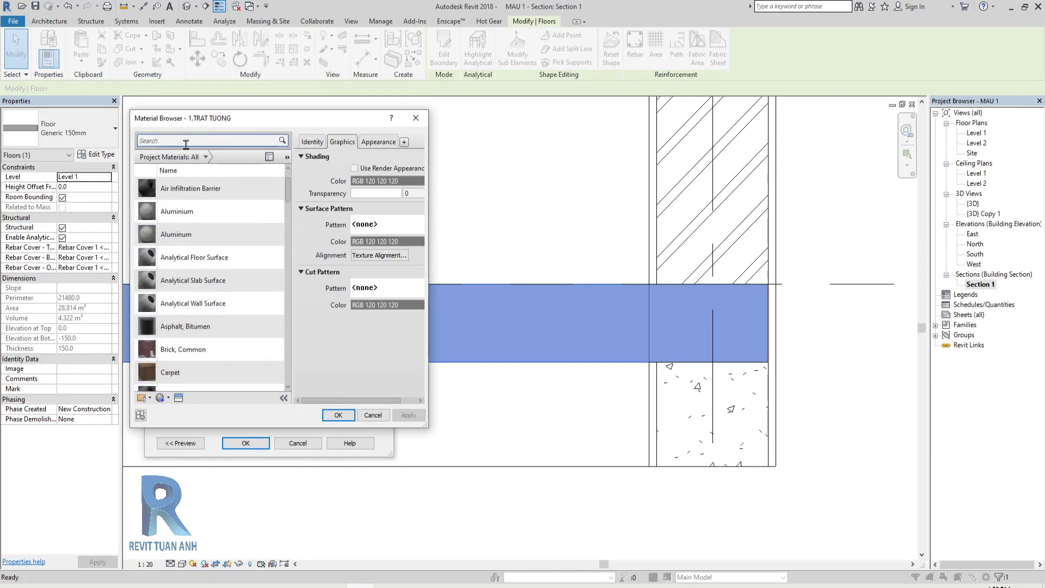
text(cO)
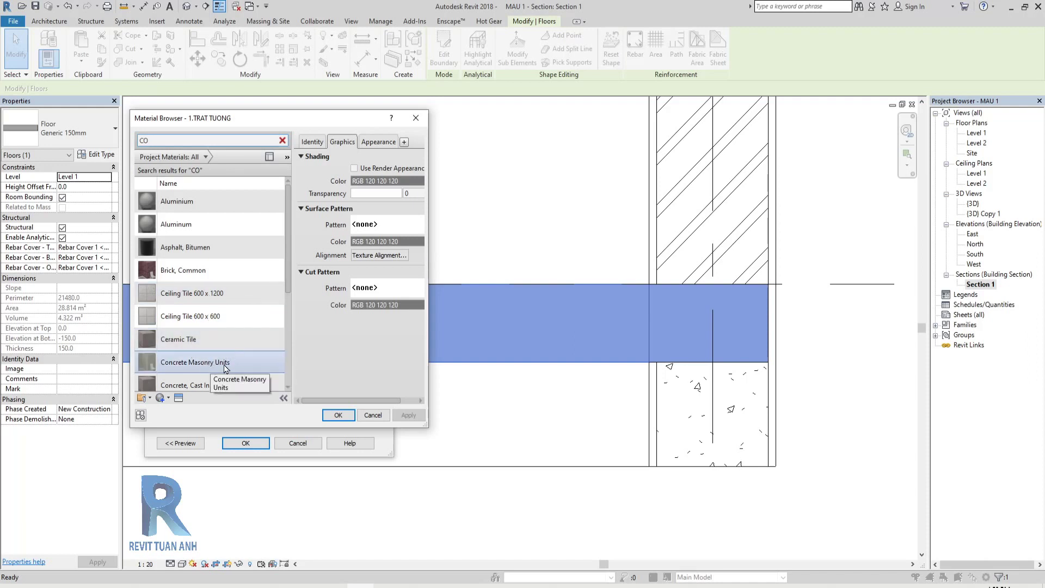
click(288, 388)
click(244, 338)
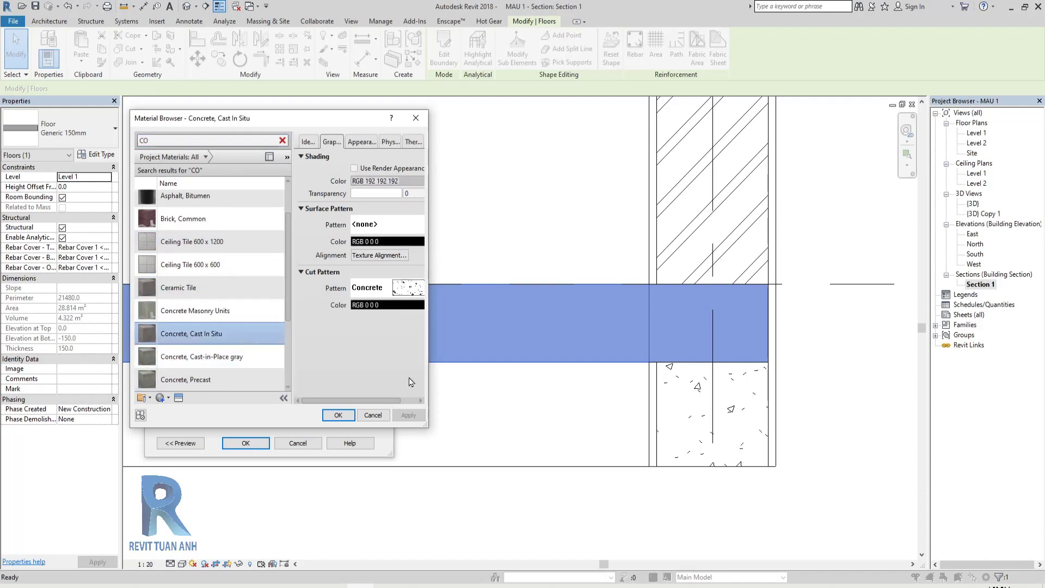
click(338, 414)
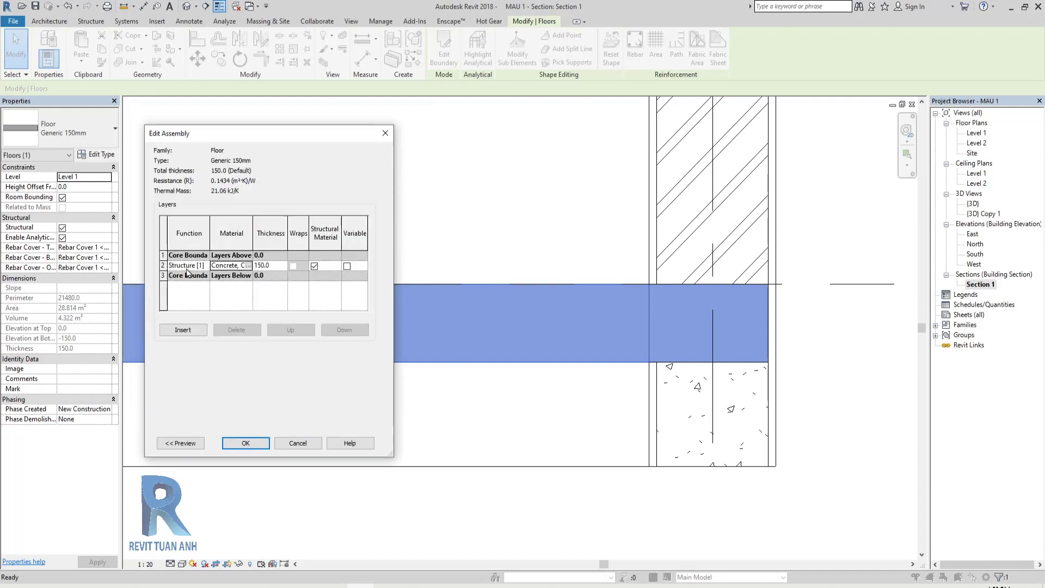
Step: Add a 20 mm 1.TRAT TUONG layer on top of the floor and apply the type
click(183, 330)
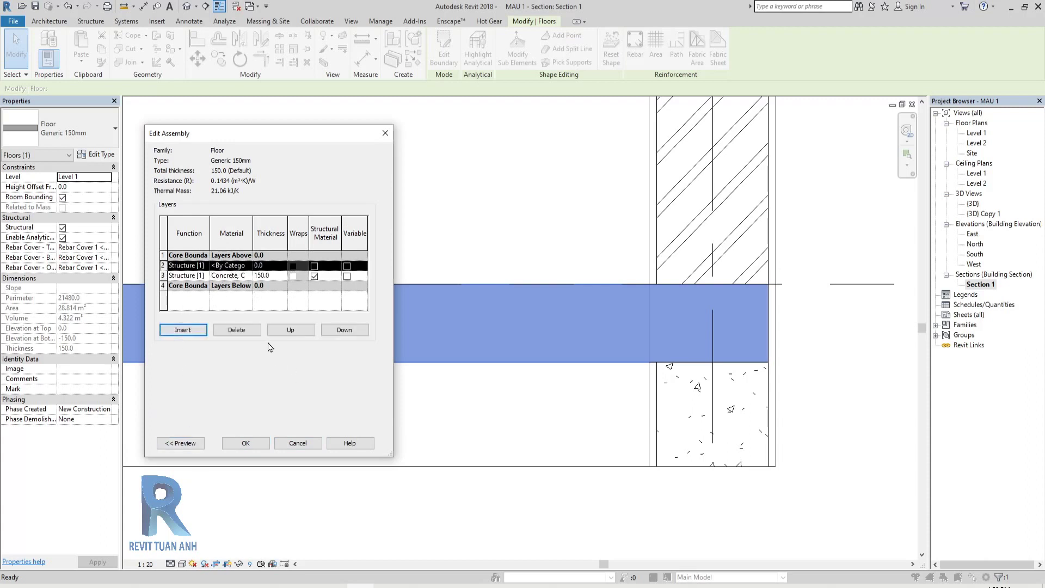
click(291, 330)
click(276, 255)
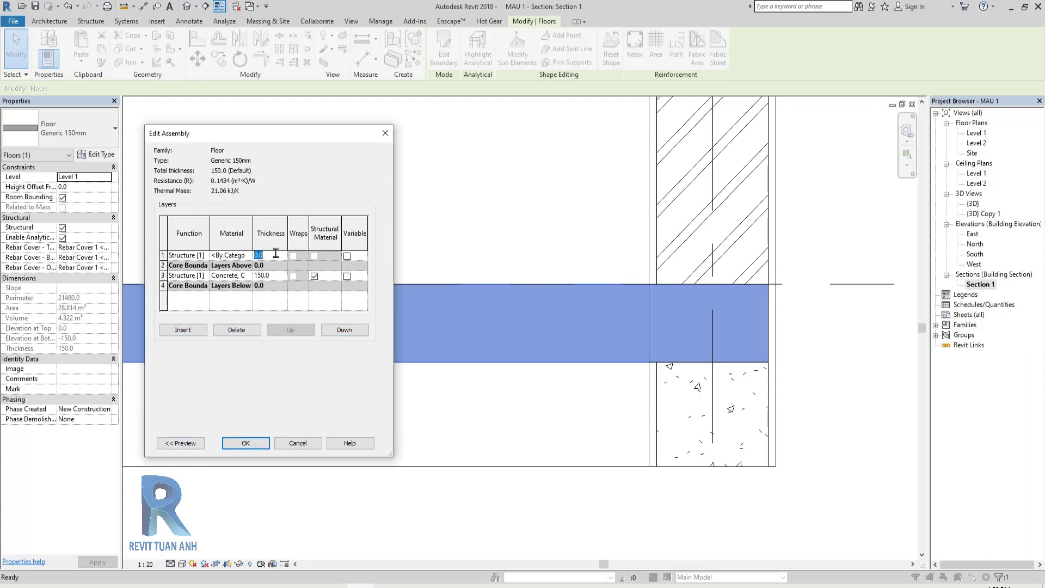
text(20)
click(248, 256)
click(179, 191)
click(338, 415)
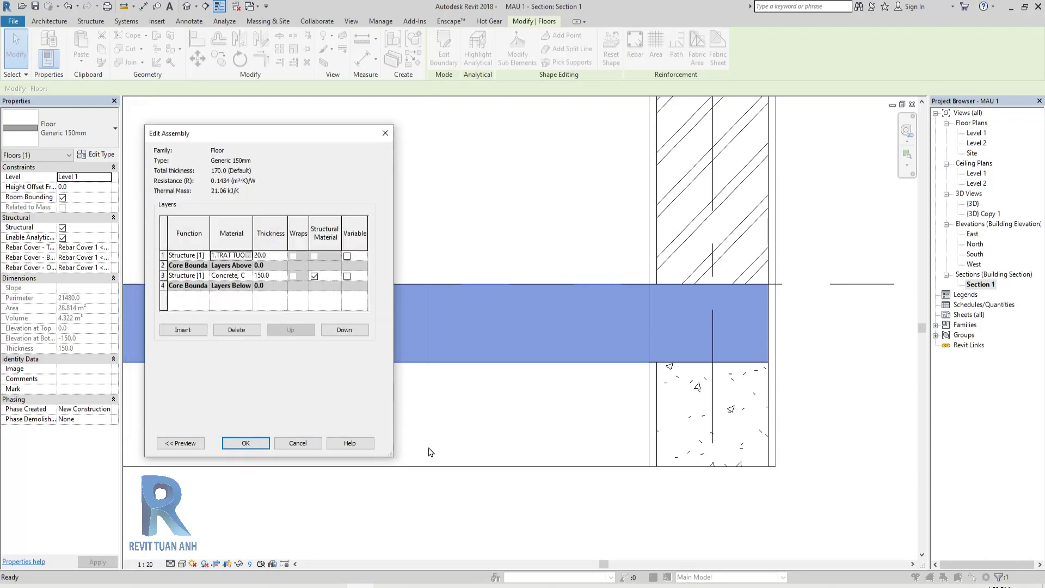
click(252, 444)
click(356, 445)
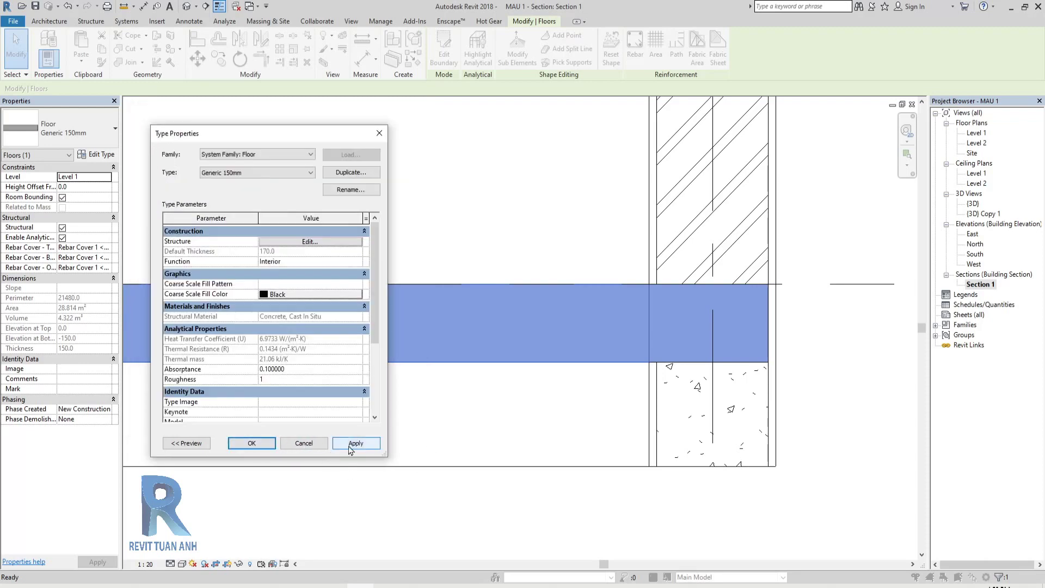
click(252, 446)
click(782, 411)
scroll(544, 410, down, 2)
middle_drag(522, 410, 500, 432)
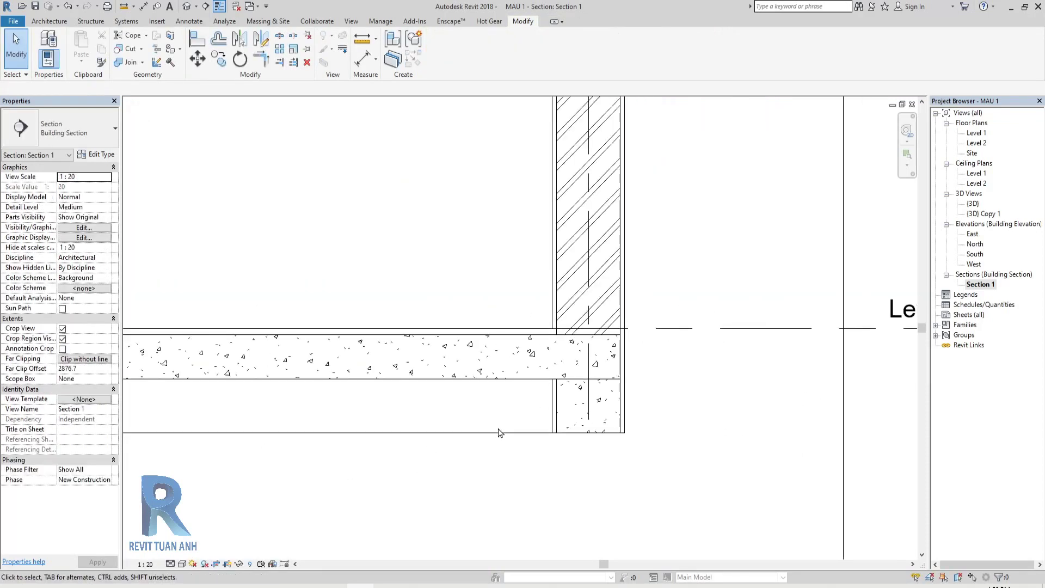
click(517, 381)
scroll(517, 381, up, 1)
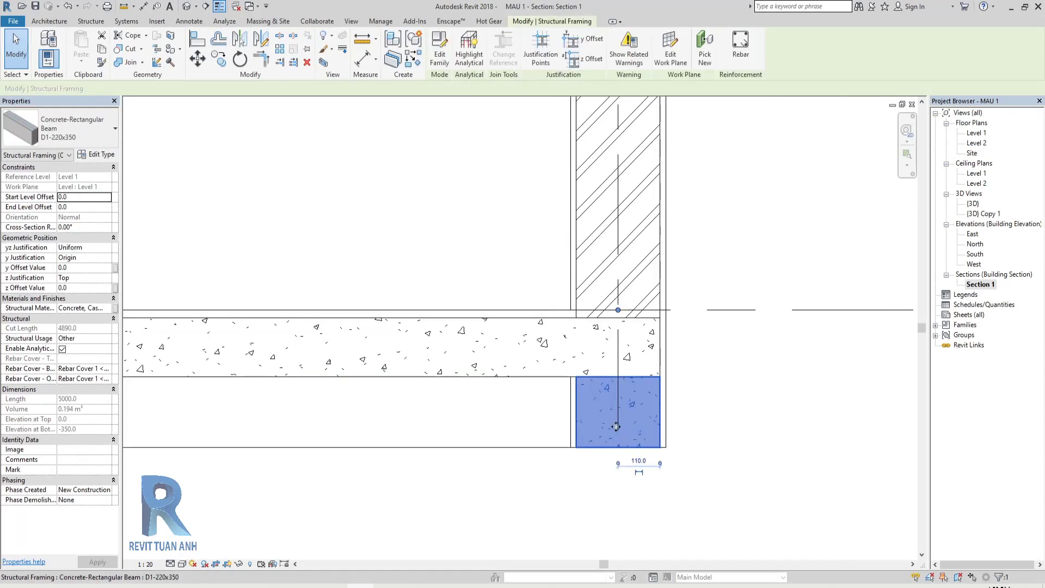
click(467, 381)
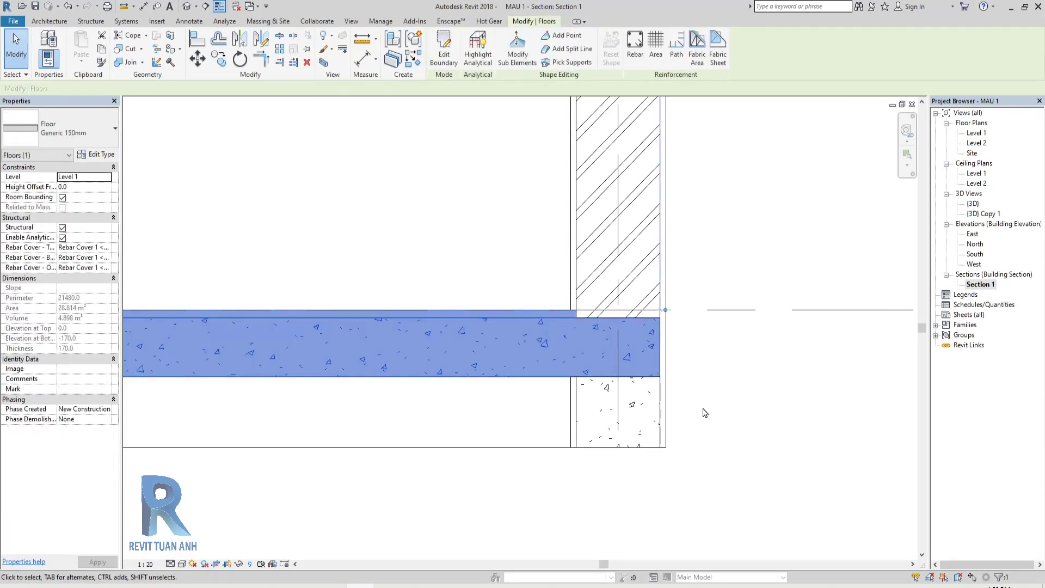
click(742, 384)
scroll(642, 390, up, 2)
scroll(522, 371, up, 2)
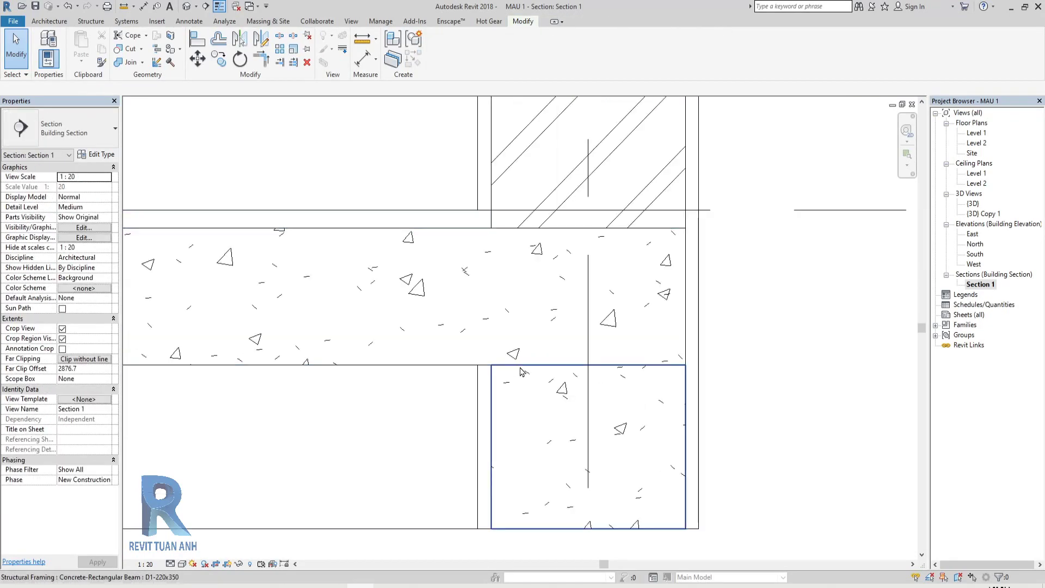
scroll(531, 375, down, 2)
scroll(649, 404, down, 2)
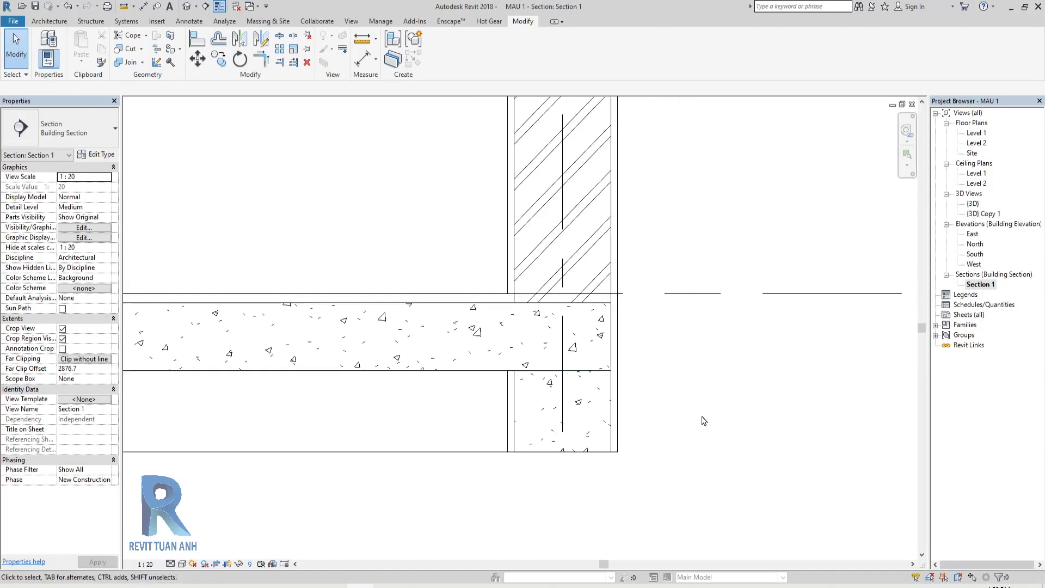
mouse_move(635, 420)
middle_down()
mouse_move(610, 479)
mouse_move(634, 448)
middle_up()
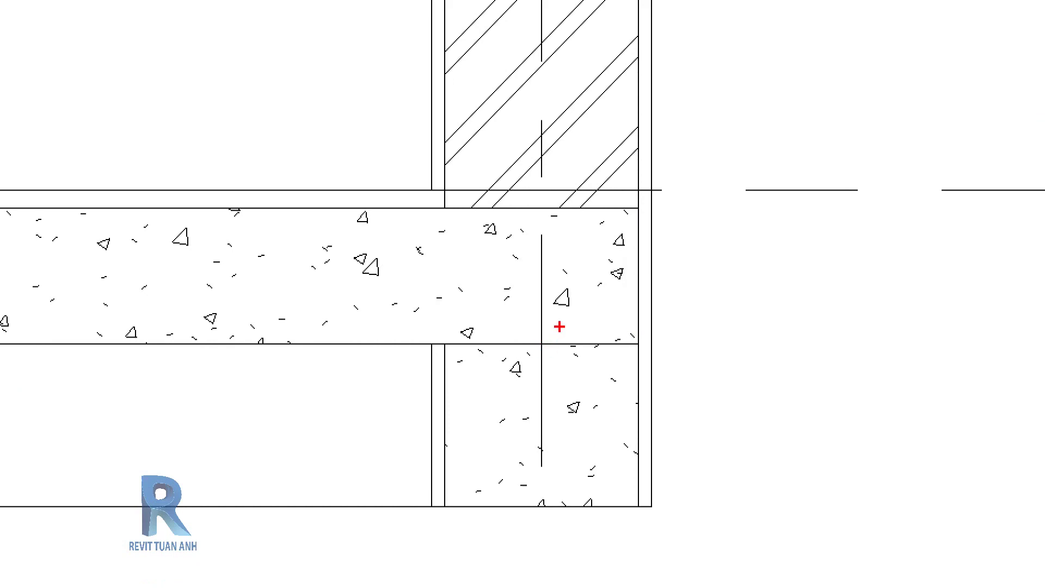
drag(559, 327, 593, 369)
drag(537, 359, 607, 324)
drag(451, 311, 498, 364)
mouse_move(400, 213)
mouse_down()
mouse_move(635, 210)
mouse_move(670, 500)
mouse_up()
drag(385, 343, 470, 520)
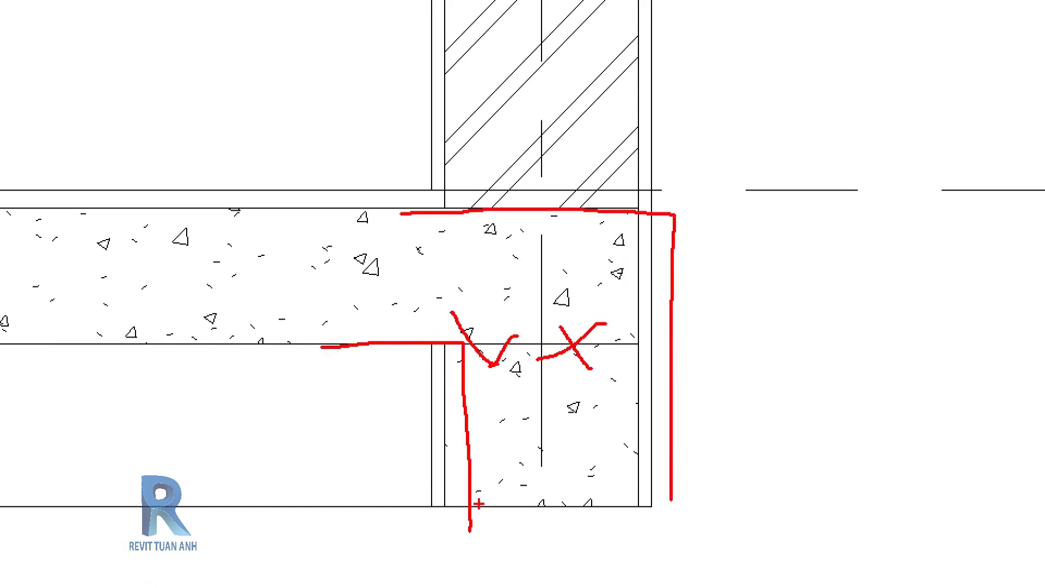
key(Escape)
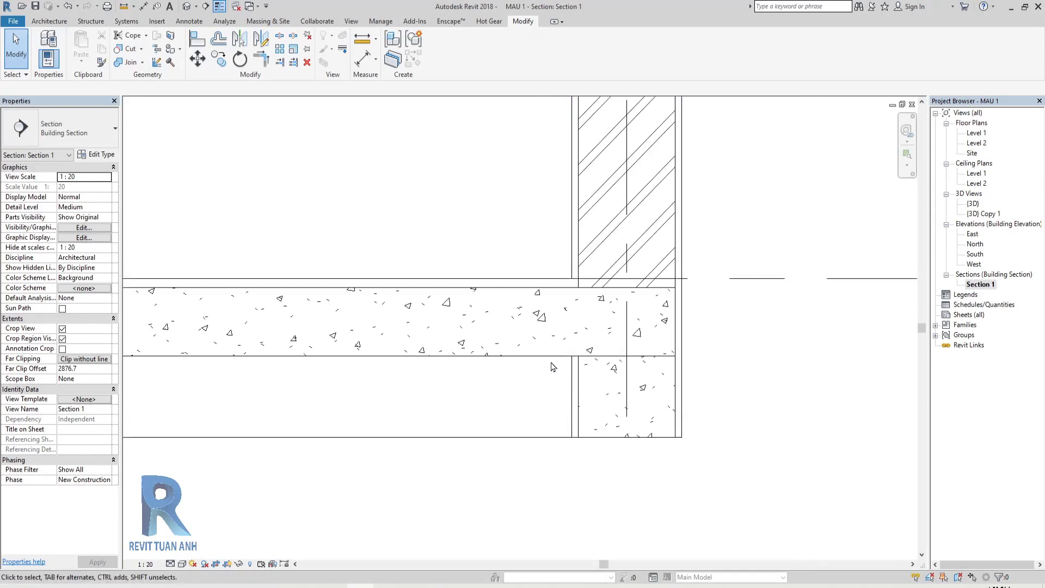
click(551, 358)
click(629, 438)
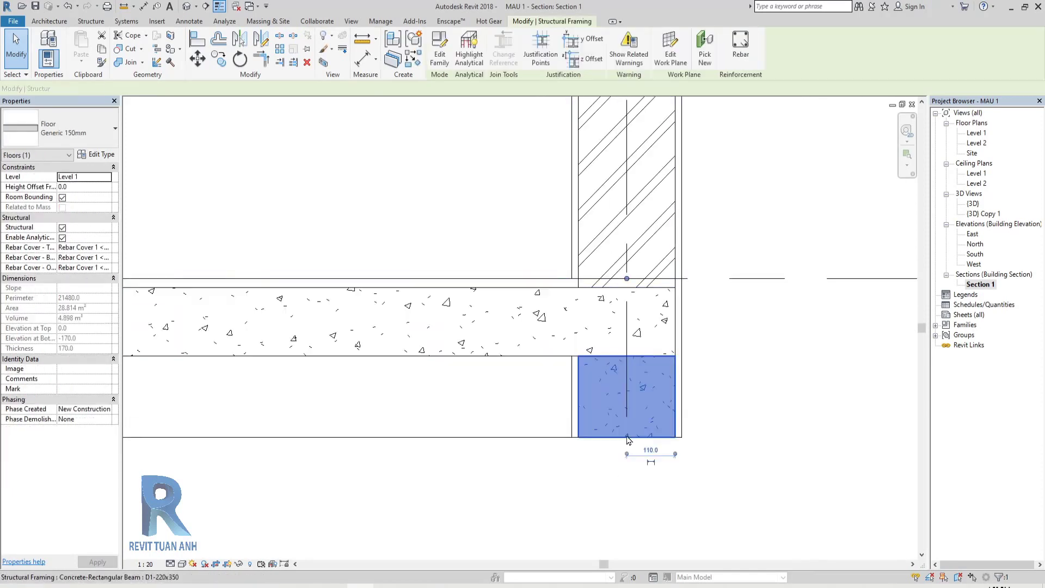
scroll(607, 356, up, 2)
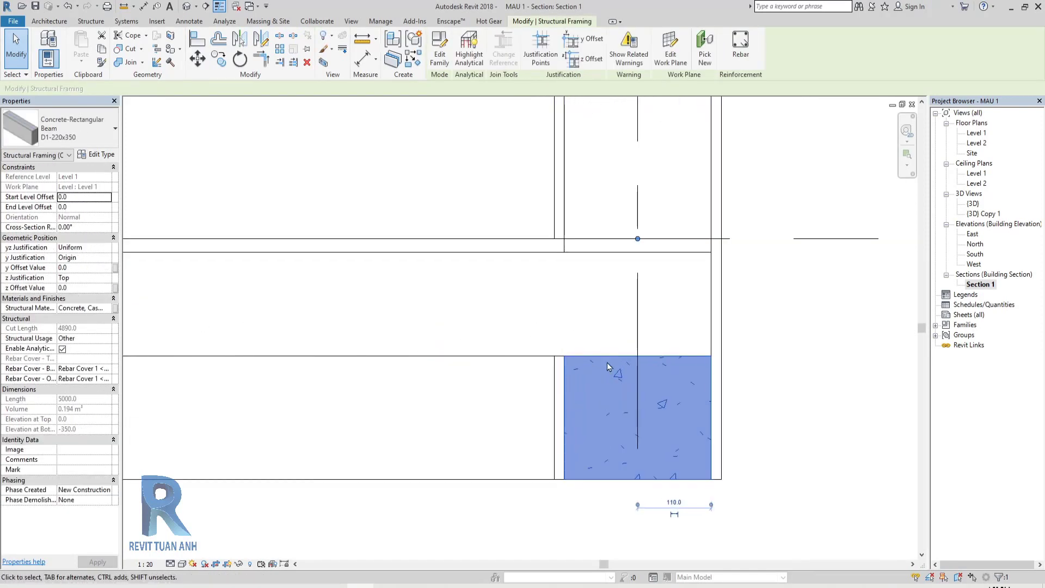
key(Escape)
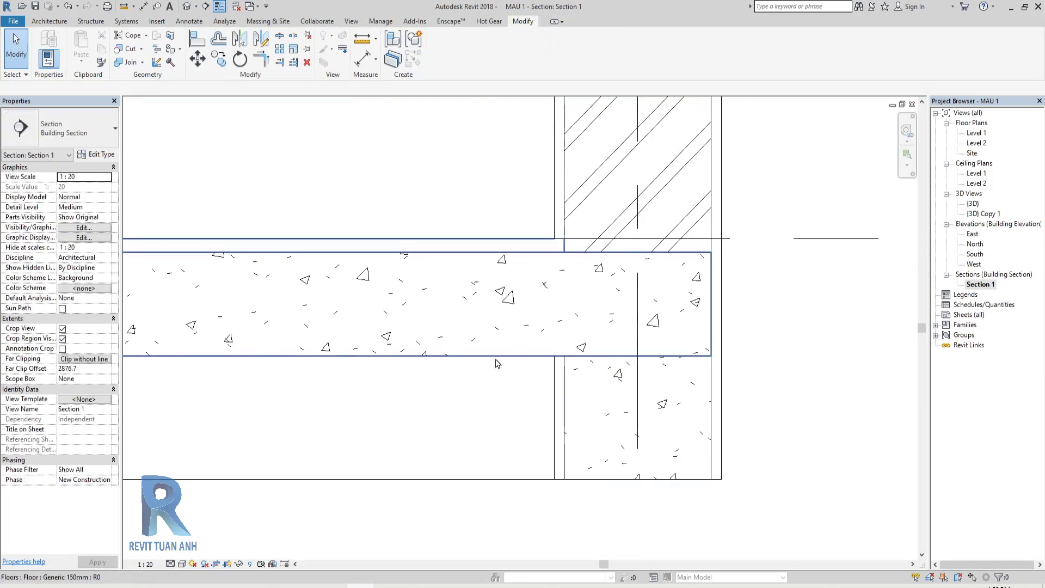
Step: Assign Concrete, Cast In Situ to the floor's 150 mm structural layer
click(496, 360)
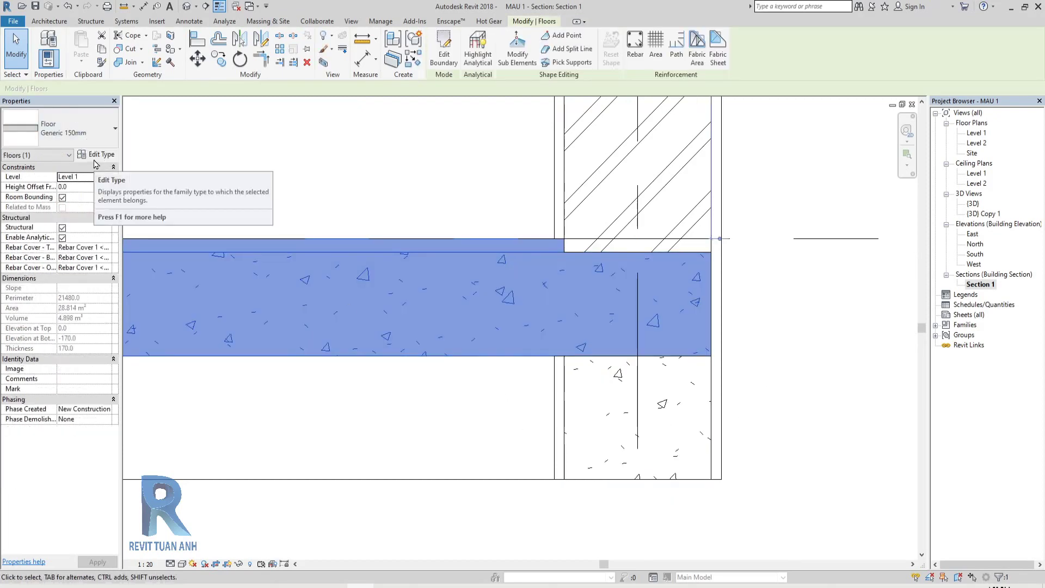
click(96, 155)
click(339, 243)
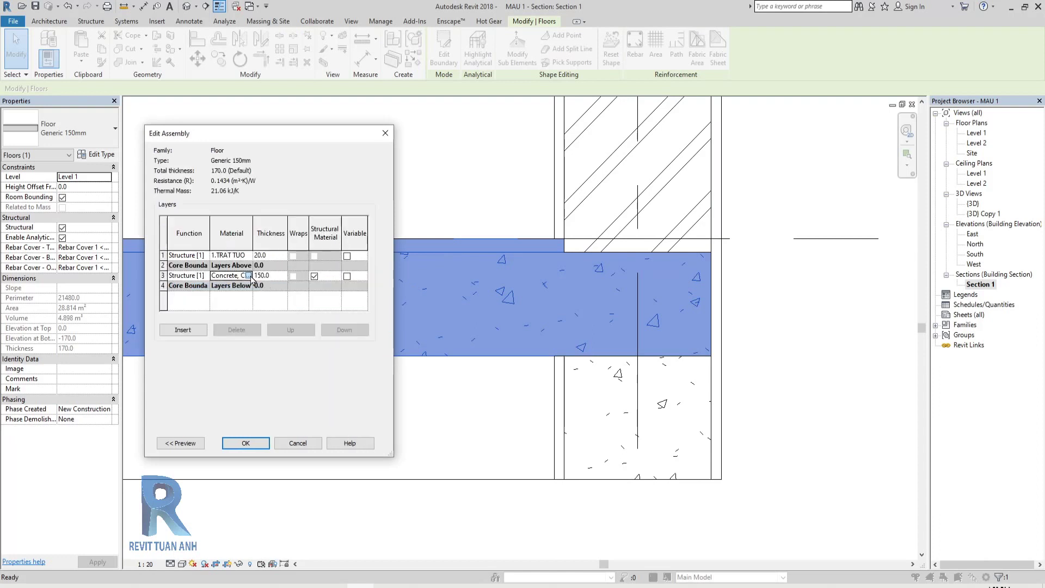
click(249, 276)
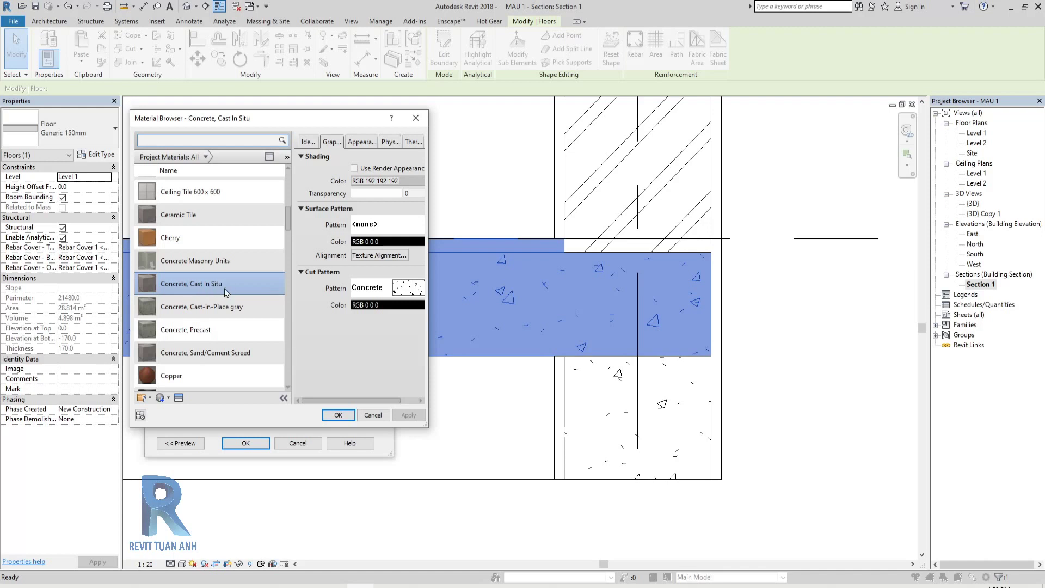
scroll(225, 292, down, 1)
click(338, 415)
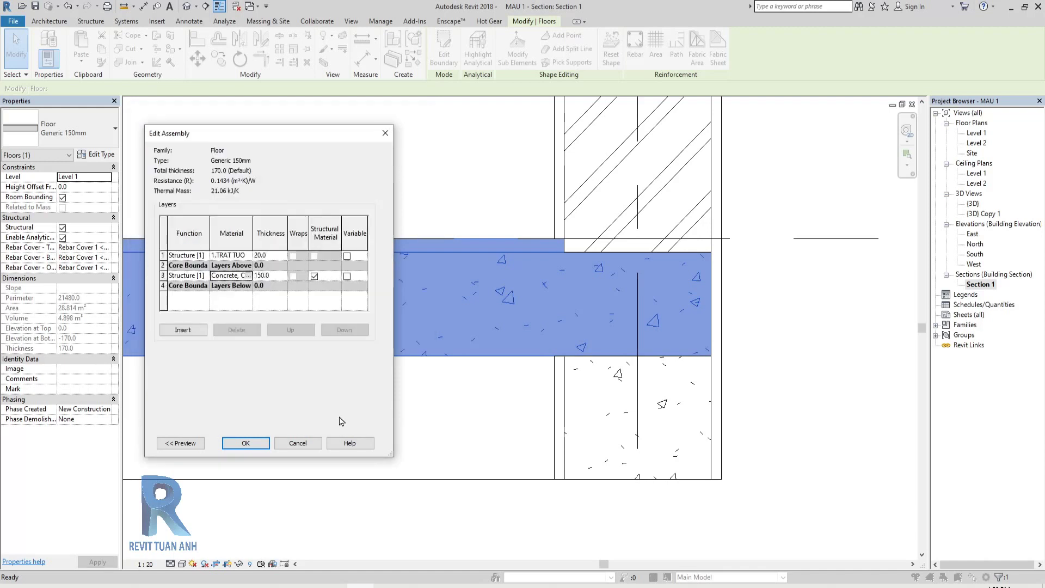
click(298, 443)
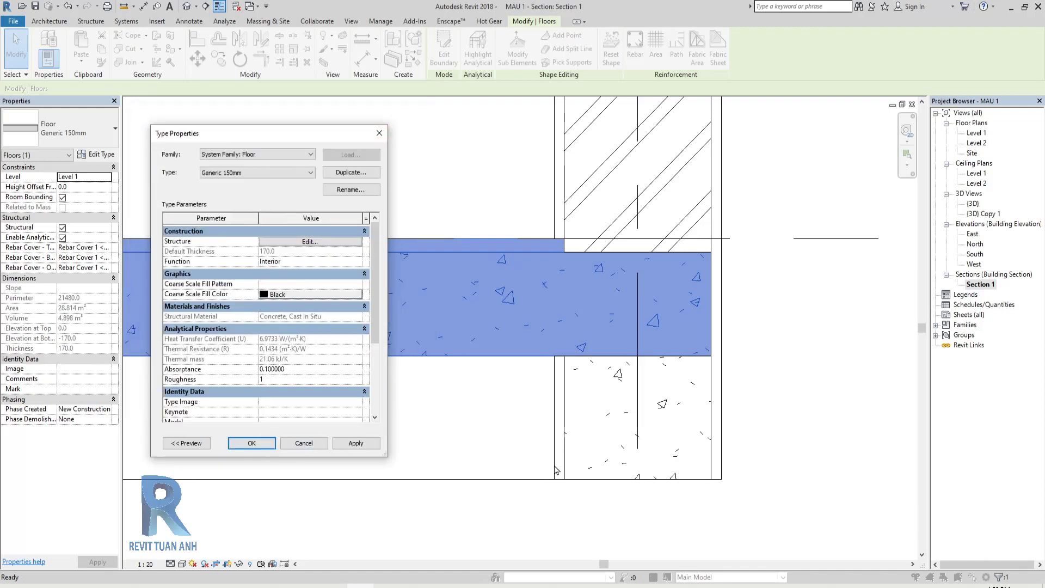
click(251, 443)
Step: Select the D1-220x350 beam below the slab and begin editing its structural material
click(741, 381)
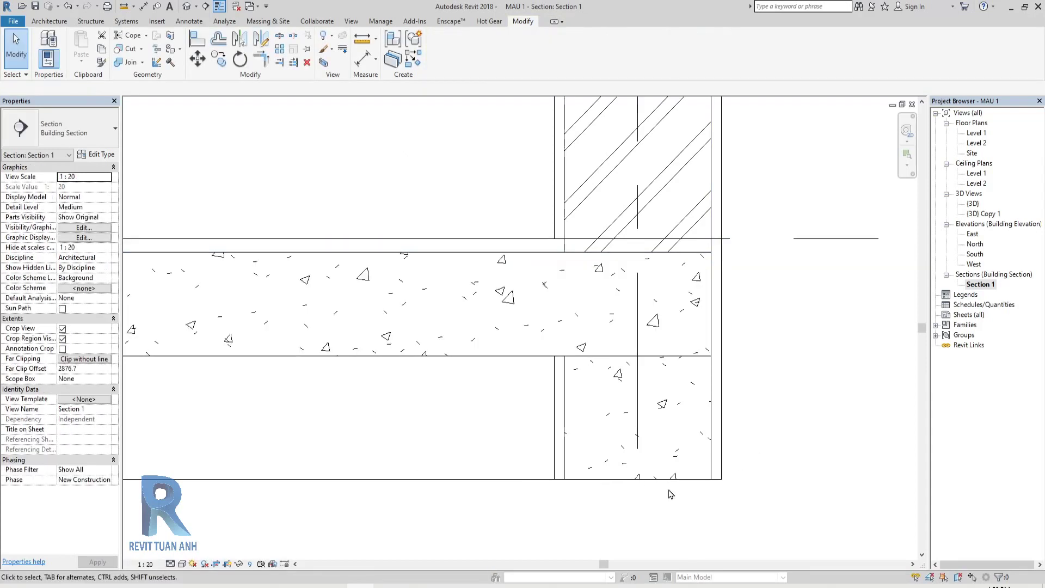
click(681, 425)
click(110, 313)
Step: Give the D1-220x350 beam the Concrete, Cast In Situ structural material
click(115, 312)
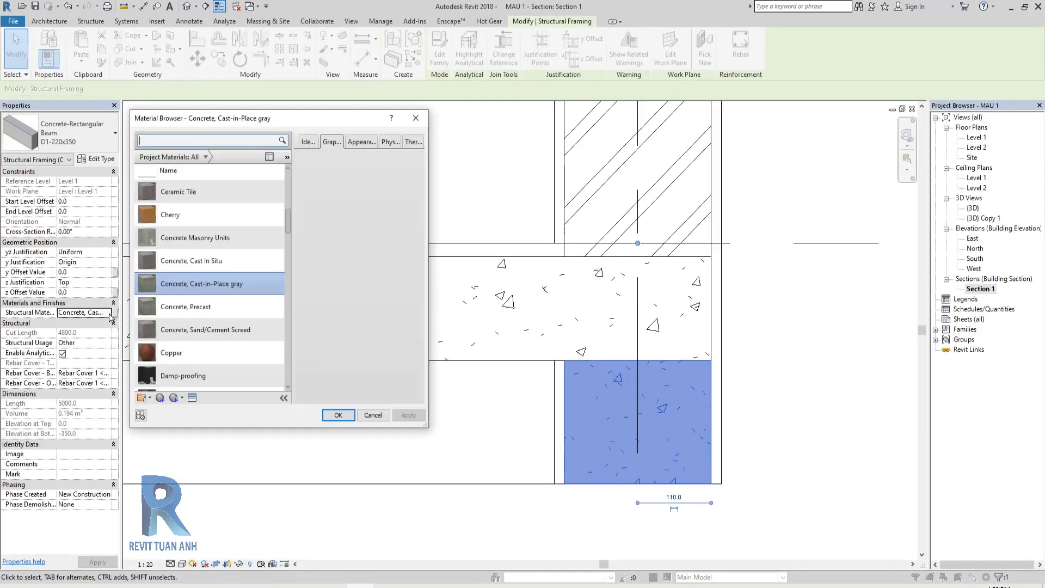
click(223, 266)
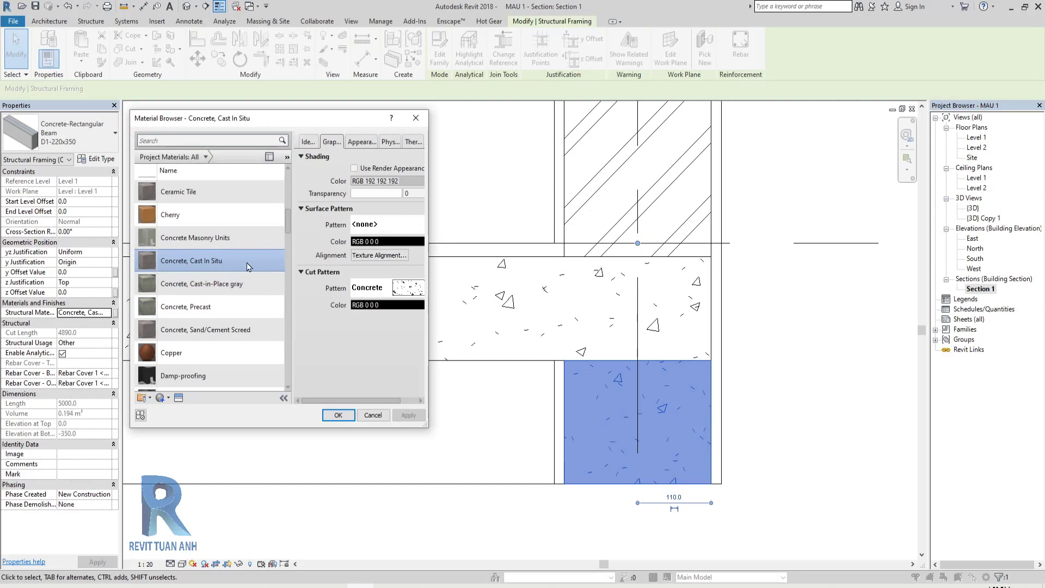
click(338, 415)
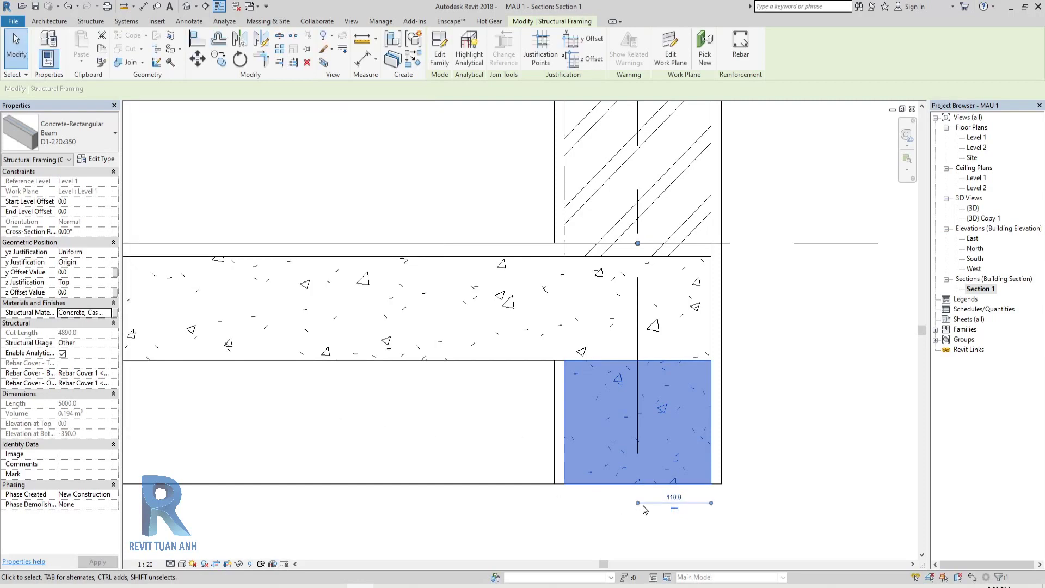
click(783, 427)
scroll(539, 455, down, 5)
scroll(710, 365, up, 4)
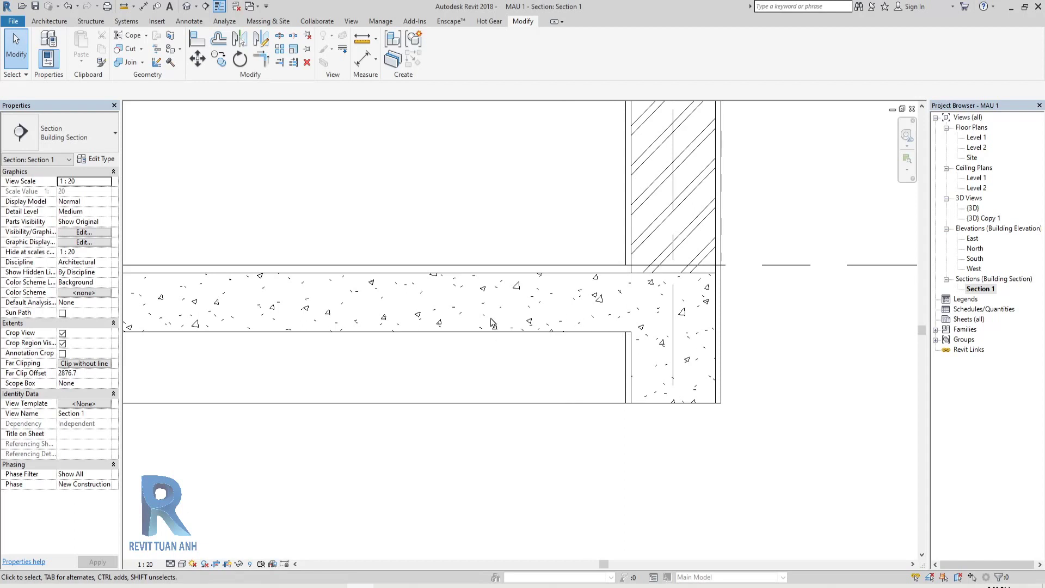
scroll(493, 323, down, 2)
Step: Inspect the floor slab and the beam beneath it in Section 1
click(523, 327)
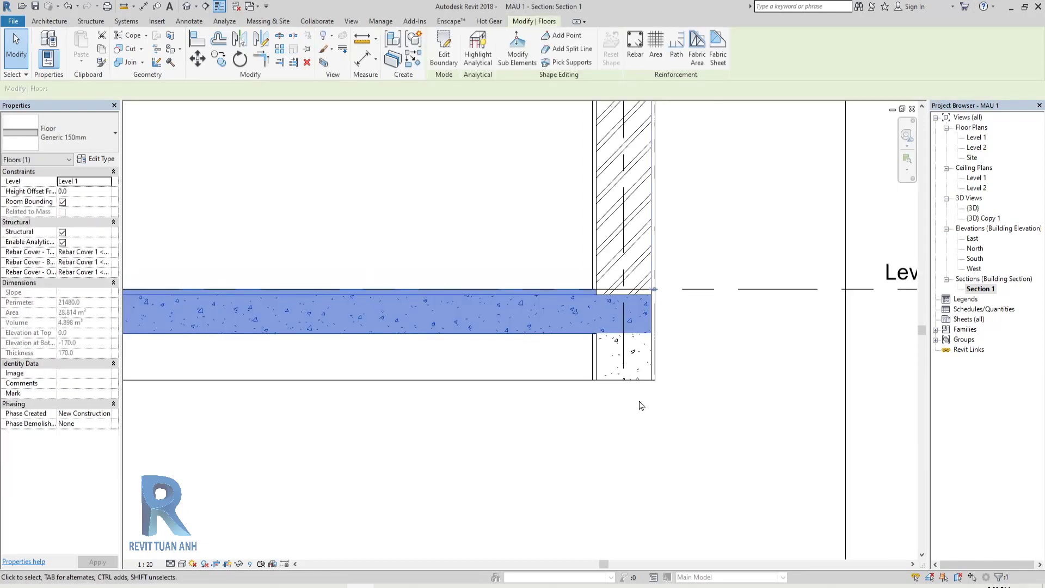
scroll(677, 324, up, 2)
scroll(653, 319, up, 1)
scroll(619, 316, up, 2)
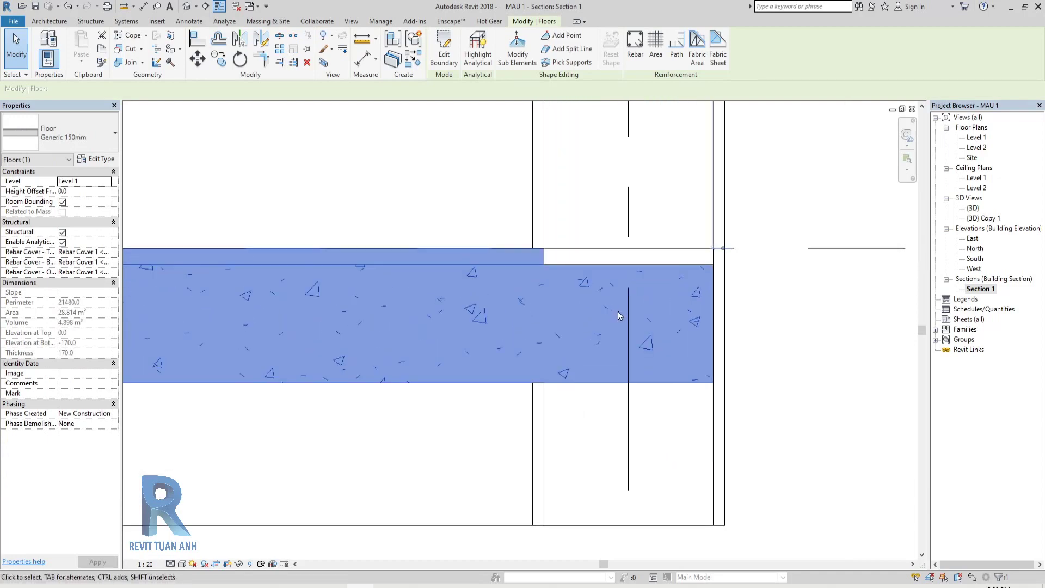
click(575, 525)
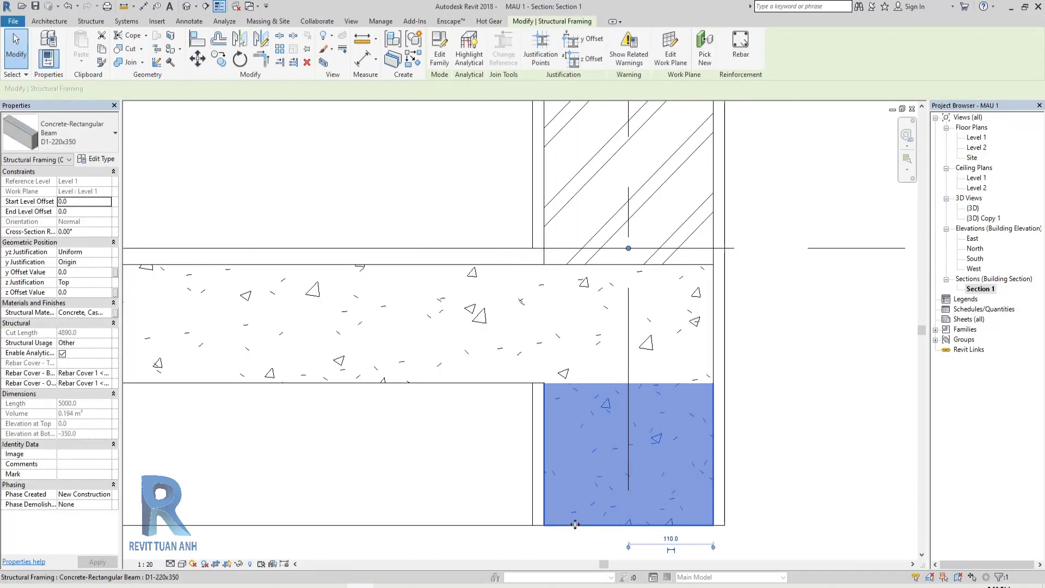
key(Escape)
scroll(589, 392, down, 3)
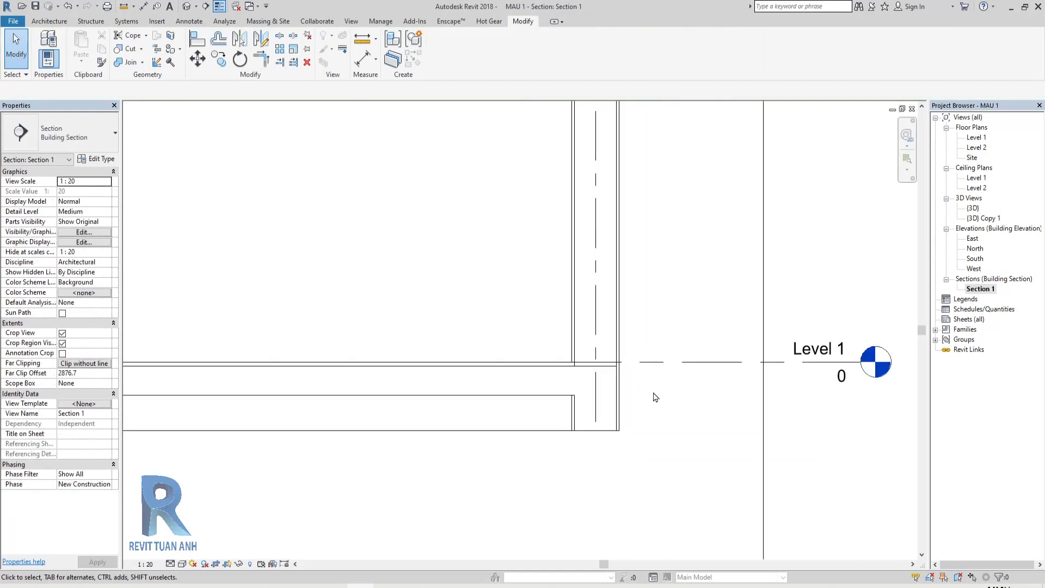
scroll(634, 390, down, 2)
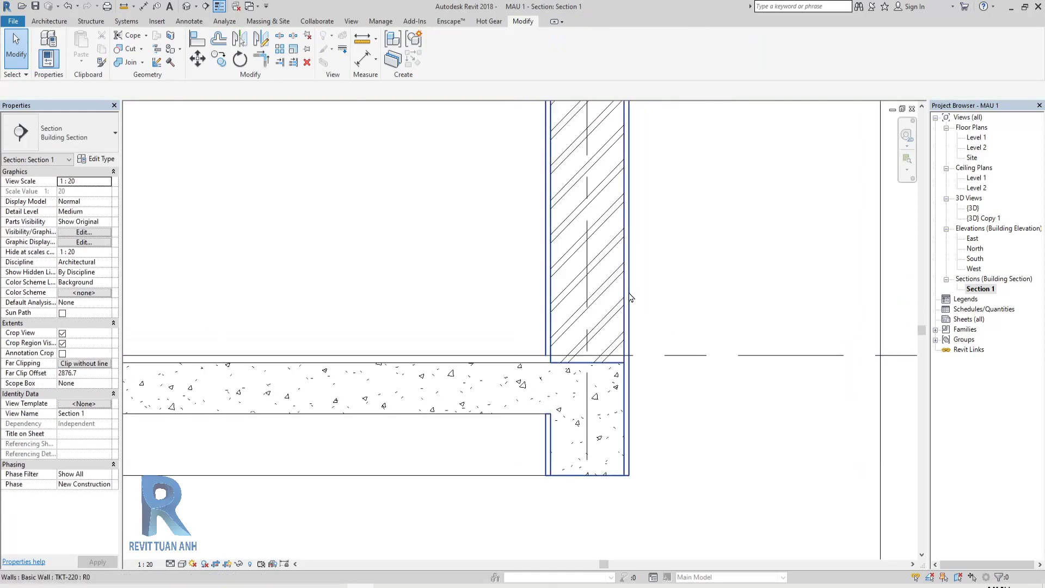
Step: Check the wall, slab and beam in the section, then pan the view left
click(629, 297)
scroll(660, 310, down, 2)
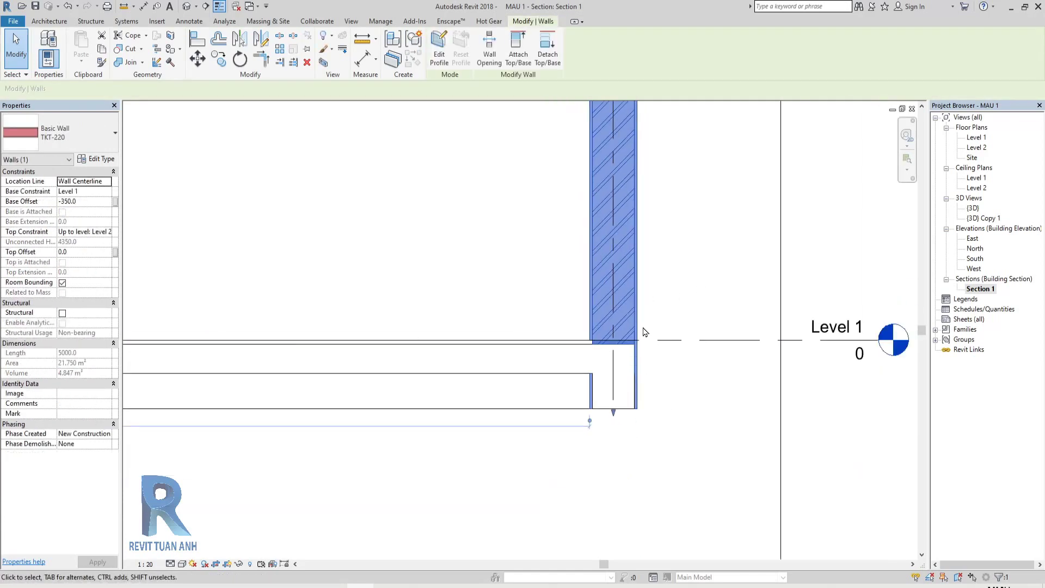
scroll(657, 406, up, 1)
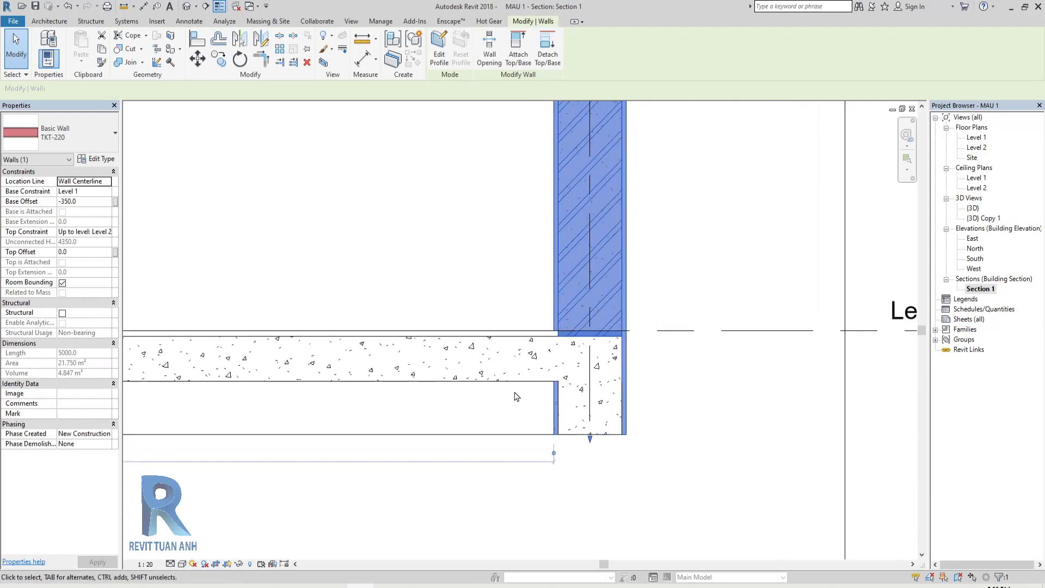
click(460, 387)
scroll(459, 387, up, 3)
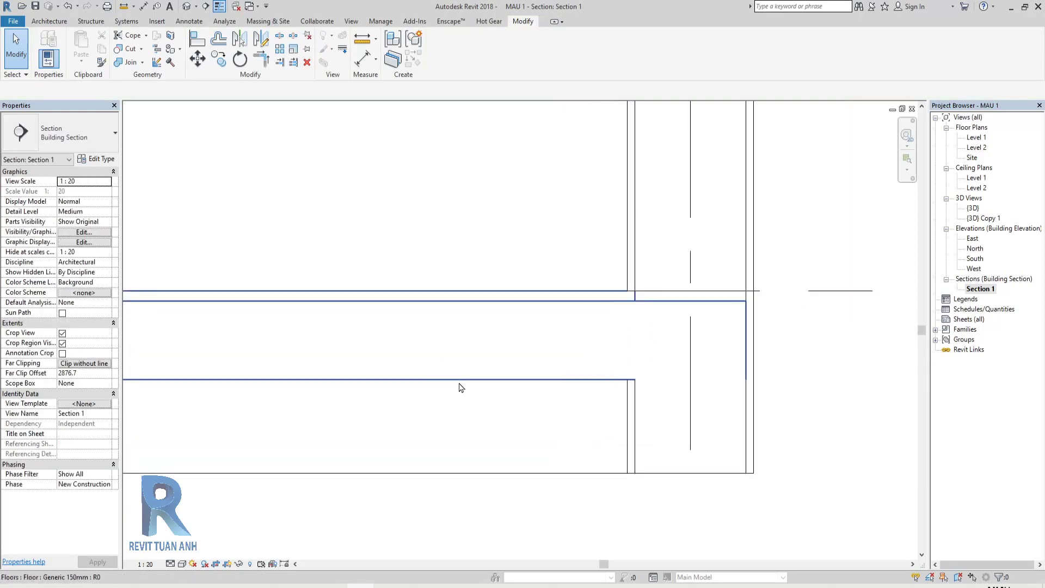
click(545, 371)
click(688, 473)
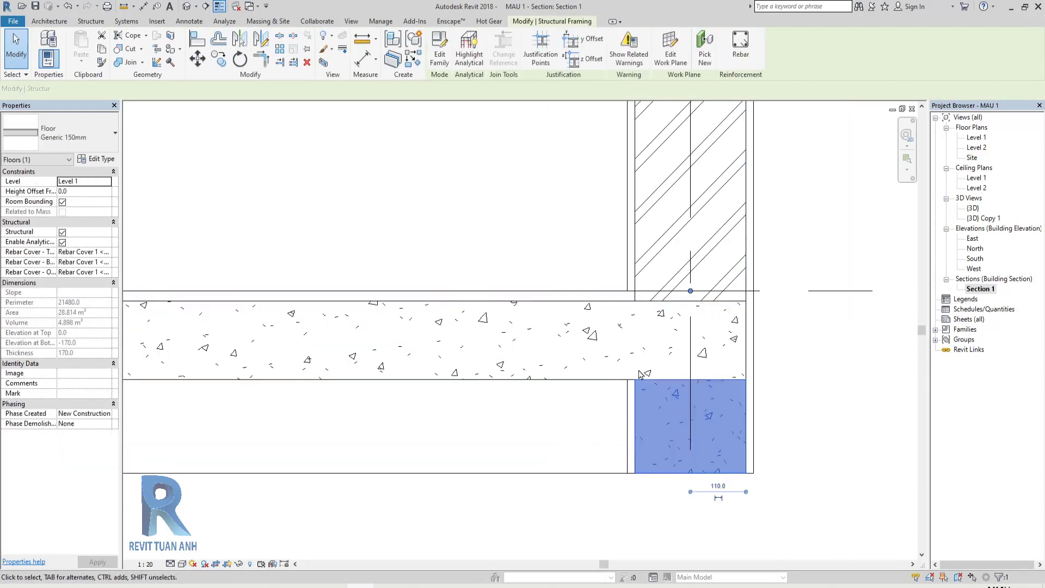
click(817, 385)
middle_drag(794, 409, 593, 389)
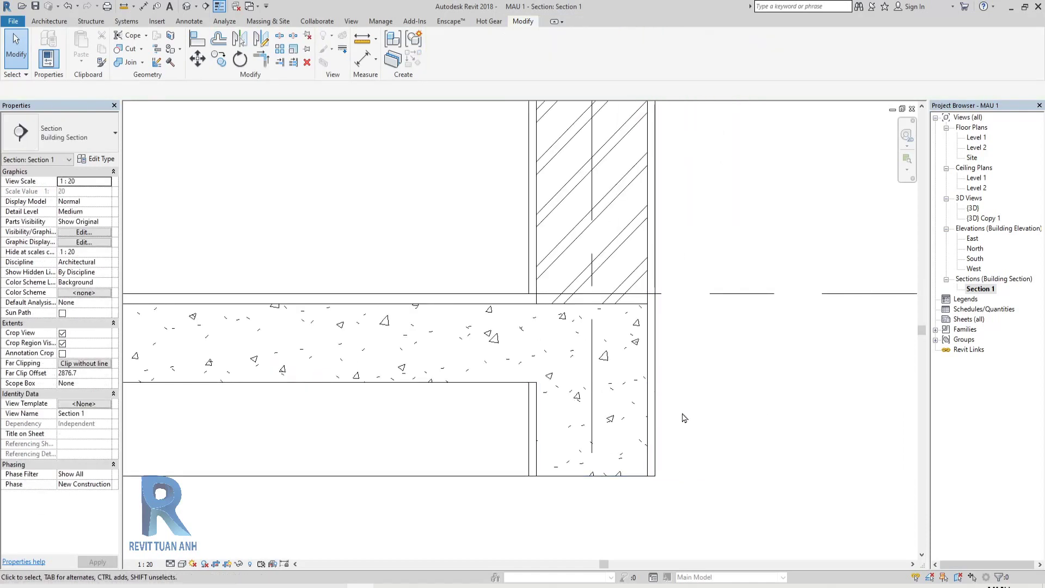
middle_drag(708, 447, 687, 435)
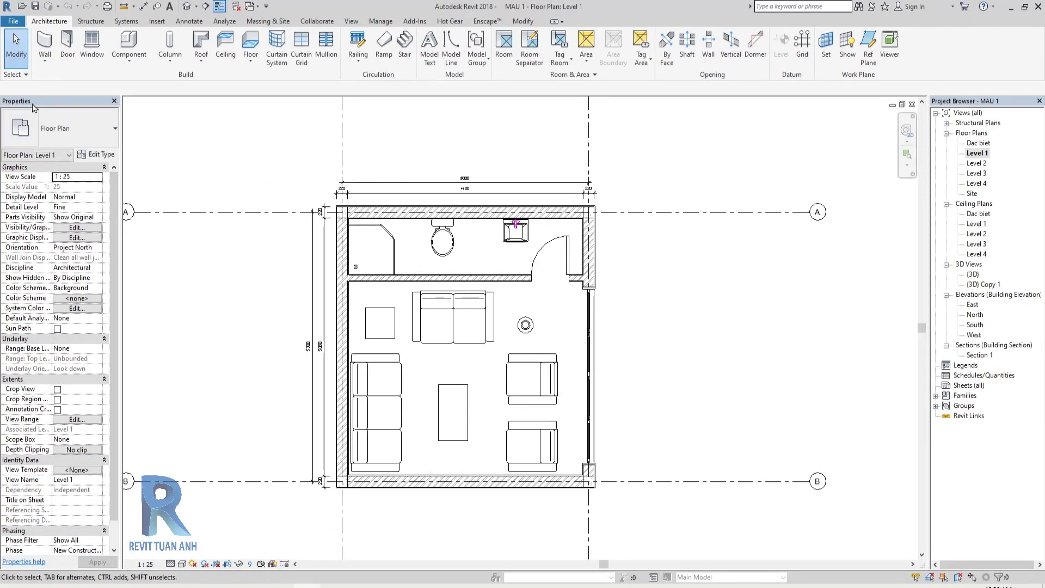
Step: Check the sofa group on the Level 1 plan, then open the Level 2 floor plan
mouse_move(574, 375)
middle_down()
mouse_move(576, 353)
mouse_move(600, 369)
middle_up()
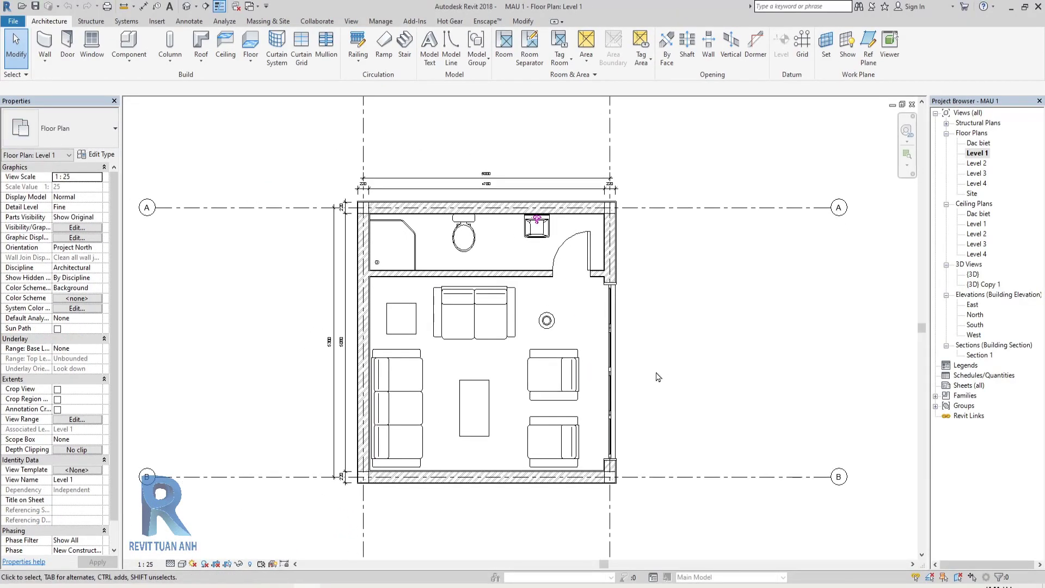
middle_drag(475, 328, 428, 321)
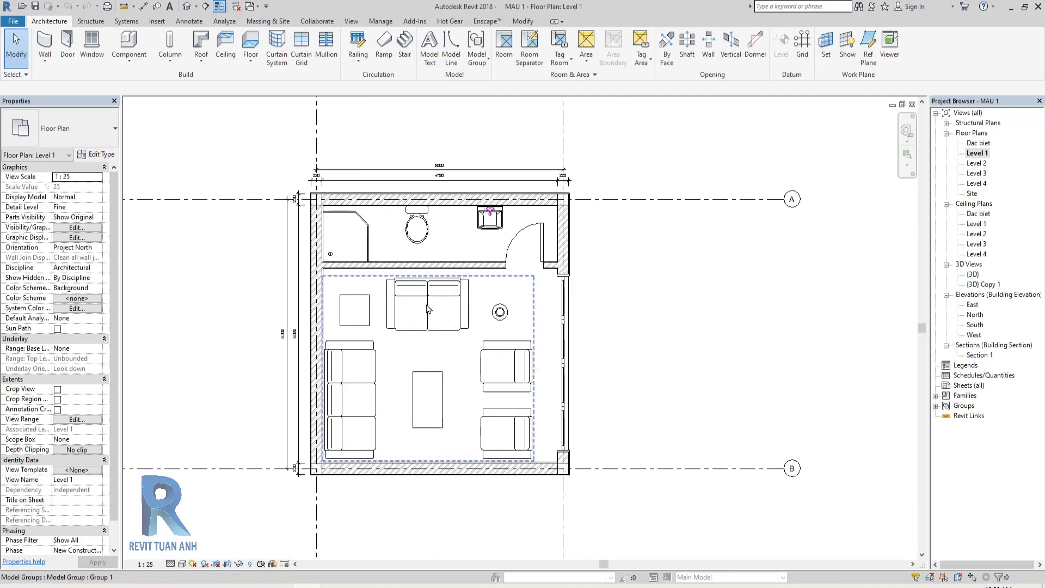
click(528, 280)
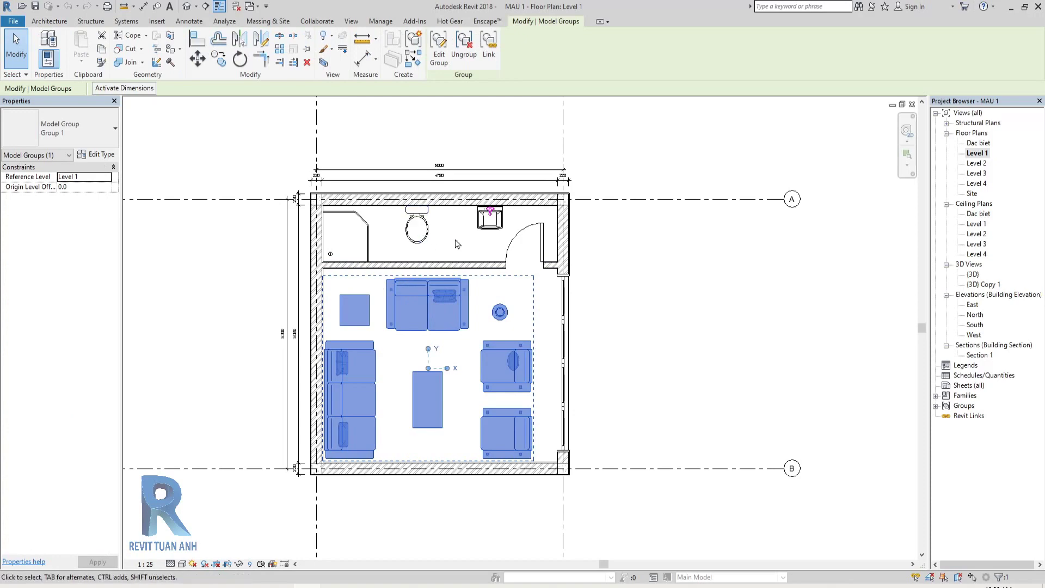
key(Escape)
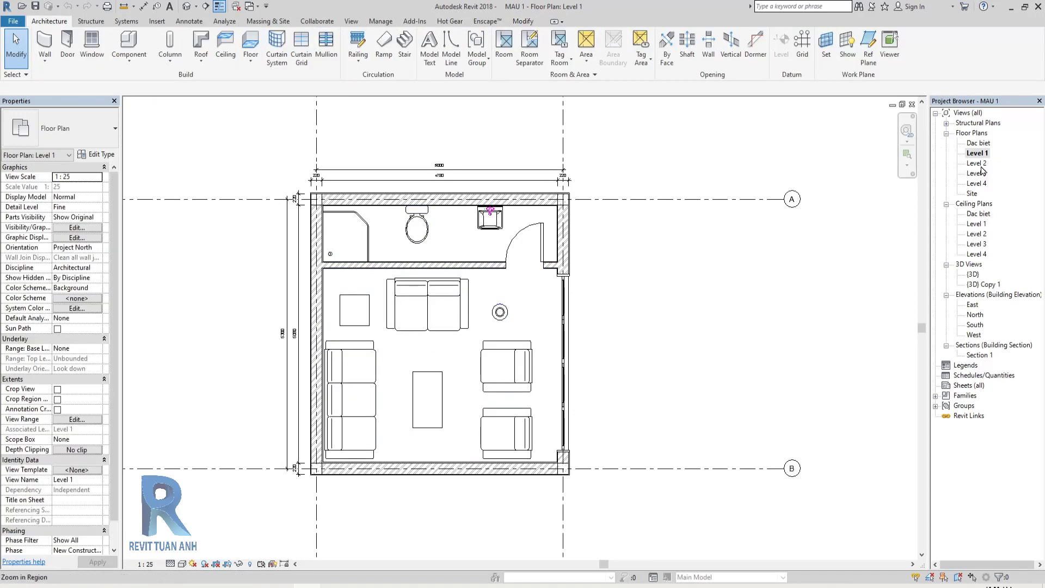
double_click(981, 165)
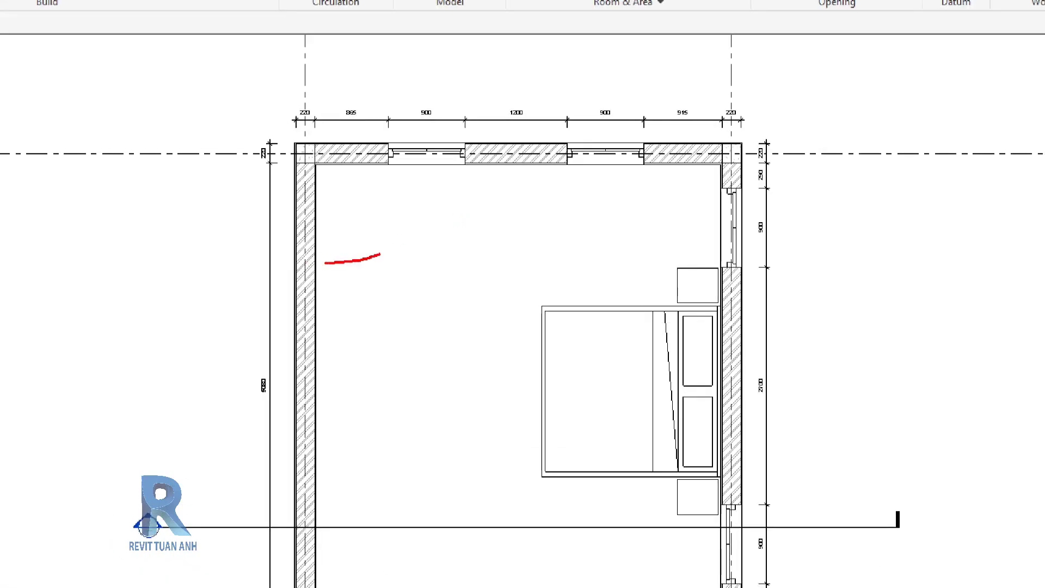
drag(380, 254, 571, 254)
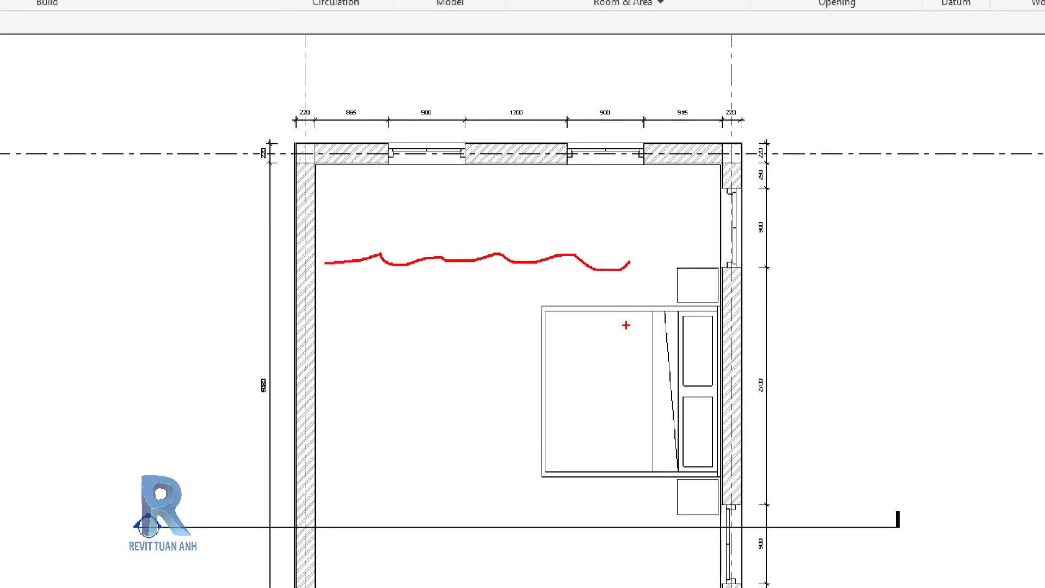
mouse_move(508, 216)
mouse_down()
mouse_move(596, 322)
mouse_move(618, 292)
mouse_up()
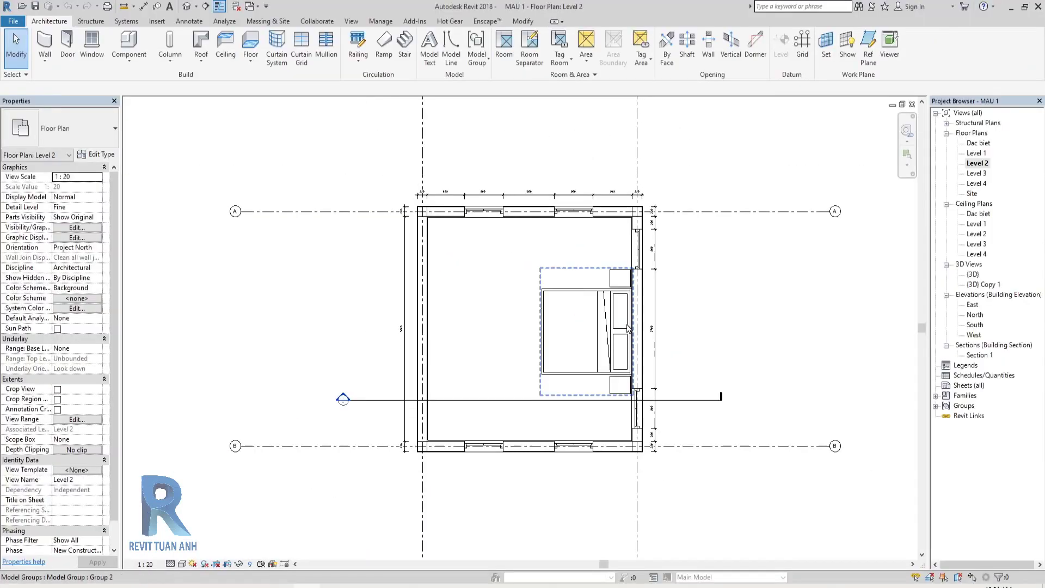
middle_drag(596, 302, 573, 287)
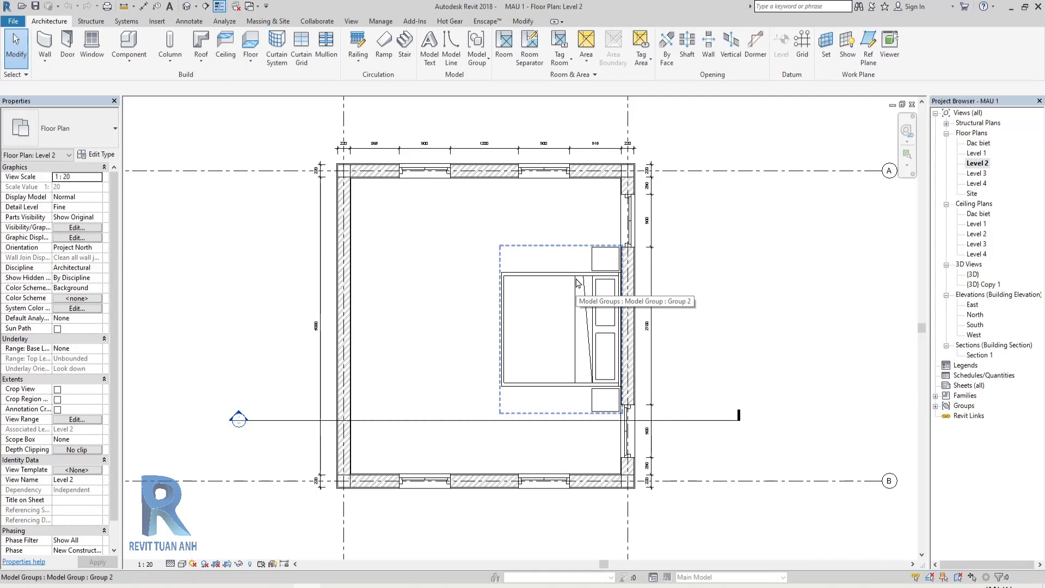
middle_drag(663, 311, 660, 304)
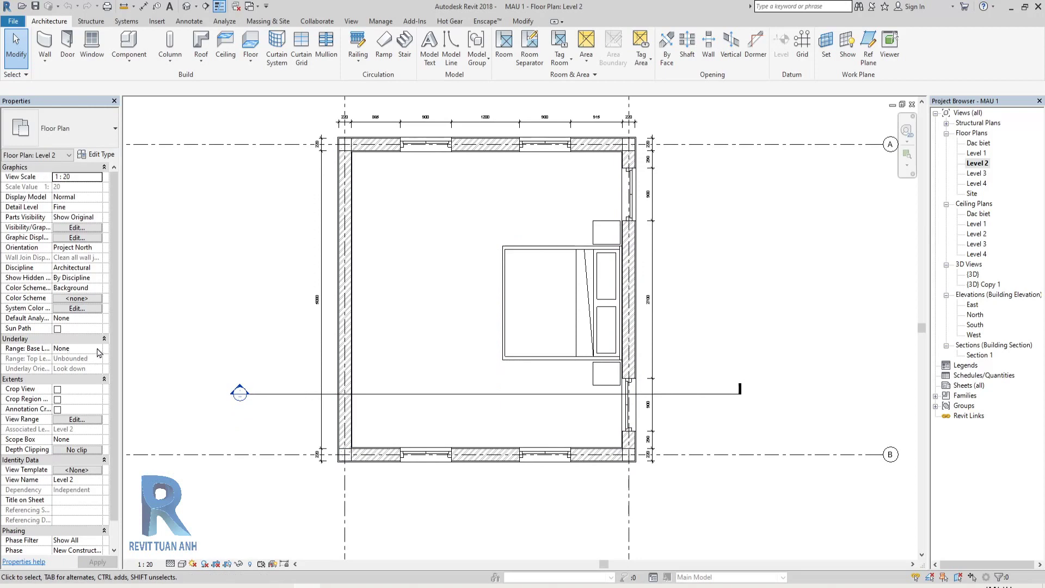
middle_drag(599, 302, 598, 313)
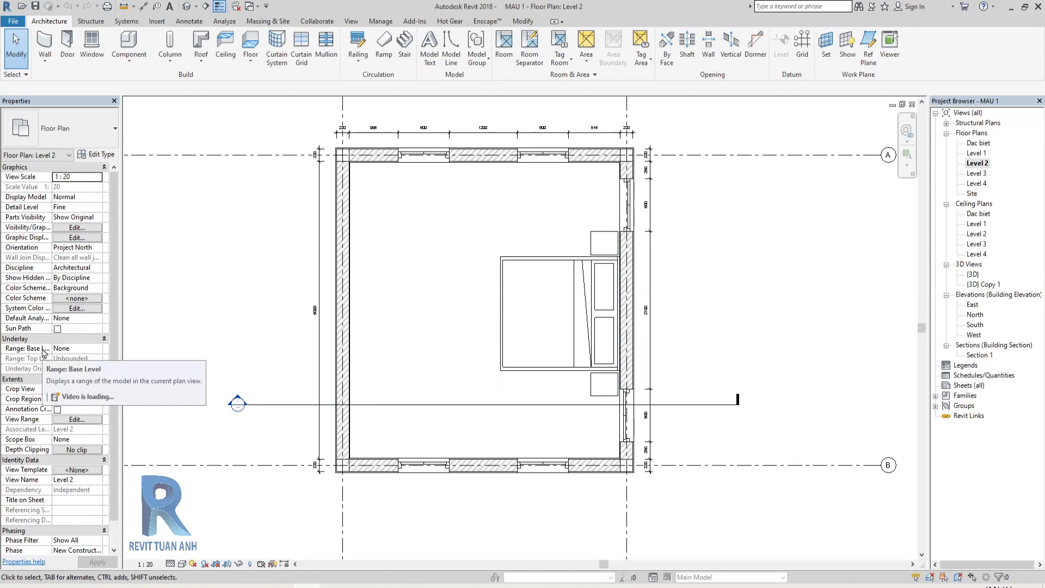
mouse_move(28, 348)
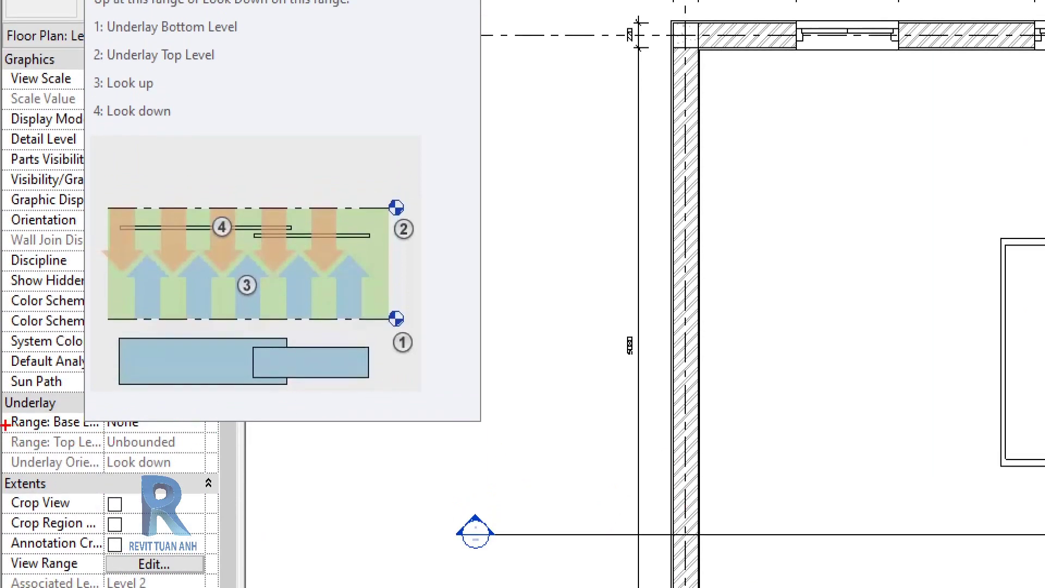
drag(6, 425, 64, 430)
drag(410, 205, 430, 206)
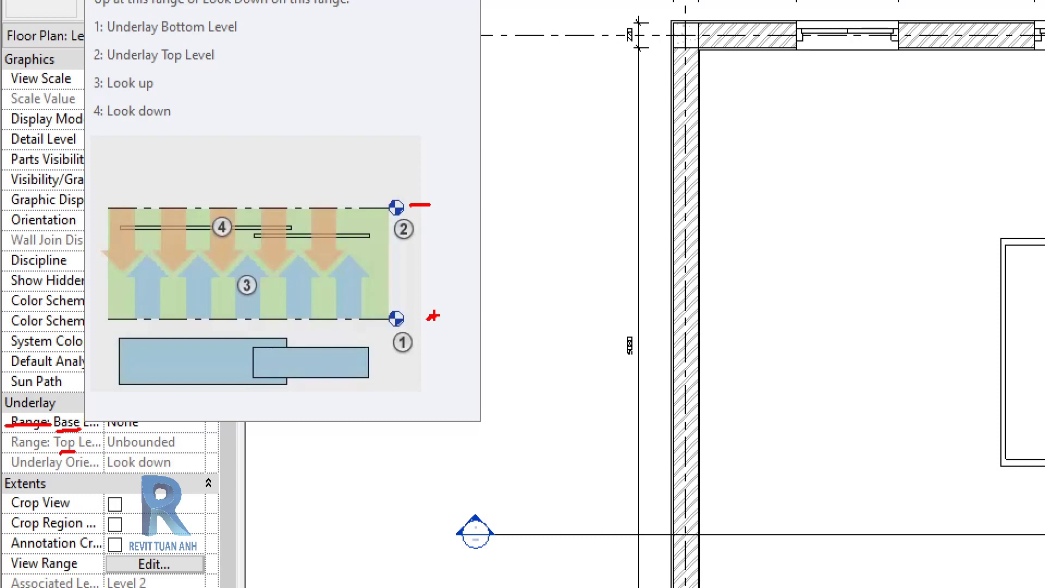
drag(428, 319, 466, 320)
drag(410, 207, 441, 207)
mouse_move(469, 289)
mouse_down()
mouse_move(463, 321)
mouse_move(487, 311)
mouse_up()
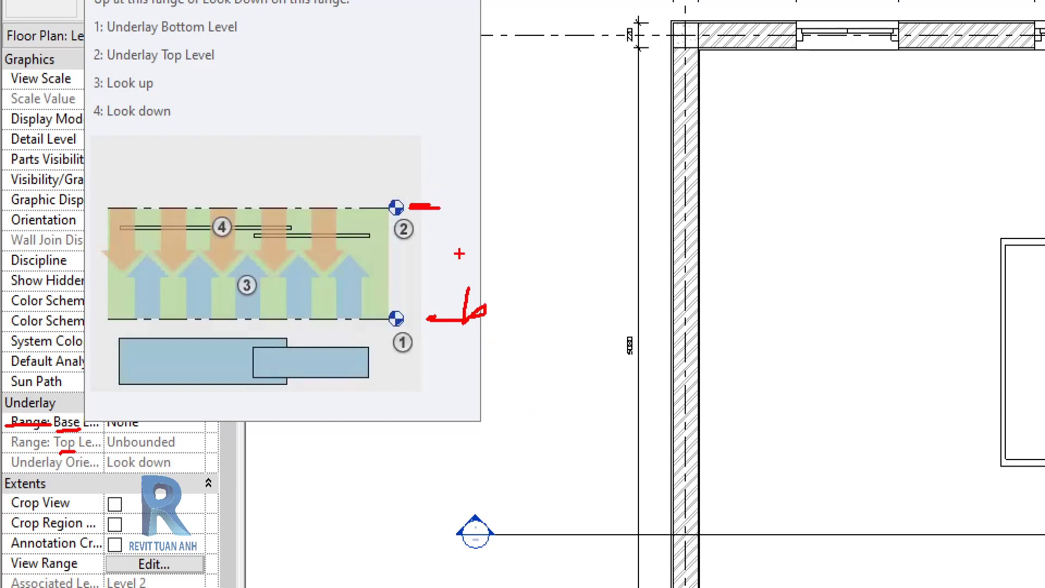
mouse_move(457, 172)
mouse_down()
mouse_move(458, 207)
mouse_move(466, 172)
mouse_up()
mouse_move(422, 324)
mouse_down()
mouse_move(462, 323)
mouse_move(419, 321)
mouse_up()
drag(414, 205, 444, 205)
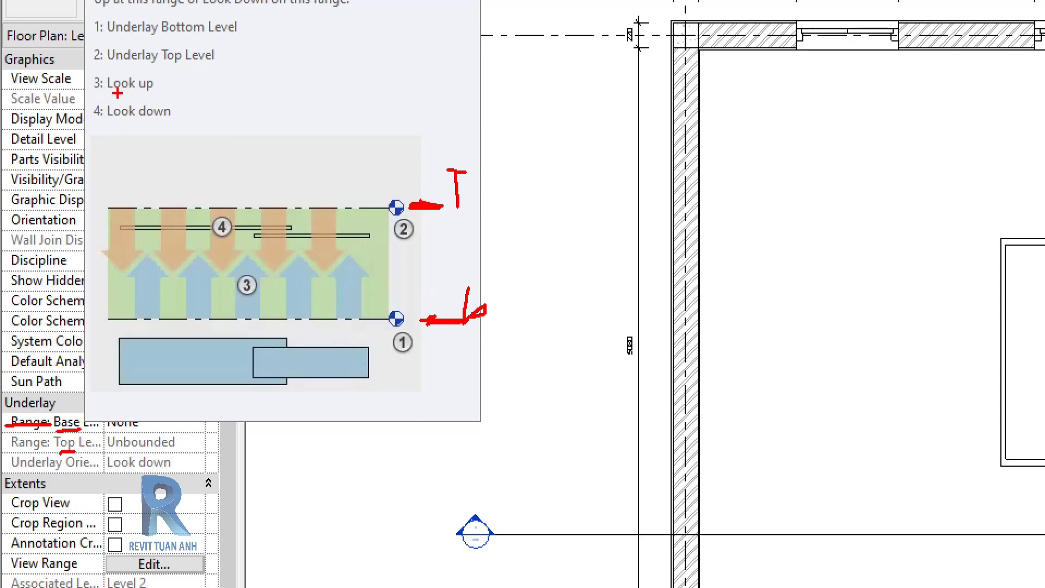
drag(112, 92, 188, 87)
drag(297, 266, 300, 322)
drag(298, 254, 315, 281)
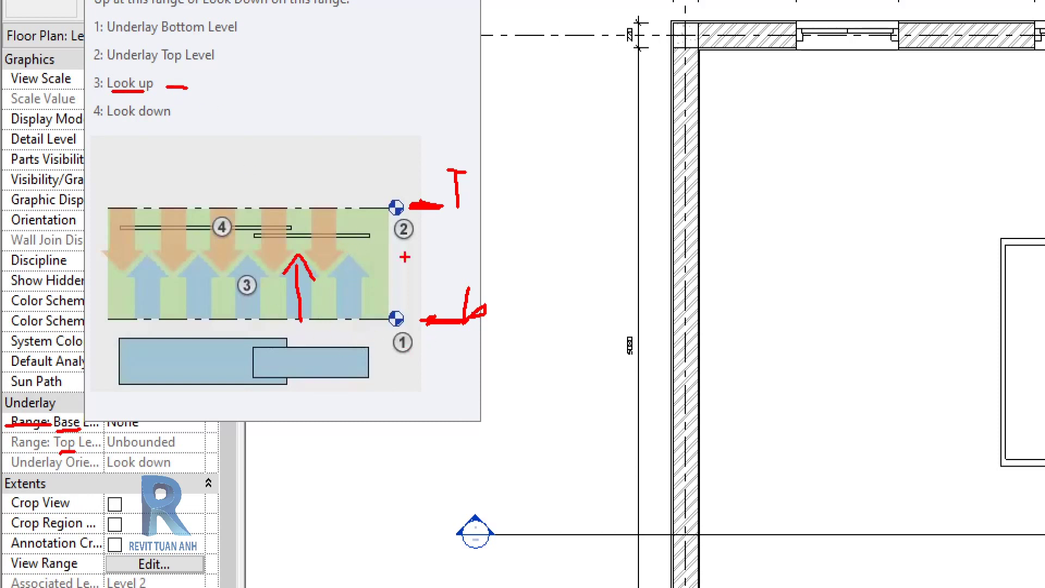
drag(363, 235, 363, 349)
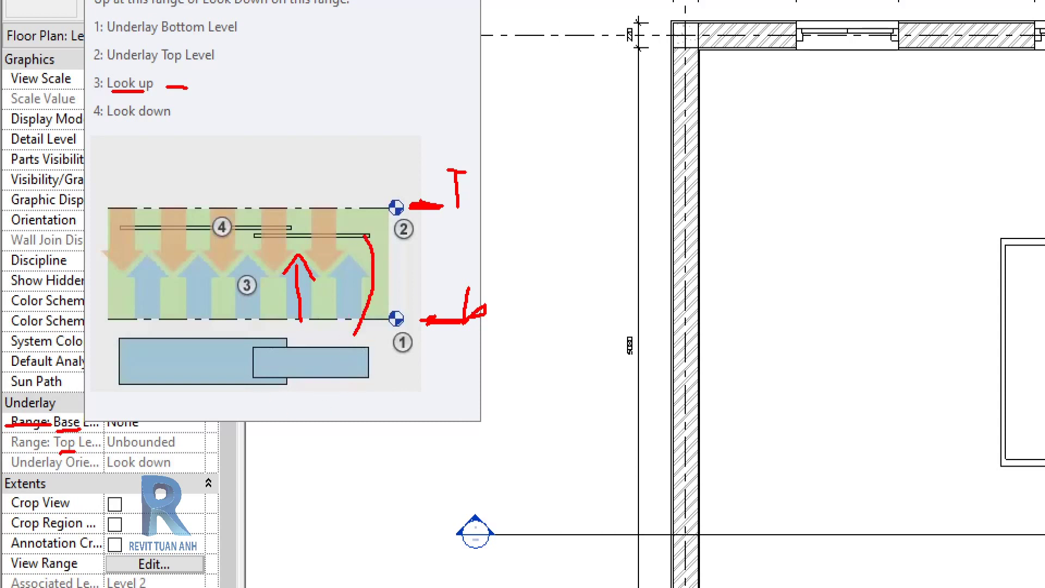
click(320, 235)
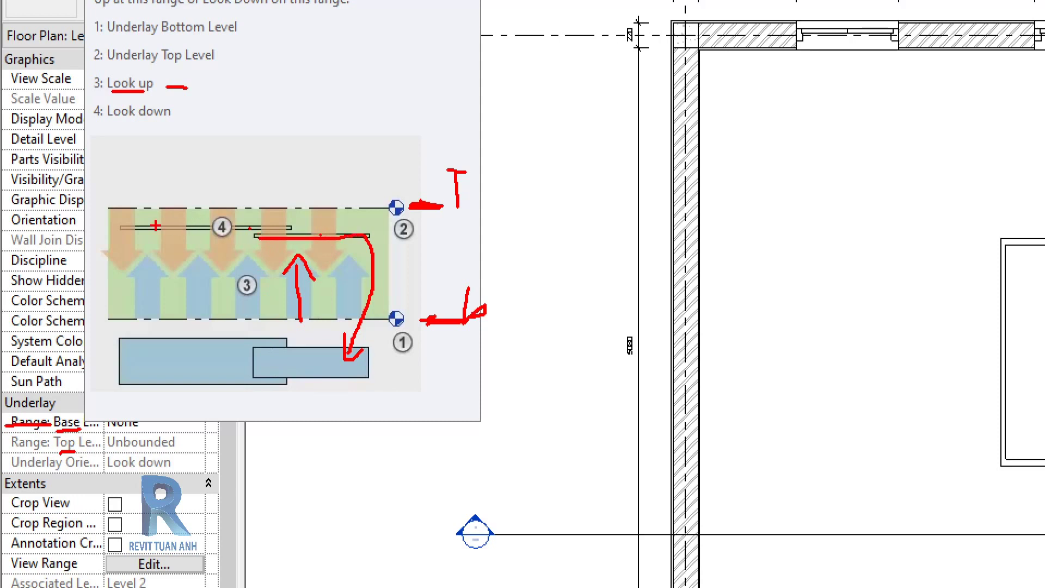
drag(129, 225, 277, 224)
drag(278, 290, 286, 340)
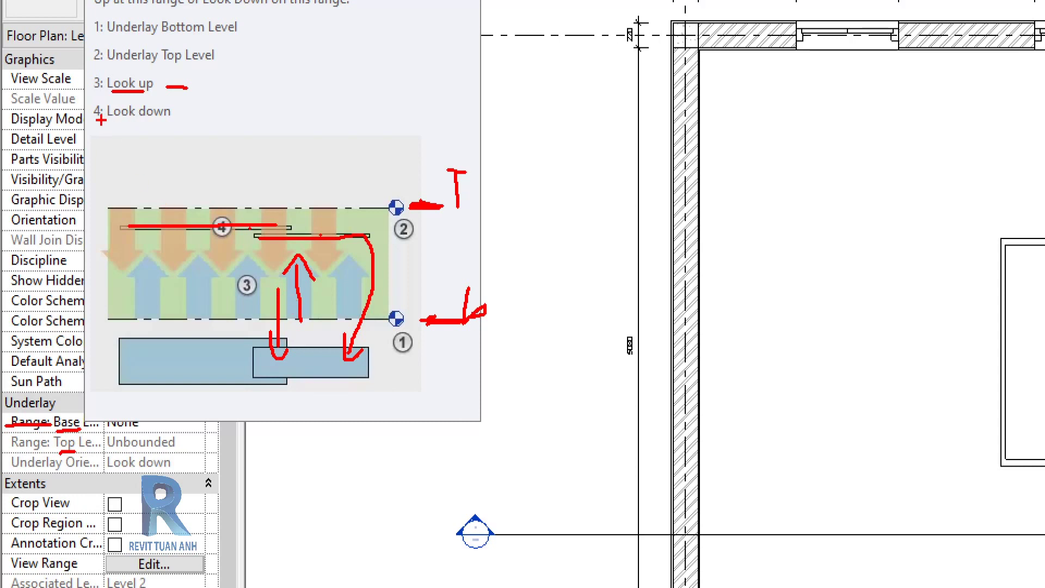
drag(104, 120, 173, 120)
mouse_move(114, 209)
mouse_down()
mouse_move(117, 237)
mouse_move(124, 231)
mouse_up()
drag(216, 215, 234, 215)
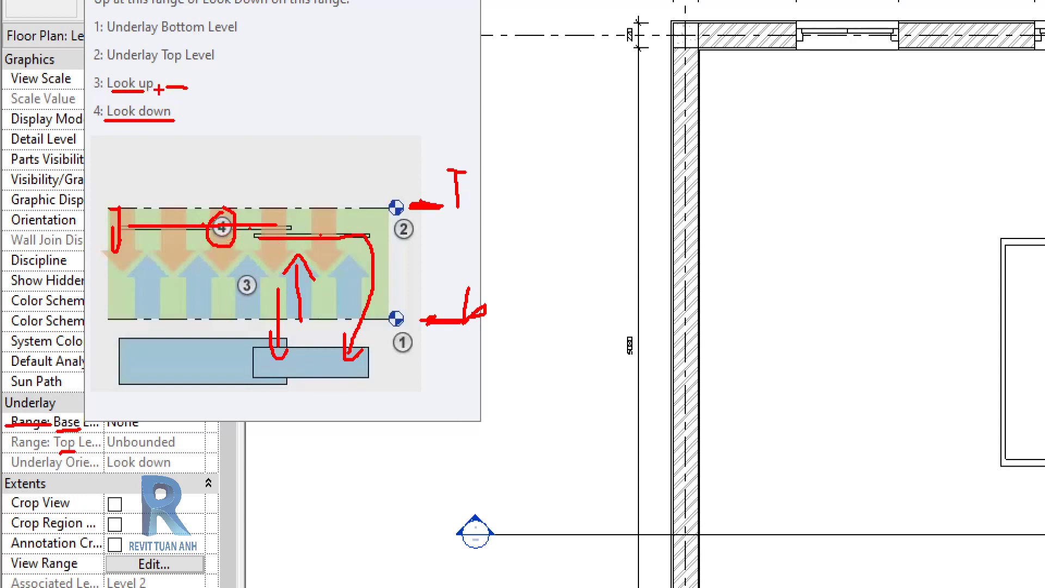
drag(170, 88, 206, 88)
drag(189, 261, 189, 318)
drag(178, 279, 203, 280)
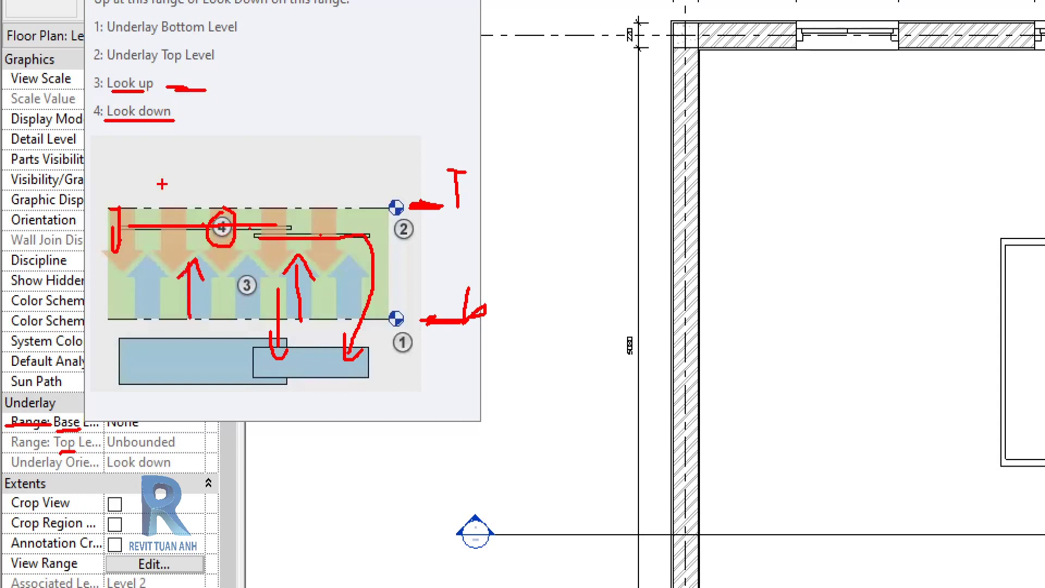
mouse_move(161, 209)
mouse_down()
mouse_move(164, 305)
mouse_move(173, 301)
mouse_up()
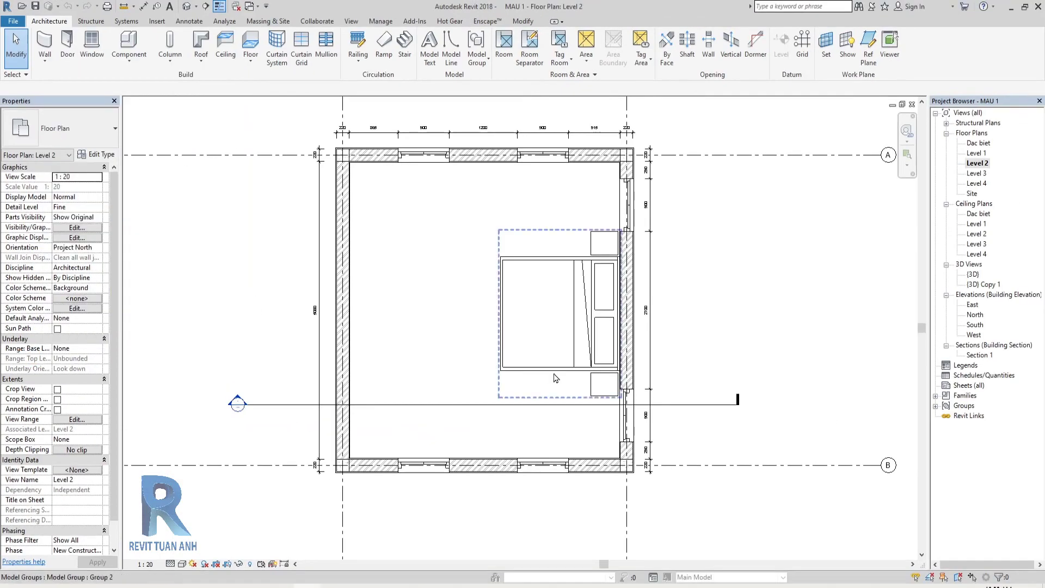
Step: Set the Level 2 plan's underlay range to base Level 1 and top Level 2
scroll(737, 329, down, 2)
scroll(669, 288, down, 1)
scroll(431, 286, up, 2)
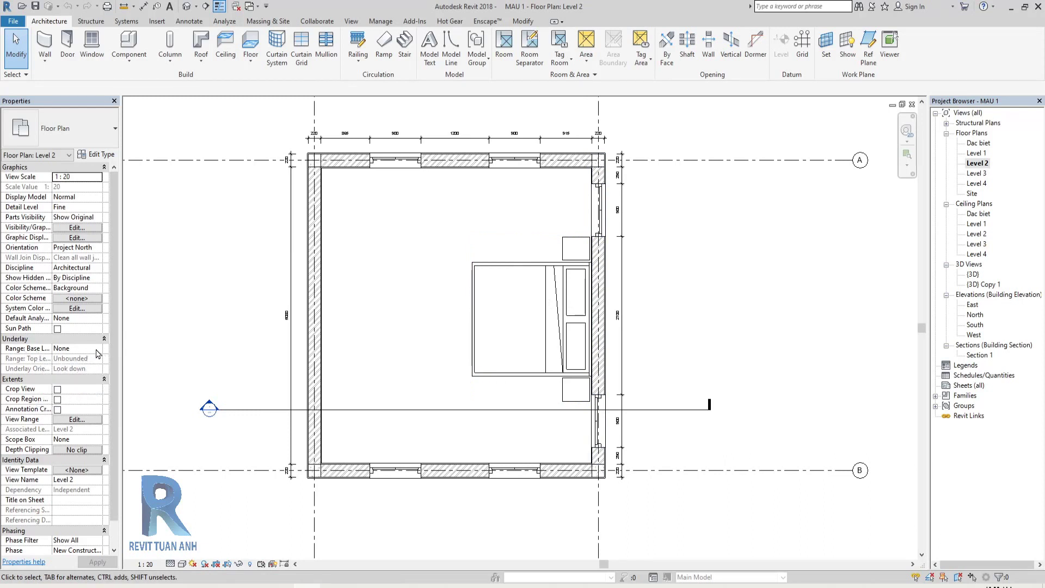
click(98, 350)
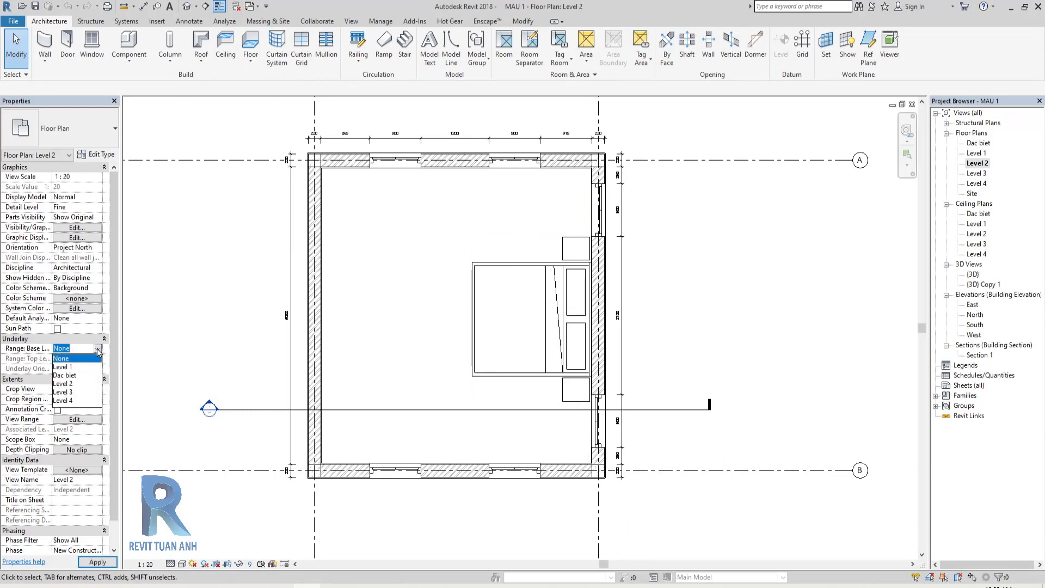
click(70, 369)
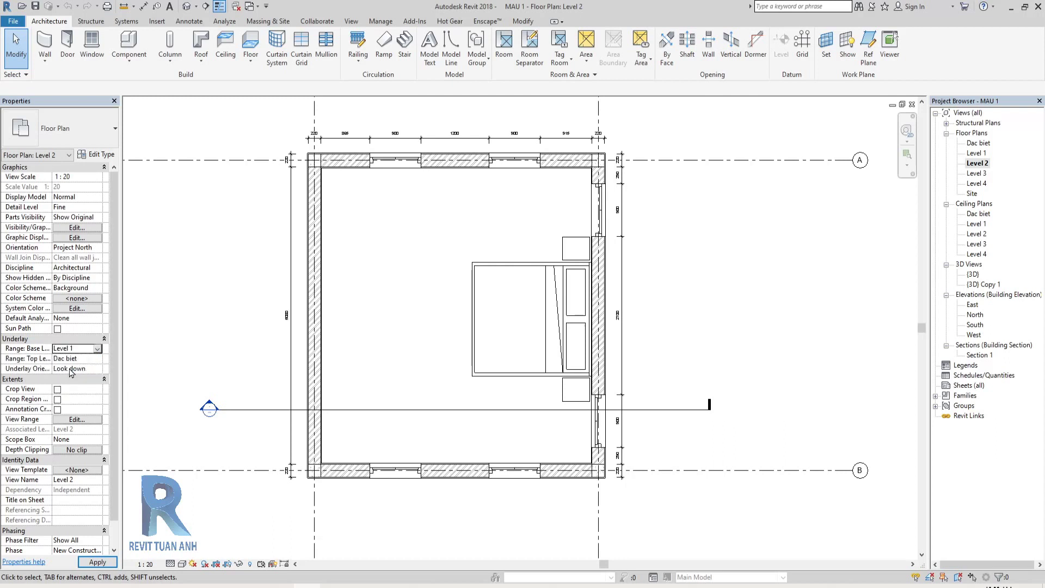
click(99, 359)
click(77, 386)
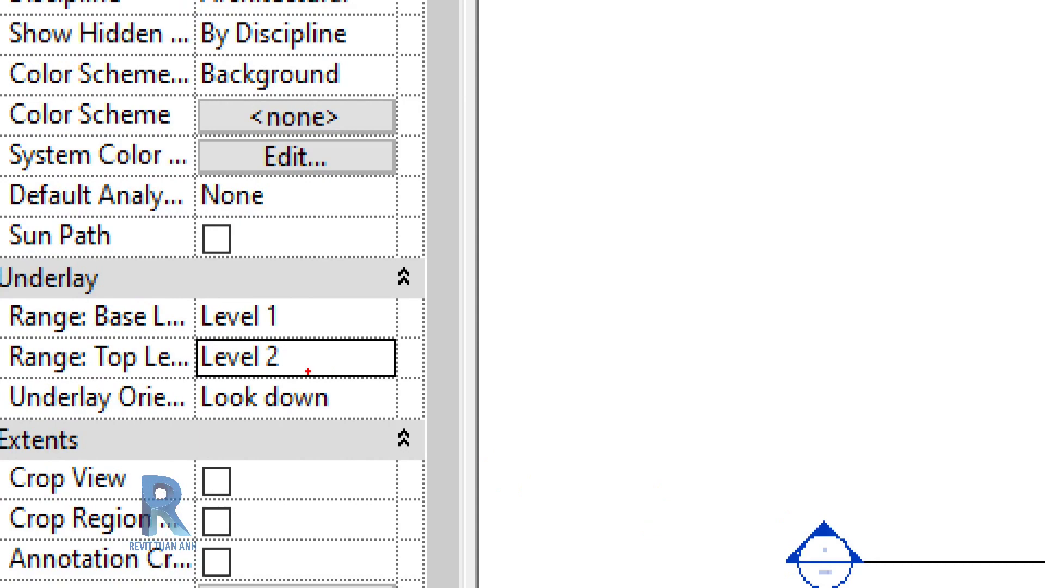
drag(296, 370, 328, 365)
drag(295, 319, 332, 319)
drag(305, 423, 330, 422)
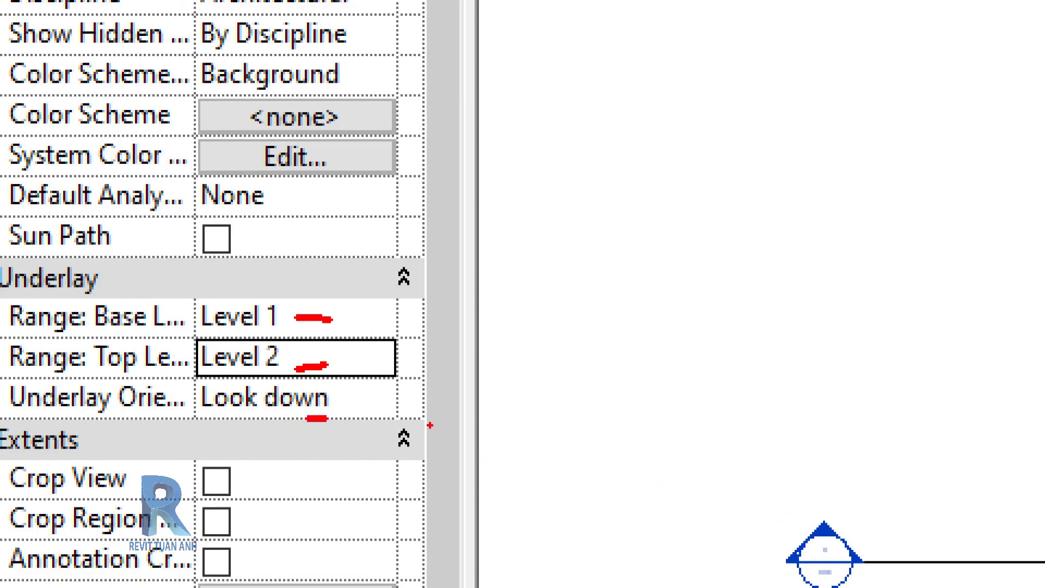
mouse_move(430, 424)
mouse_down()
mouse_move(431, 333)
mouse_move(460, 351)
mouse_up()
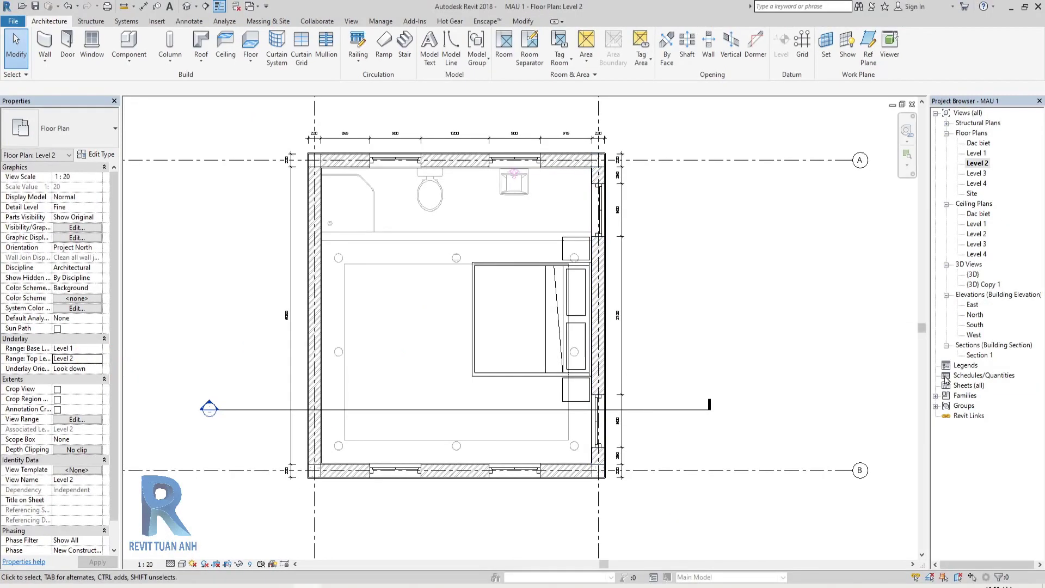
Step: Mark up the Level 1, Level 2 and Dac biet lines in Section 1, then return to Level 2
double_click(980, 355)
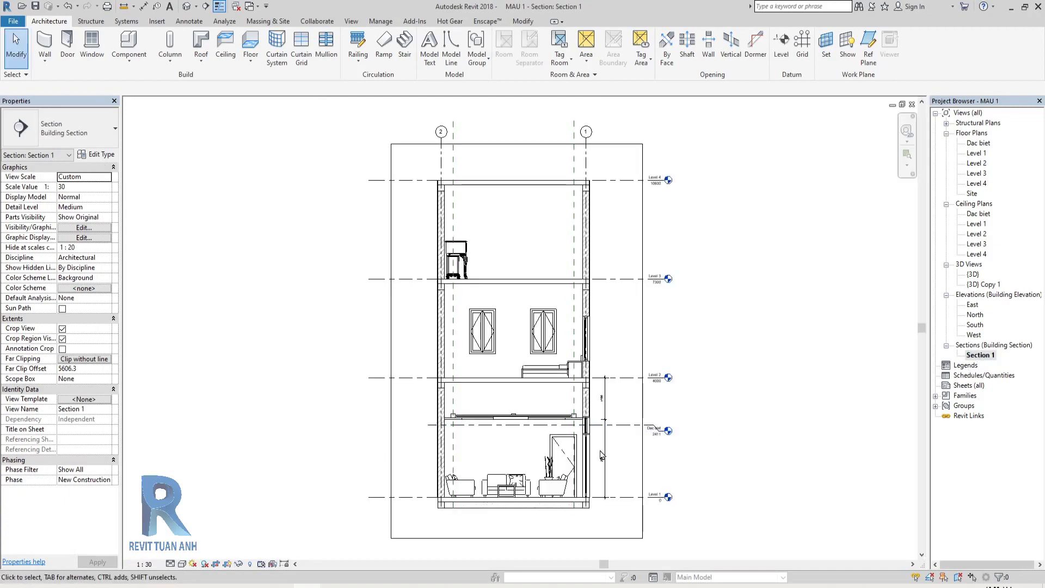
scroll(607, 480, up, 4)
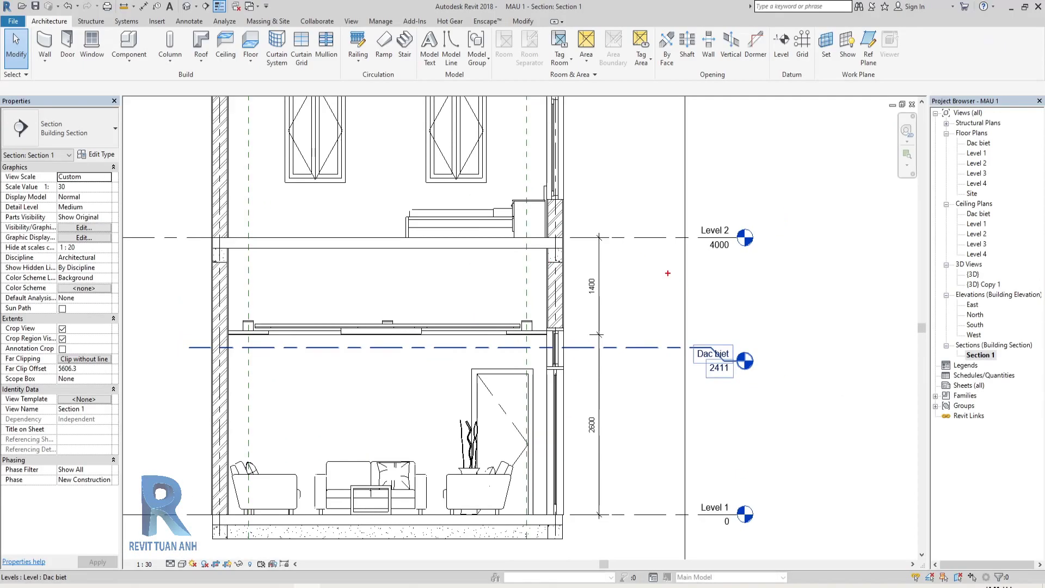
drag(615, 238, 748, 238)
mouse_move(650, 221)
mouse_down()
mouse_move(650, 193)
mouse_move(678, 194)
mouse_up()
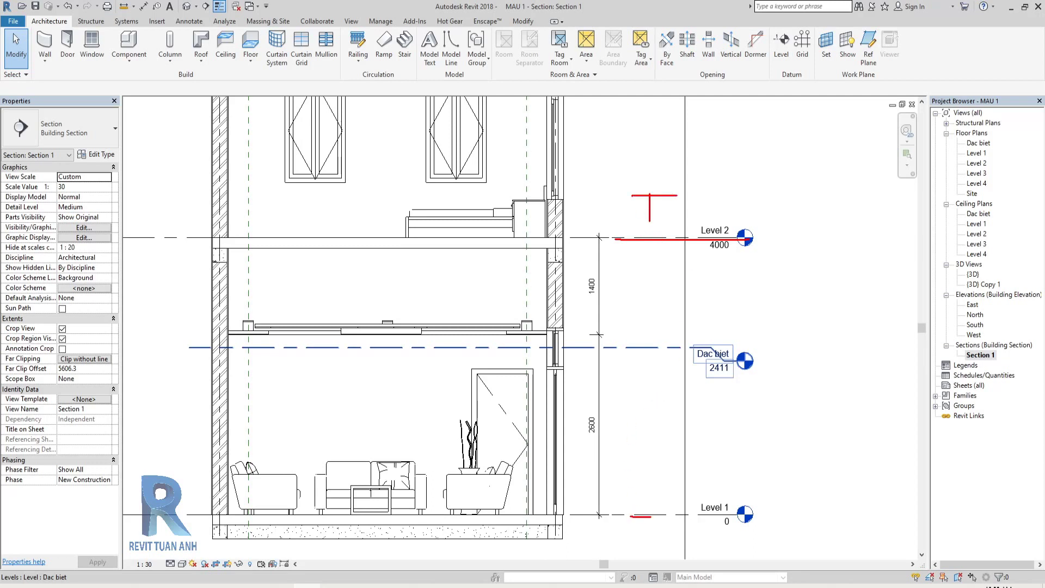
drag(652, 517, 729, 520)
mouse_move(632, 243)
mouse_down()
mouse_move(632, 329)
mouse_move(653, 301)
mouse_up()
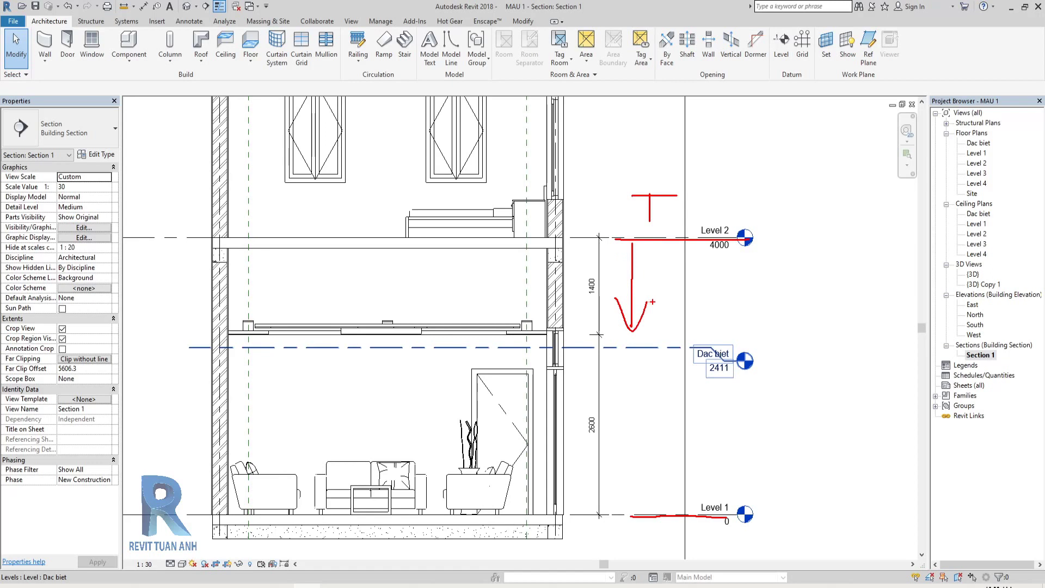
mouse_move(635, 247)
mouse_down()
mouse_move(641, 328)
mouse_move(615, 299)
mouse_up()
drag(232, 330, 525, 330)
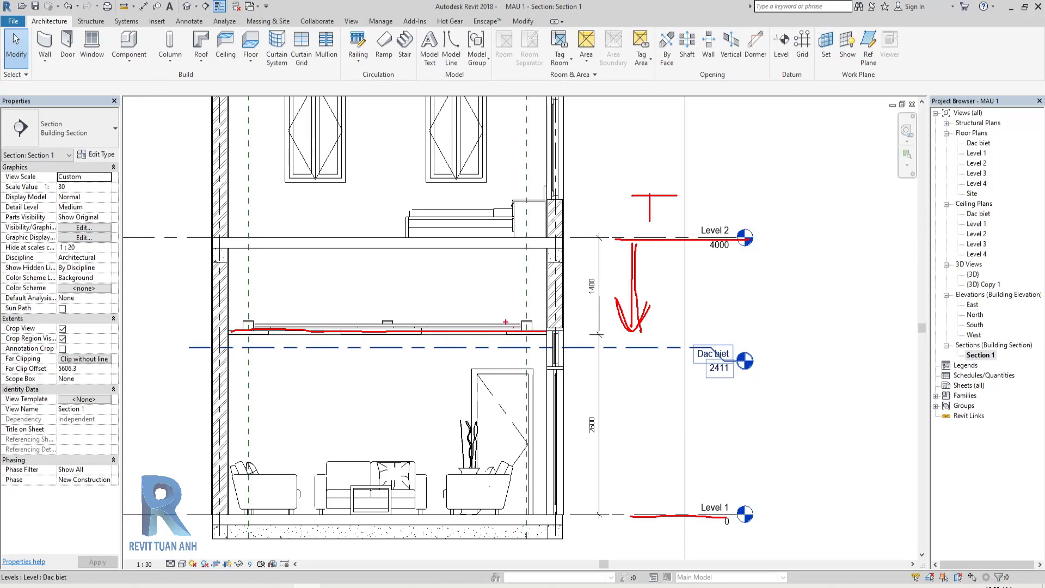
double_click(977, 163)
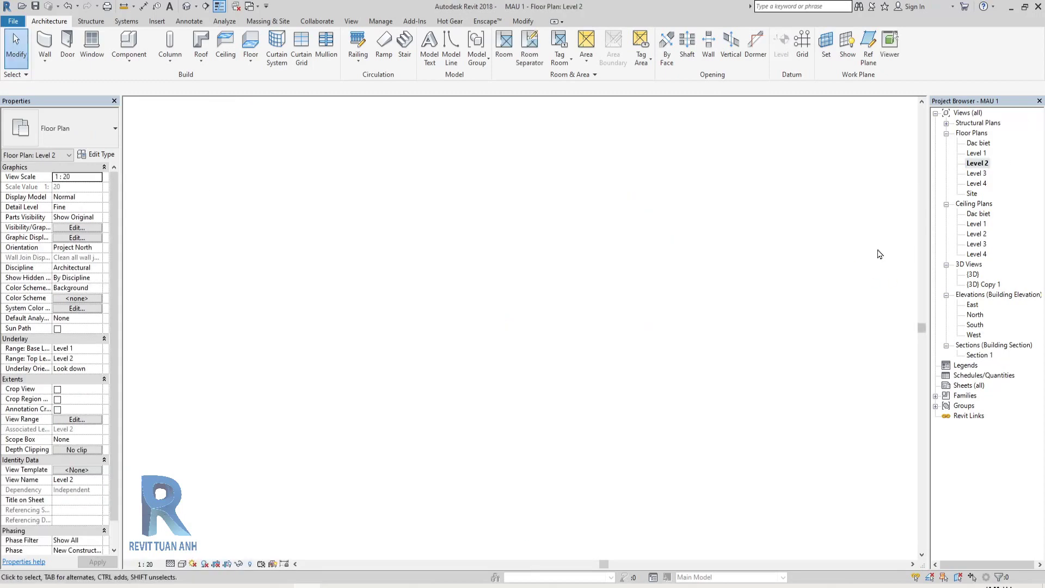
scroll(488, 313, up, 2)
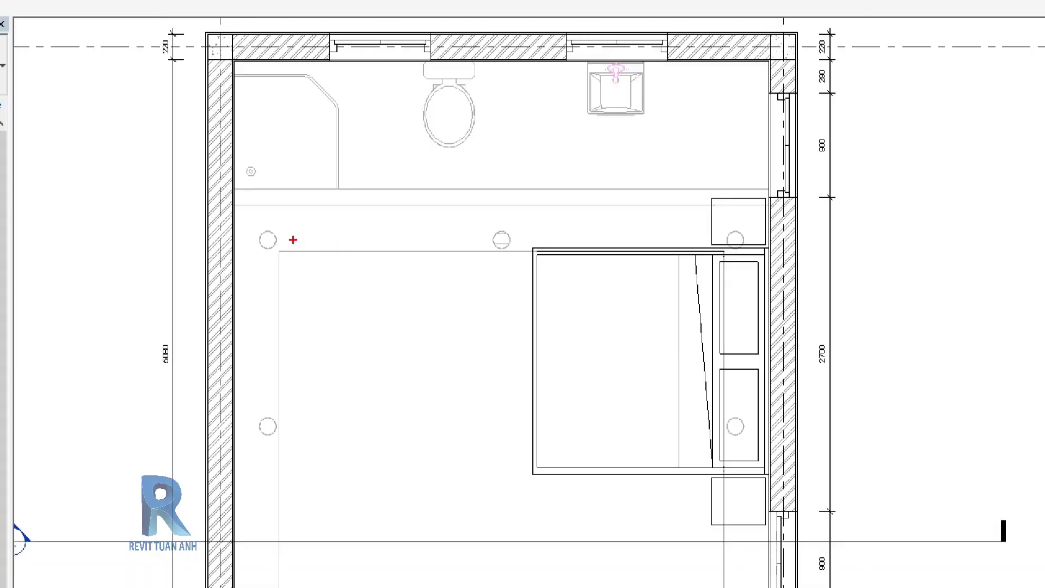
drag(288, 238, 316, 238)
drag(482, 230, 497, 242)
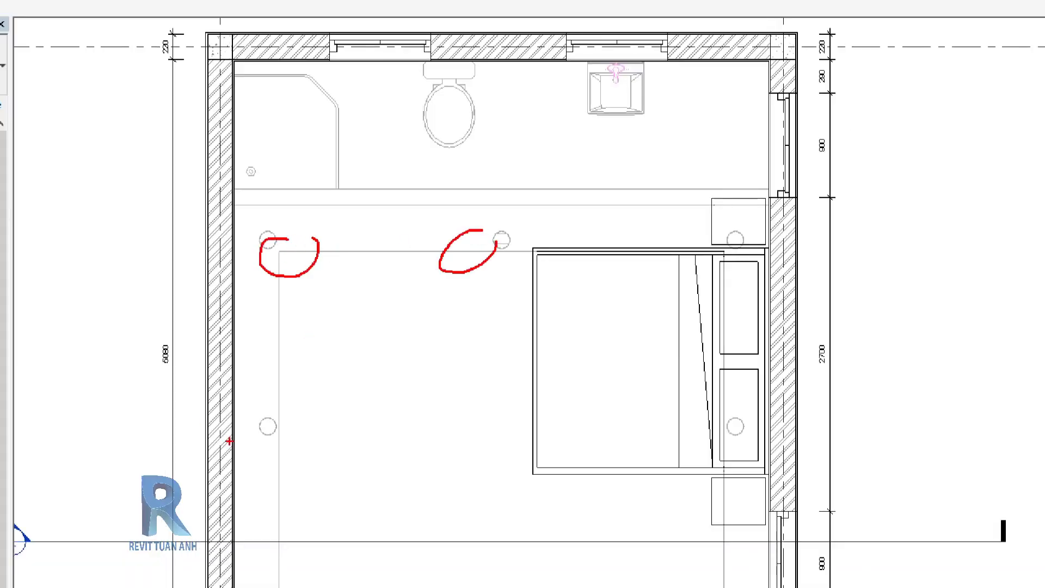
drag(278, 428, 292, 454)
drag(294, 520, 296, 511)
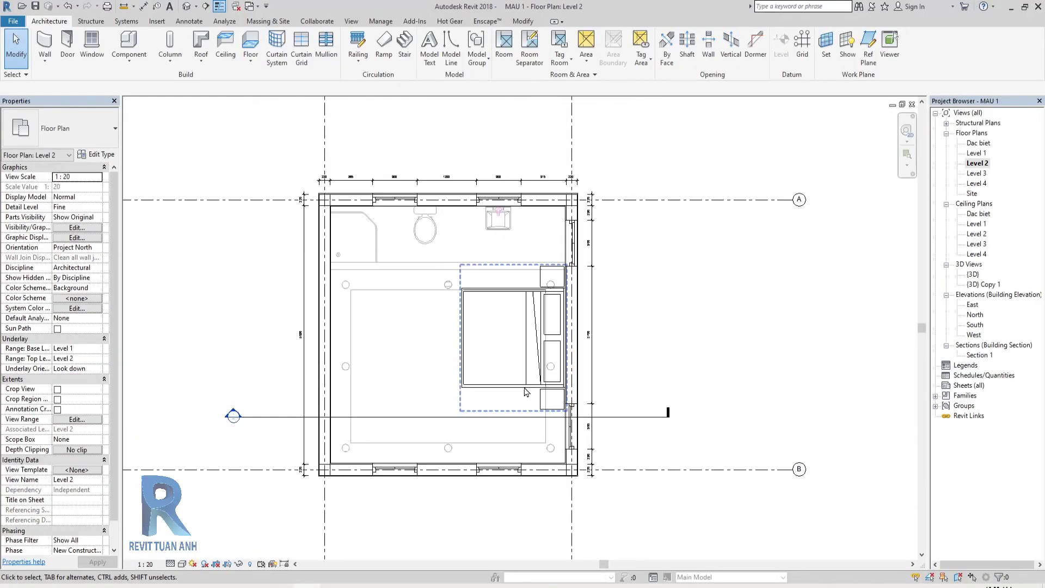
scroll(445, 335, up, 5)
middle_drag(413, 305, 443, 334)
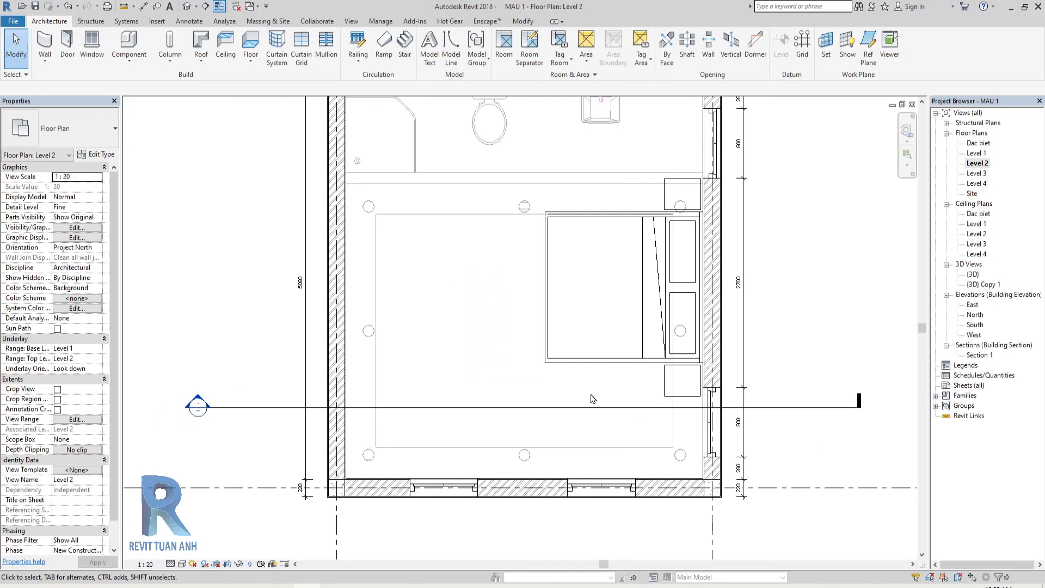
double_click(977, 357)
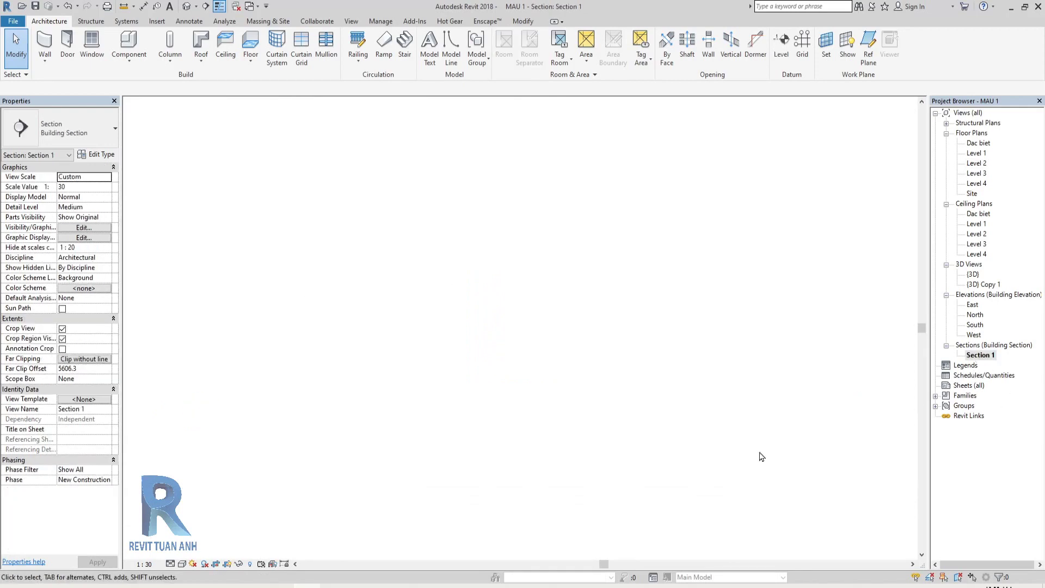
middle_drag(626, 409, 654, 384)
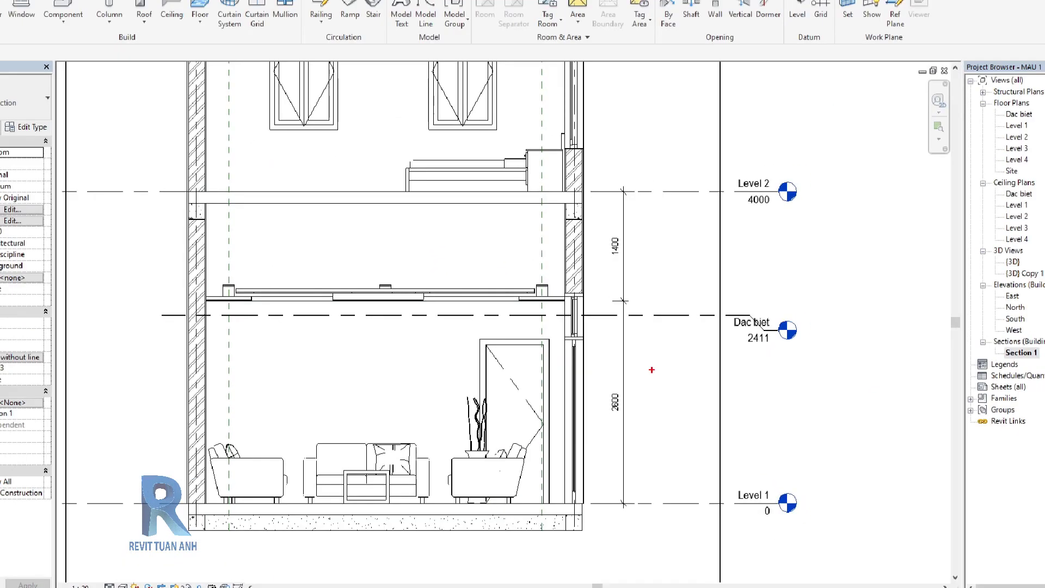
drag(652, 318, 747, 303)
mouse_move(851, 308)
mouse_down()
mouse_move(849, 351)
mouse_move(874, 312)
mouse_move(894, 375)
mouse_up()
drag(896, 332, 893, 357)
drag(725, 479, 825, 534)
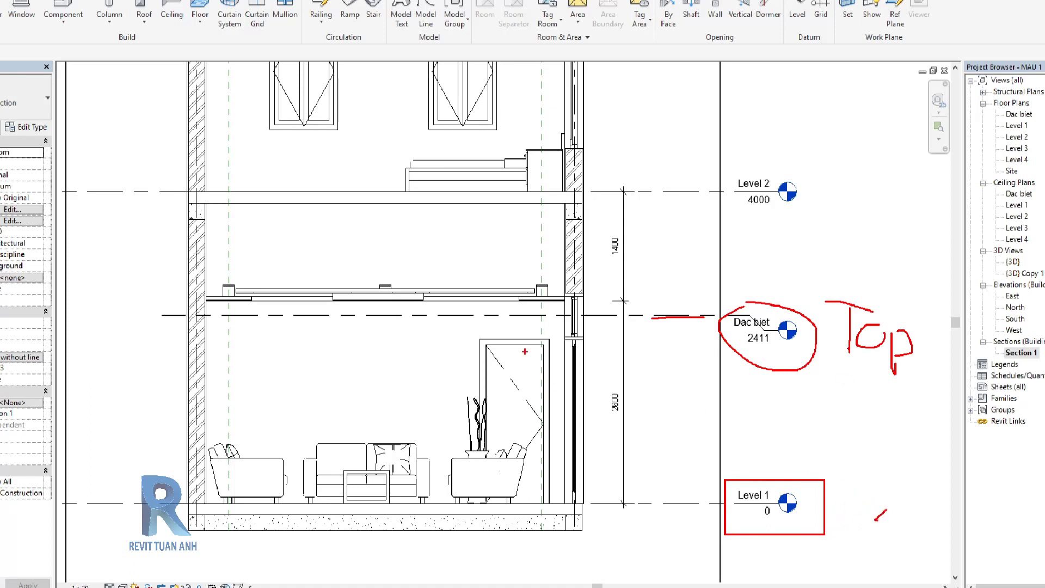
mouse_move(390, 319)
mouse_down()
mouse_move(390, 350)
mouse_move(411, 360)
mouse_up()
mouse_move(392, 282)
mouse_down()
mouse_move(425, 307)
mouse_move(399, 300)
mouse_up()
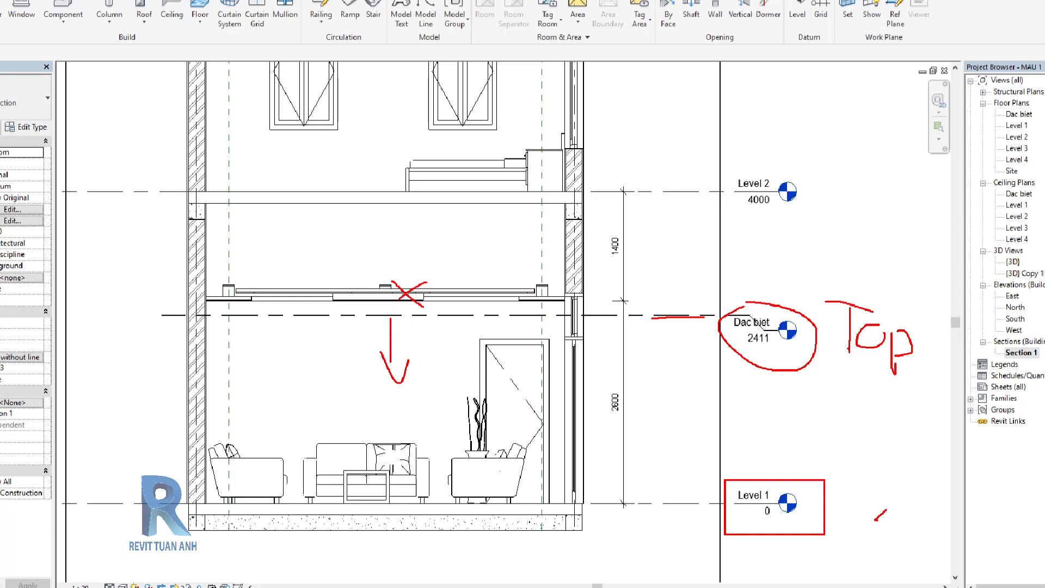
mouse_move(243, 456)
mouse_down()
mouse_move(284, 437)
mouse_move(380, 452)
mouse_up()
drag(468, 457, 513, 445)
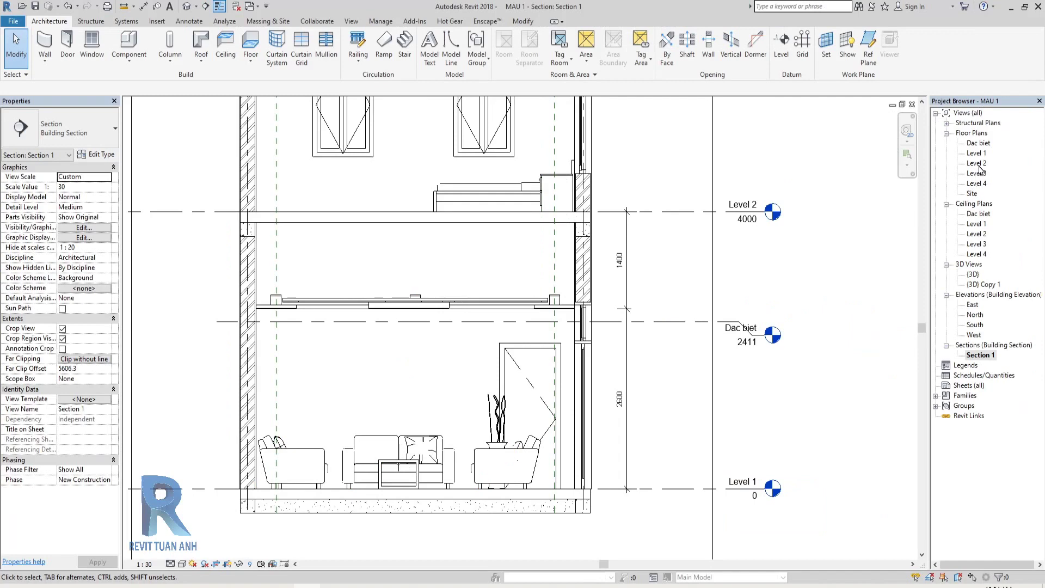
double_click(977, 164)
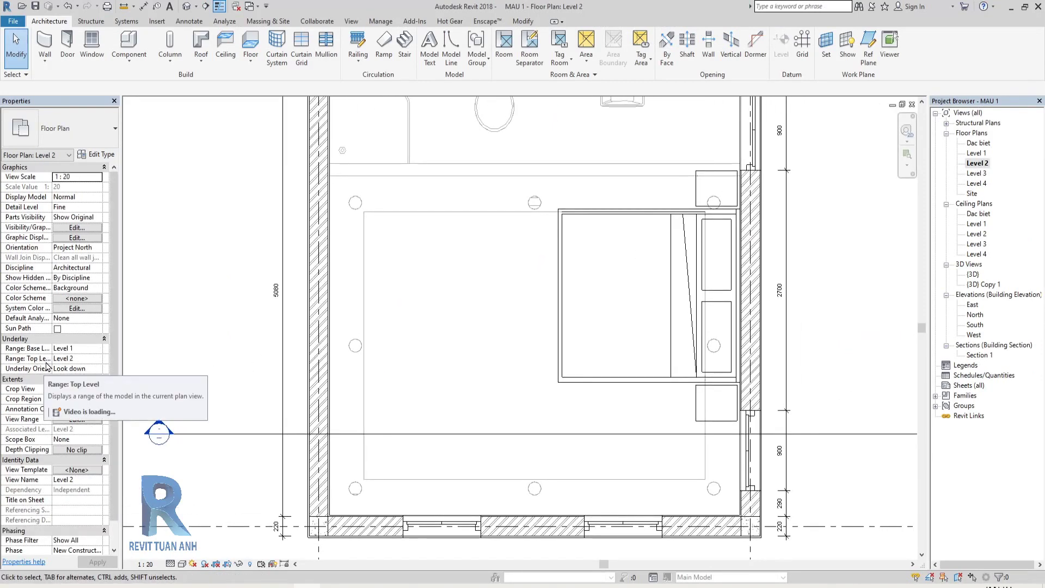
Step: Set the Level 2 underlay top level to Dac biet and the base level to None
click(98, 359)
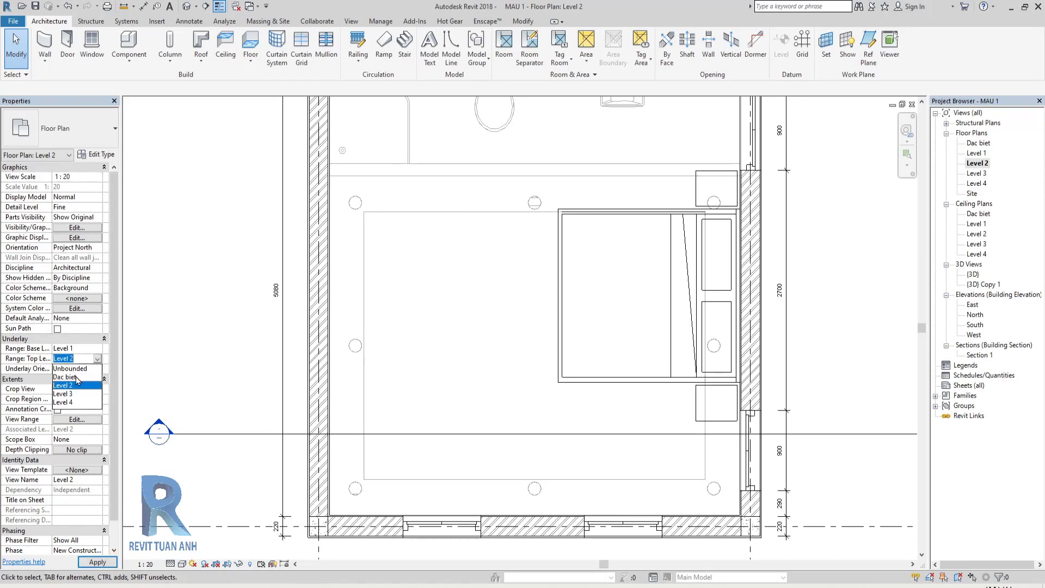
click(76, 377)
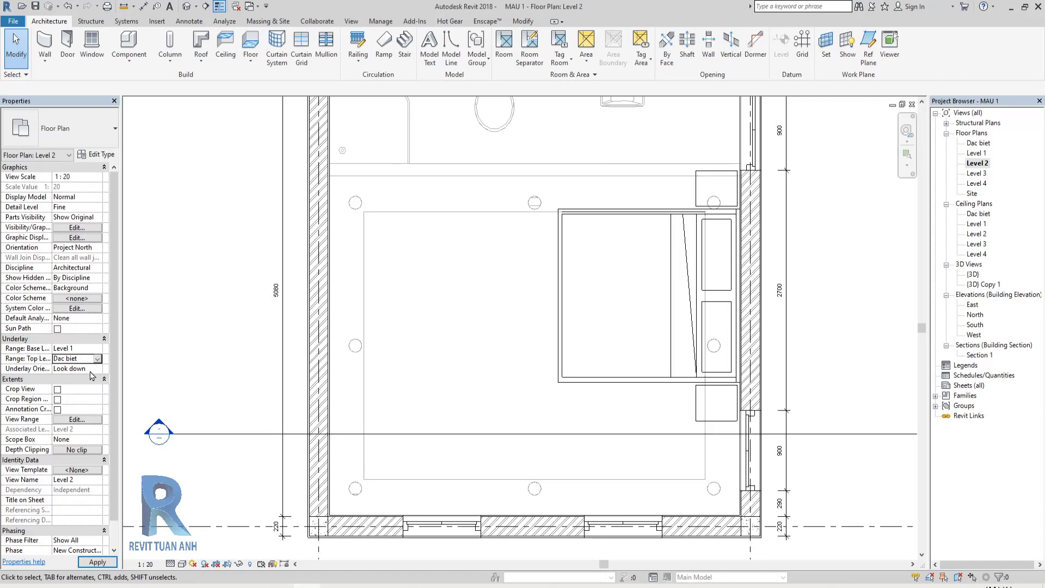
scroll(412, 312, down, 2)
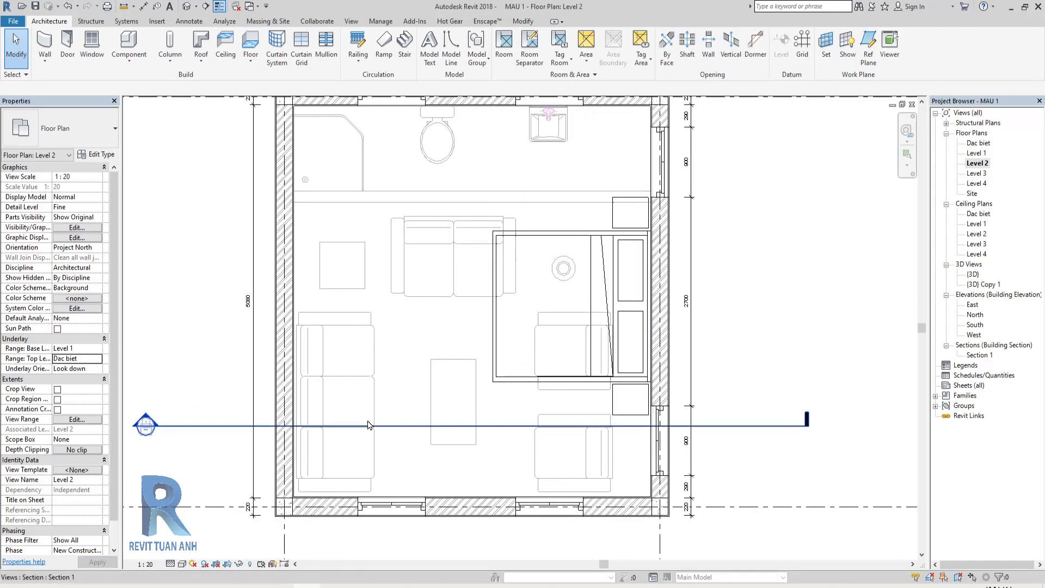
scroll(419, 326, down, 2)
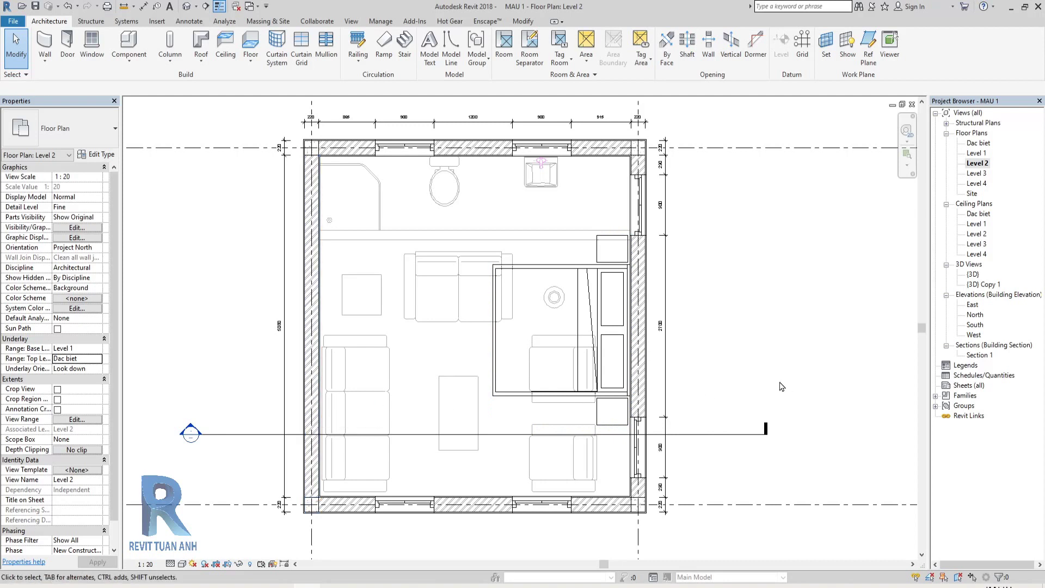
middle_drag(734, 348, 726, 347)
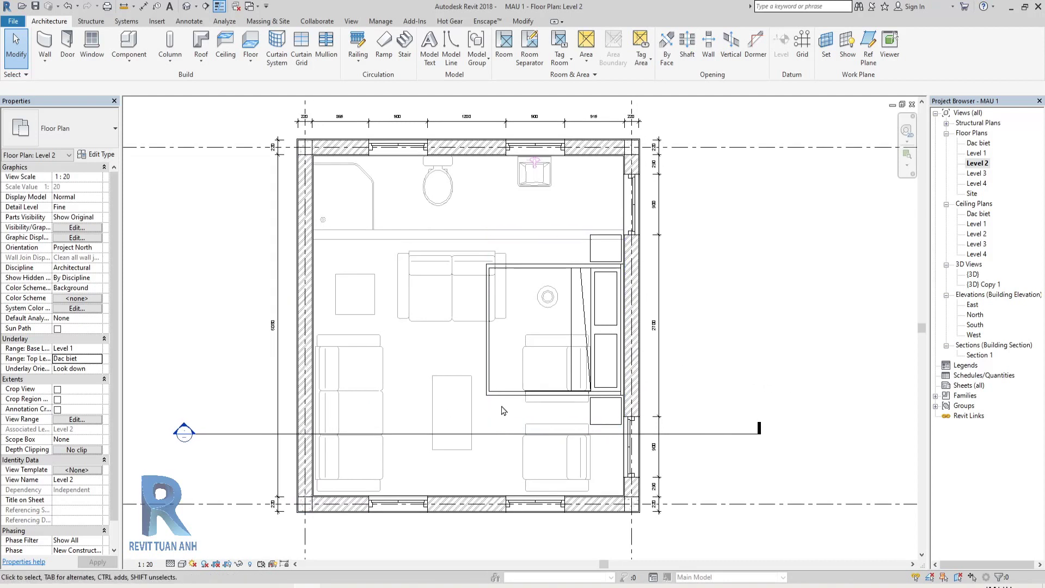
middle_drag(496, 414, 518, 419)
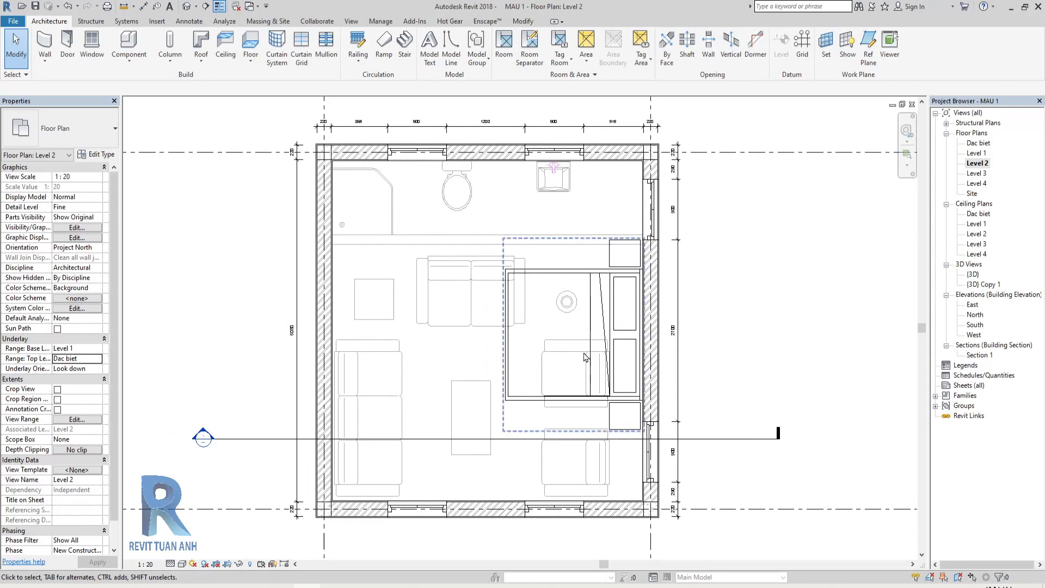
click(98, 350)
click(71, 359)
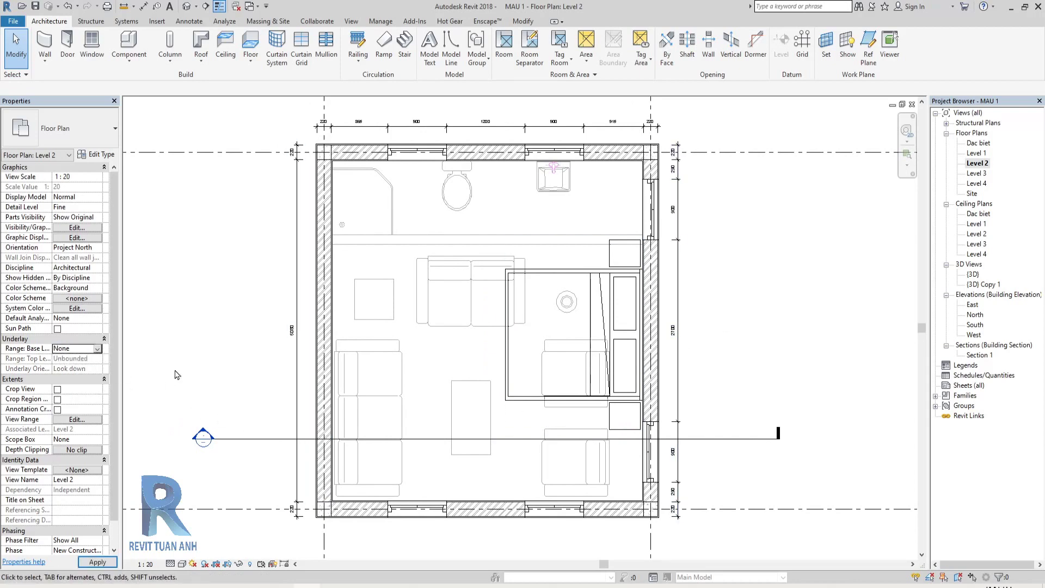
middle_drag(191, 344, 207, 341)
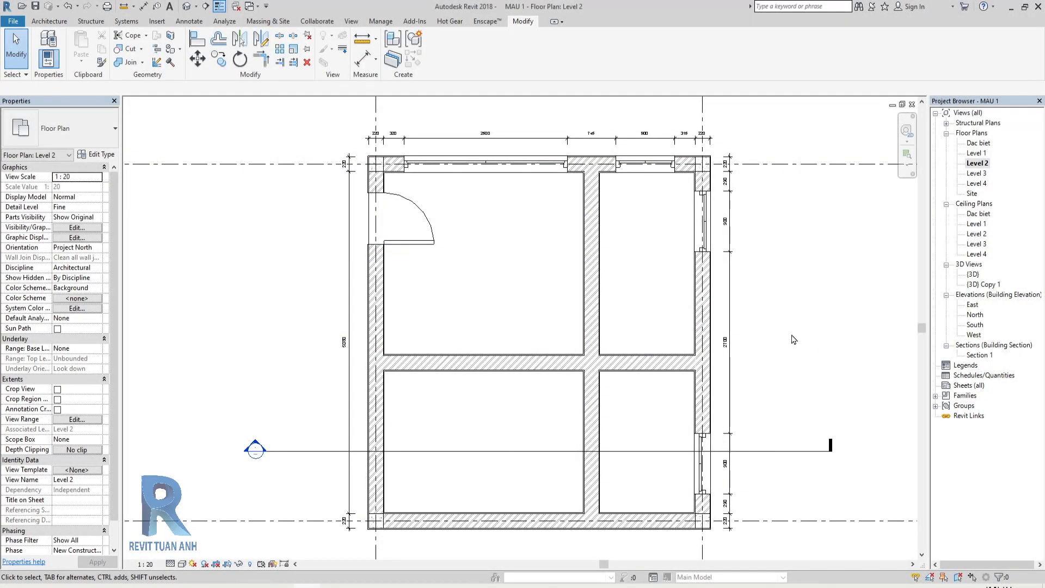
Step: Inspect the types of the right-wall and top-wall windows and the left-wall door
middle_drag(796, 319, 765, 313)
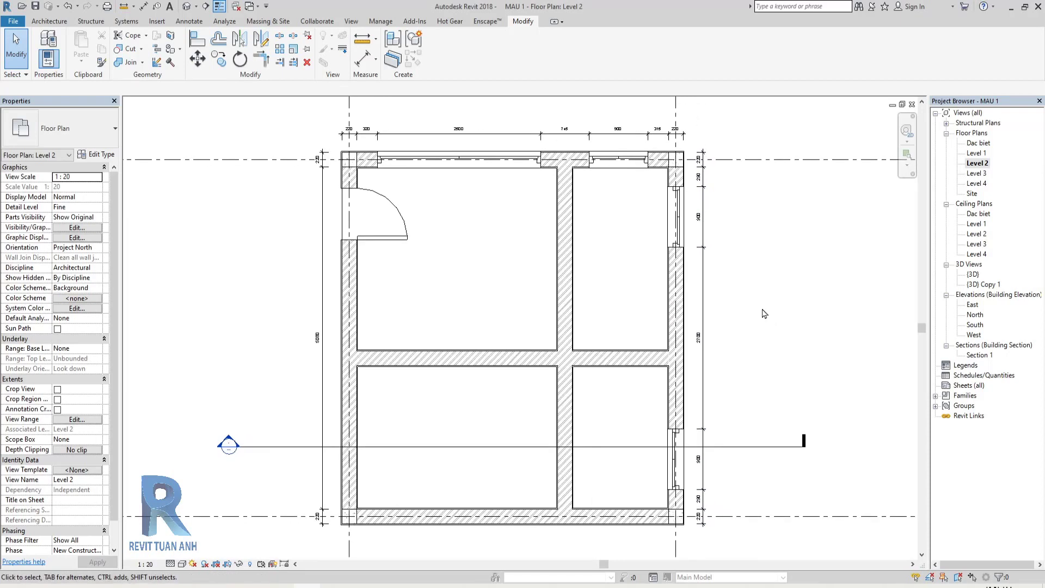
middle_drag(480, 317, 478, 314)
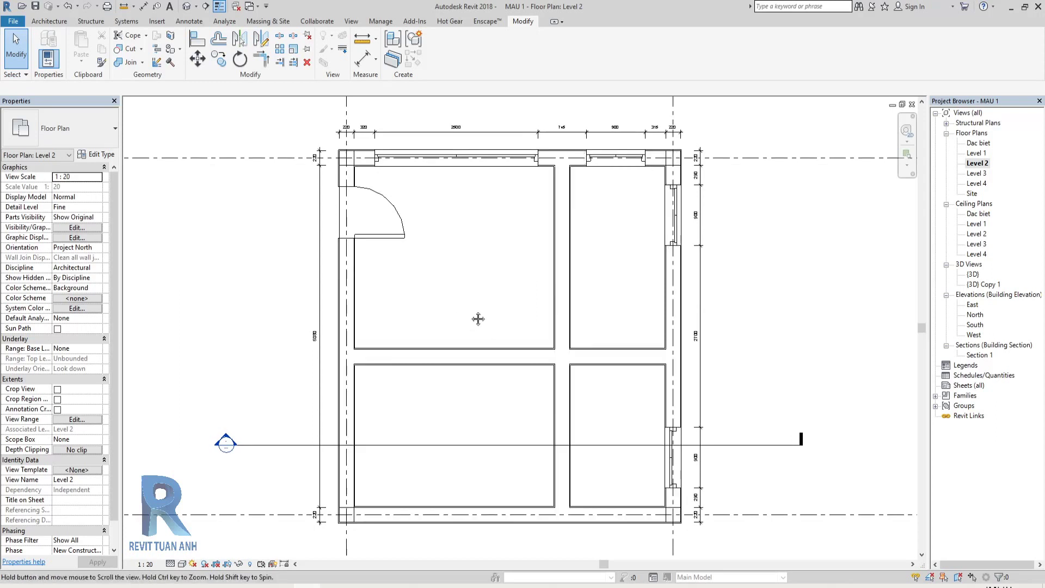
click(674, 228)
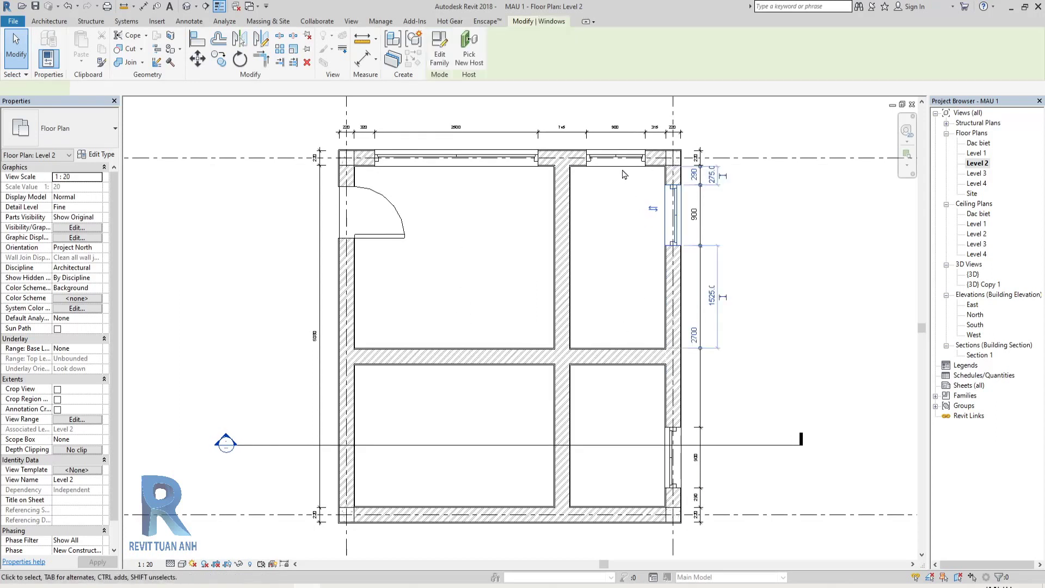
click(615, 159)
click(452, 159)
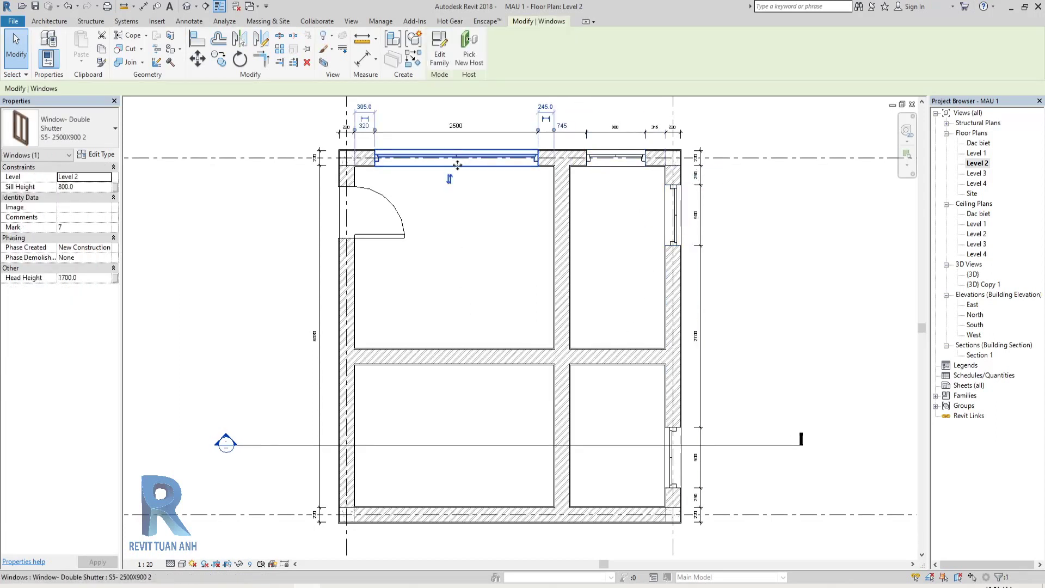
click(398, 236)
click(770, 311)
Step: Recheck the top-wall window's type, then activate window placement on Level 2
mouse_move(490, 312)
middle_down()
mouse_move(488, 294)
mouse_move(457, 300)
mouse_move(481, 275)
middle_up()
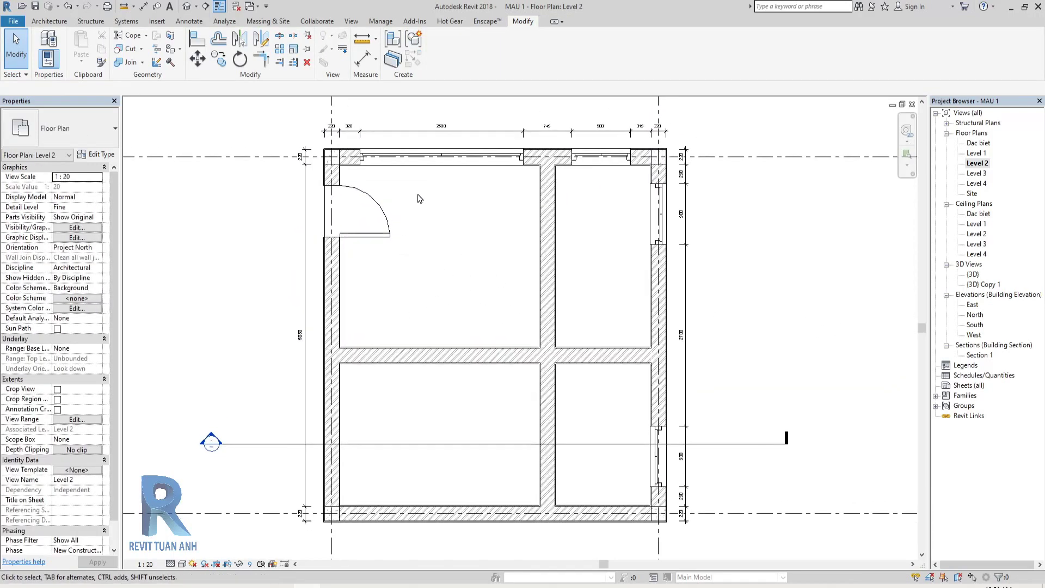
click(483, 171)
click(634, 297)
click(450, 158)
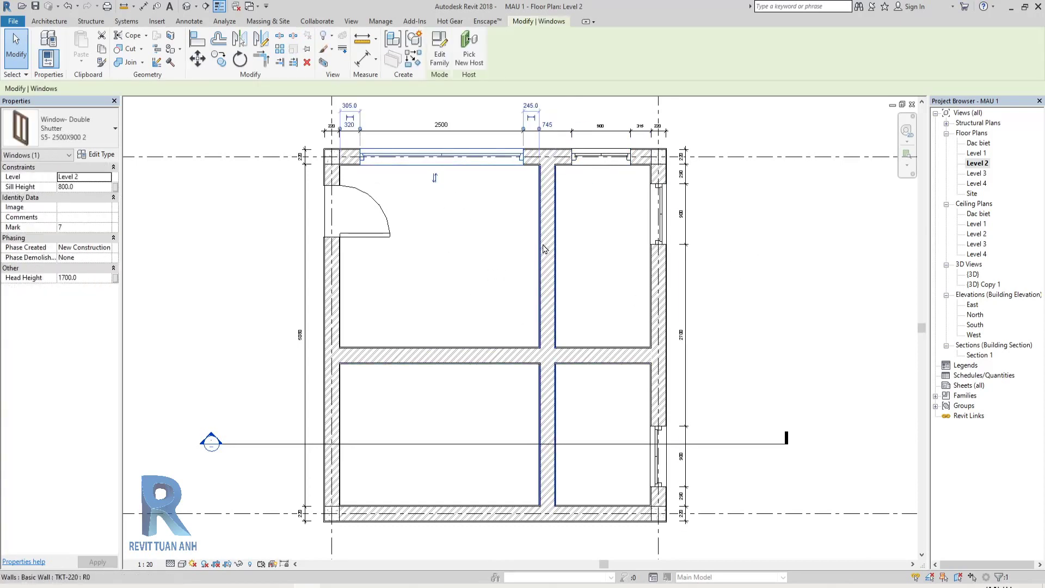
key(Escape)
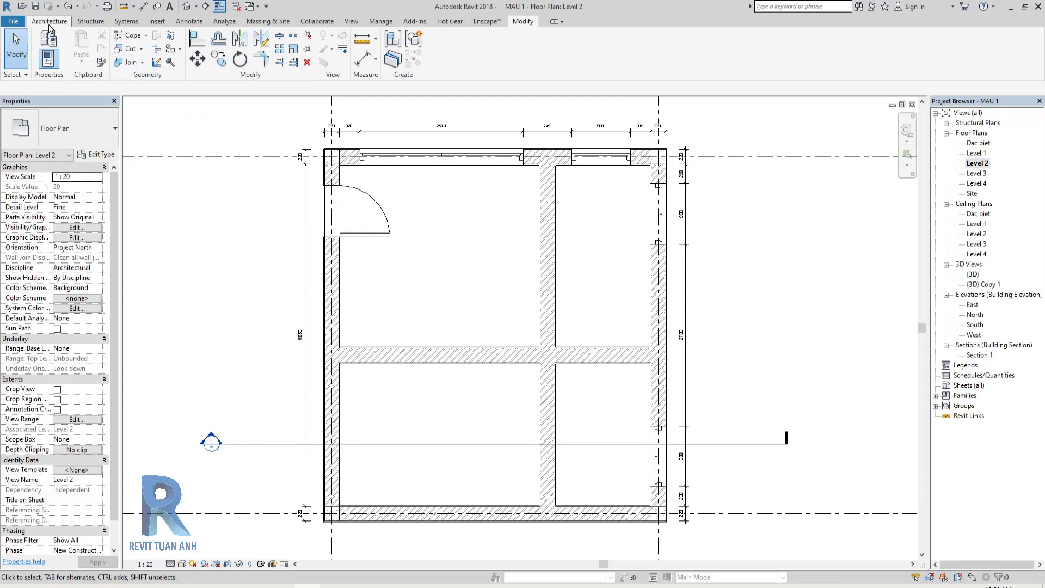
click(51, 24)
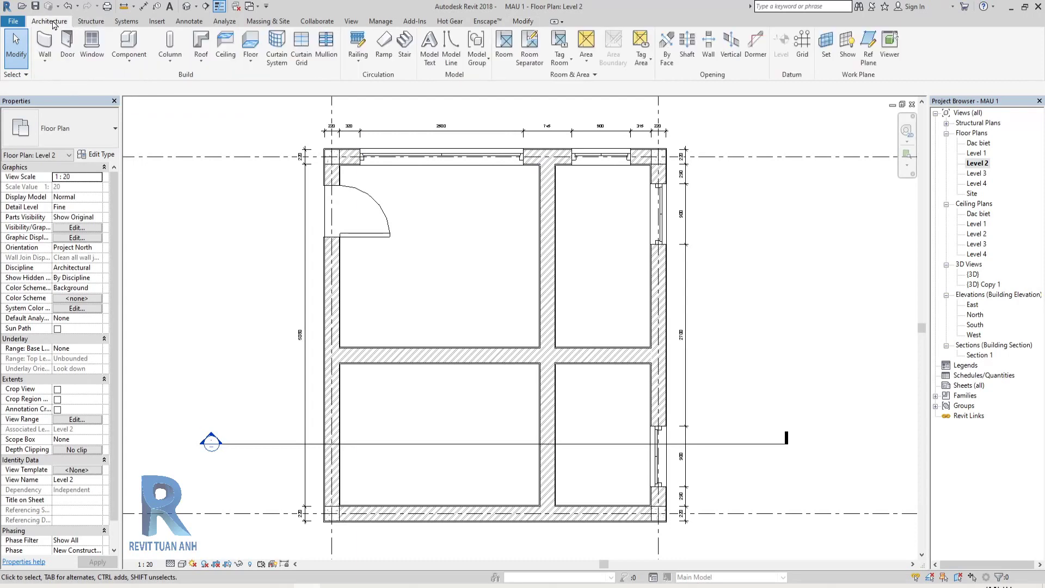
click(96, 55)
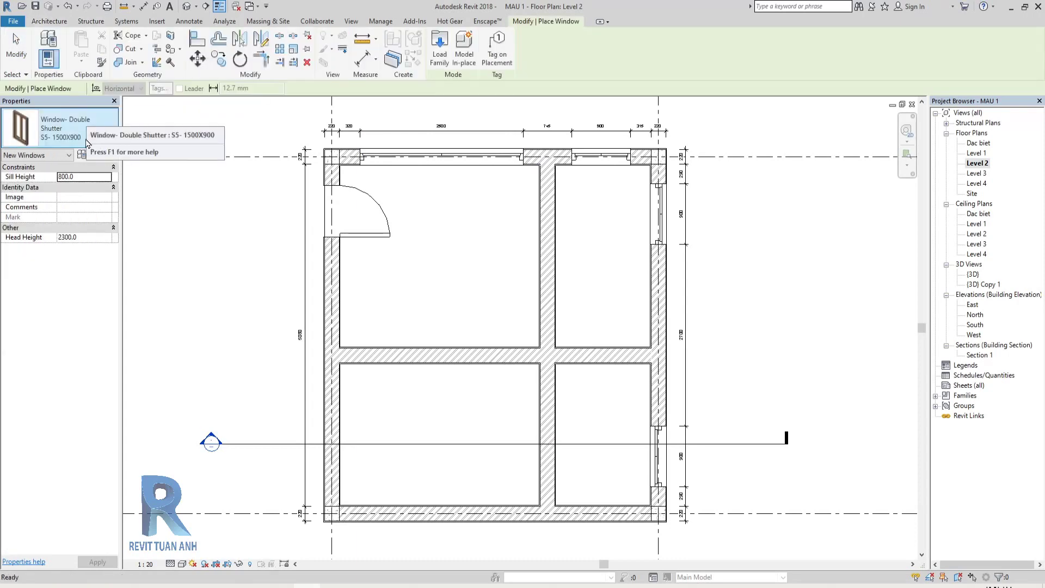
Step: Place an S5- 2500X900 2 window in the vertical interior wall and check the right-wall window
click(82, 138)
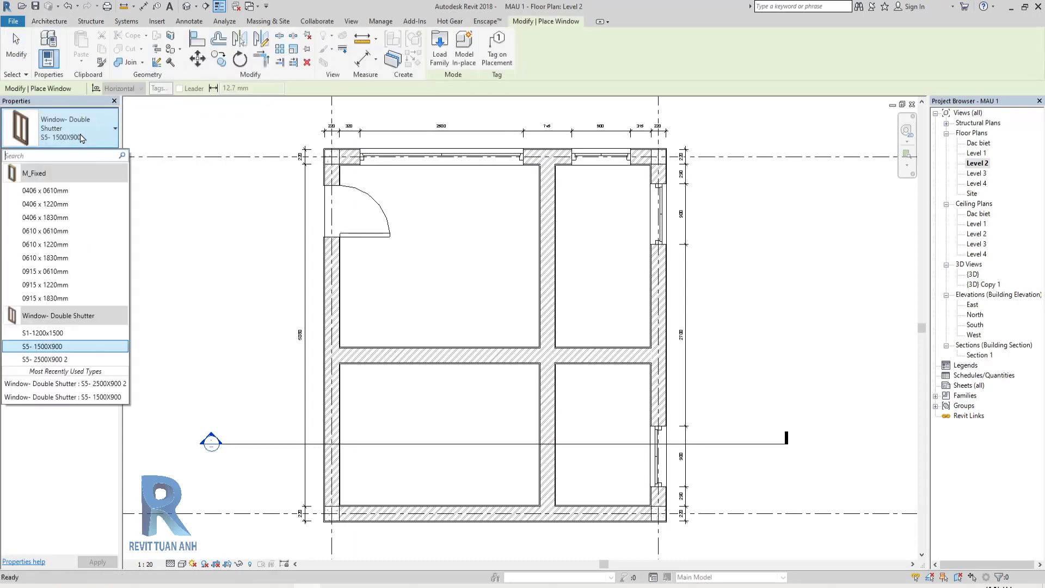
click(55, 361)
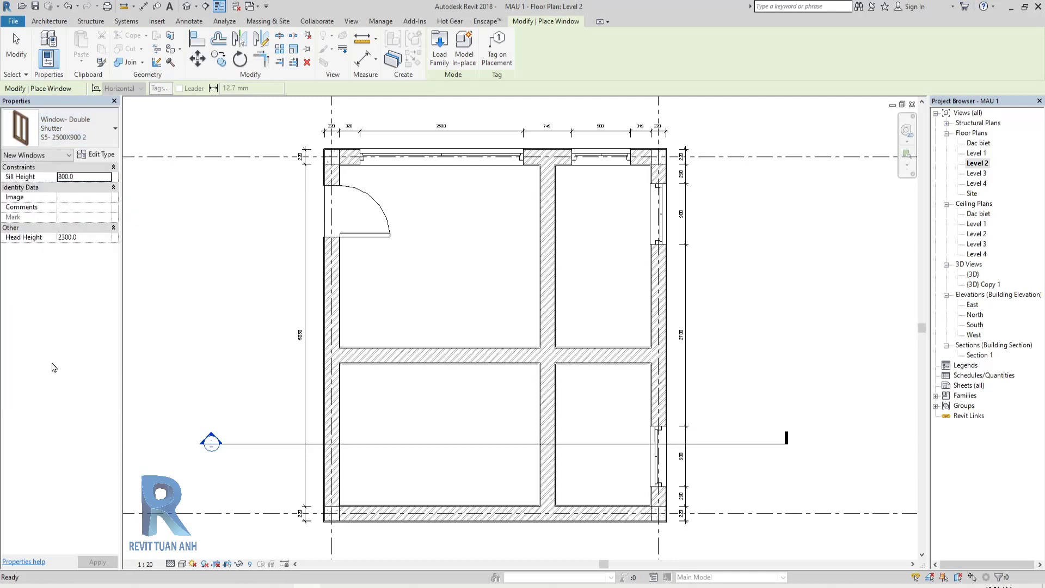
click(544, 254)
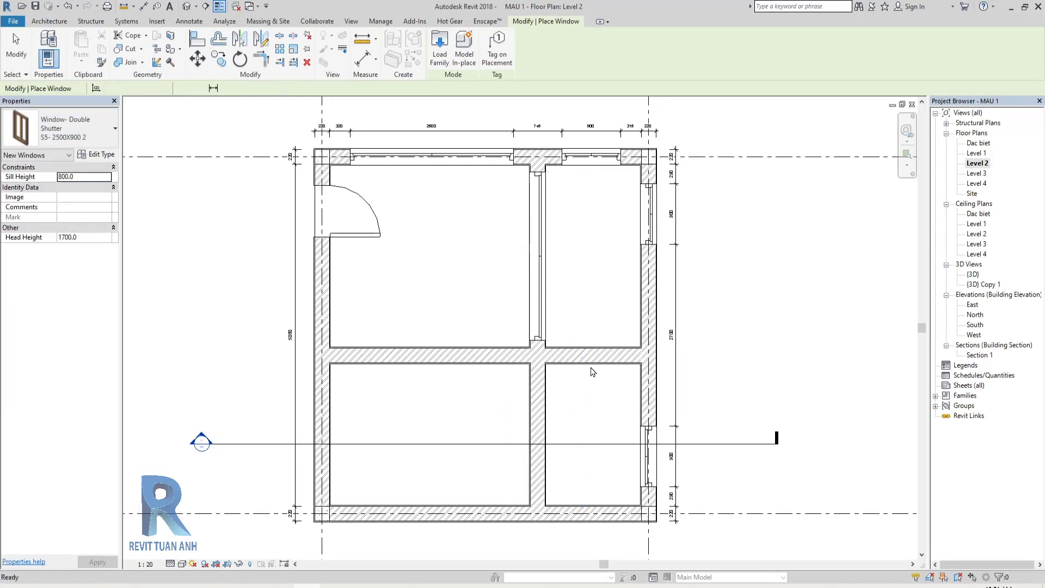
key(Escape)
key(Escape)
click(644, 463)
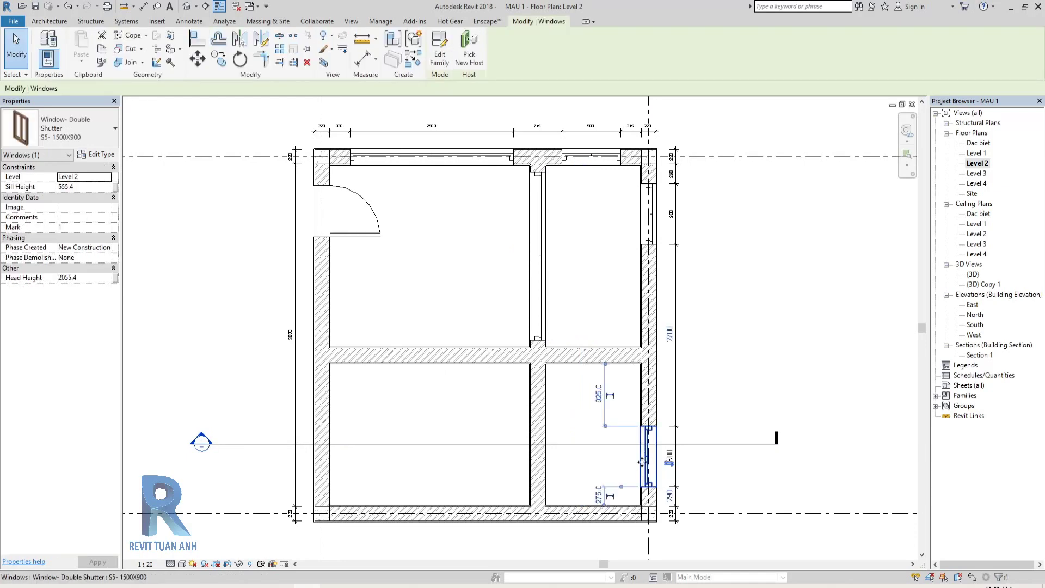
key(Escape)
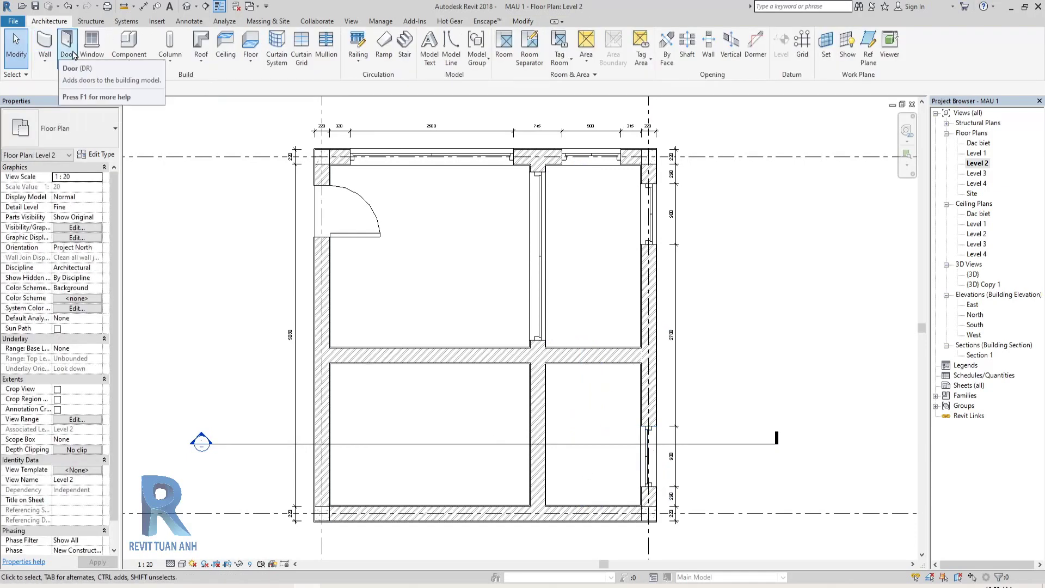
Step: Place an S5- 1500X900 window in the lower interior wall, then delete both interior-wall windows
click(92, 44)
click(104, 140)
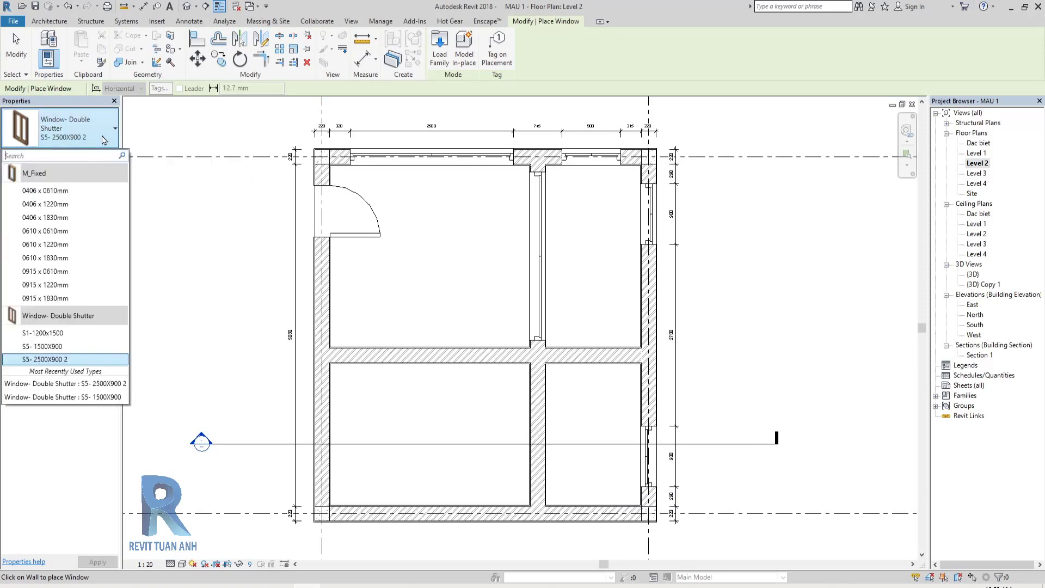
click(60, 349)
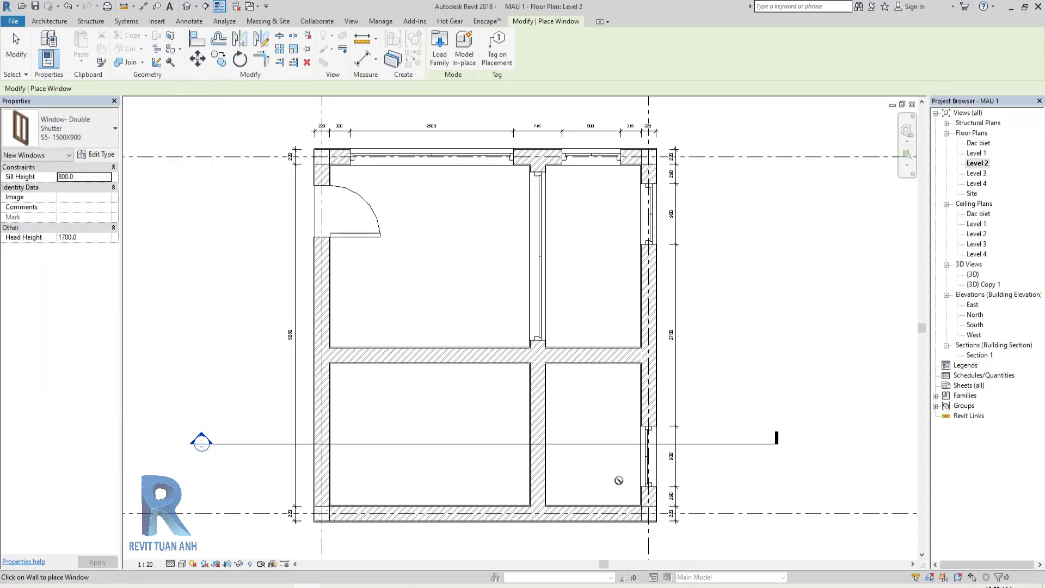
click(527, 433)
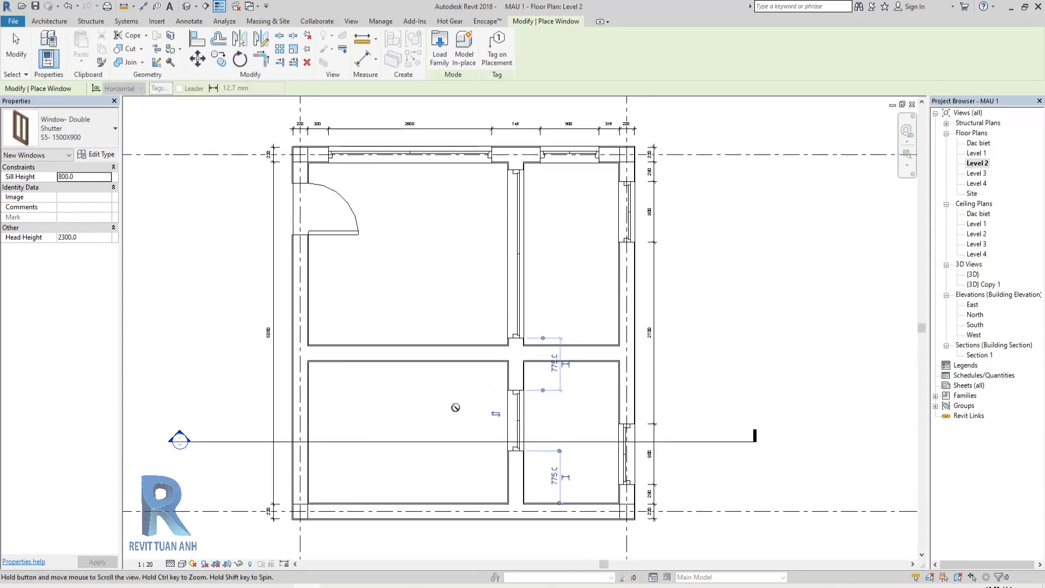
key(Escape)
key(Escape)
click(512, 305)
key(Delete)
click(513, 414)
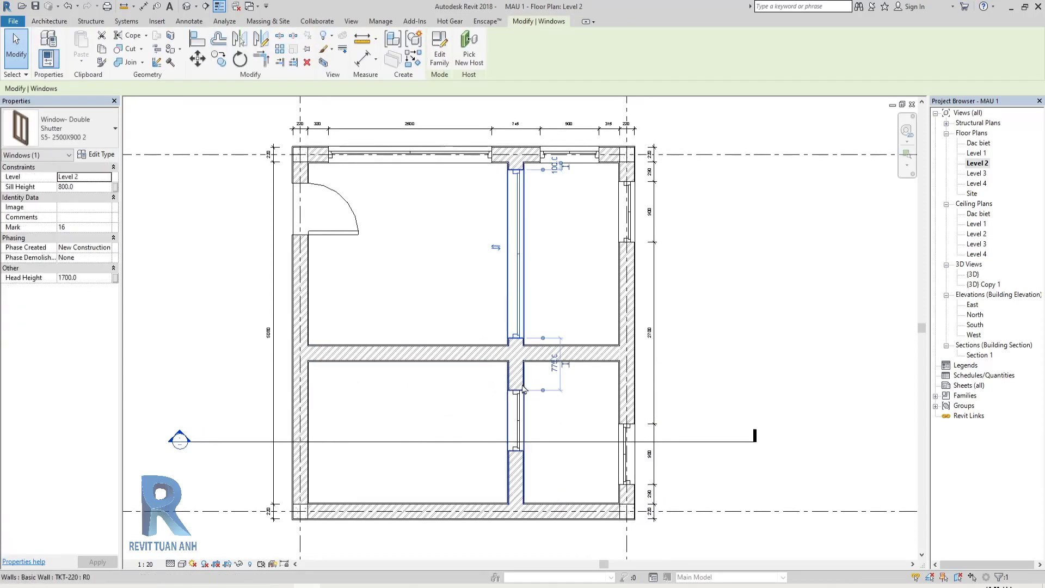
key(Delete)
scroll(487, 415, down, 2)
scroll(497, 423, up, 2)
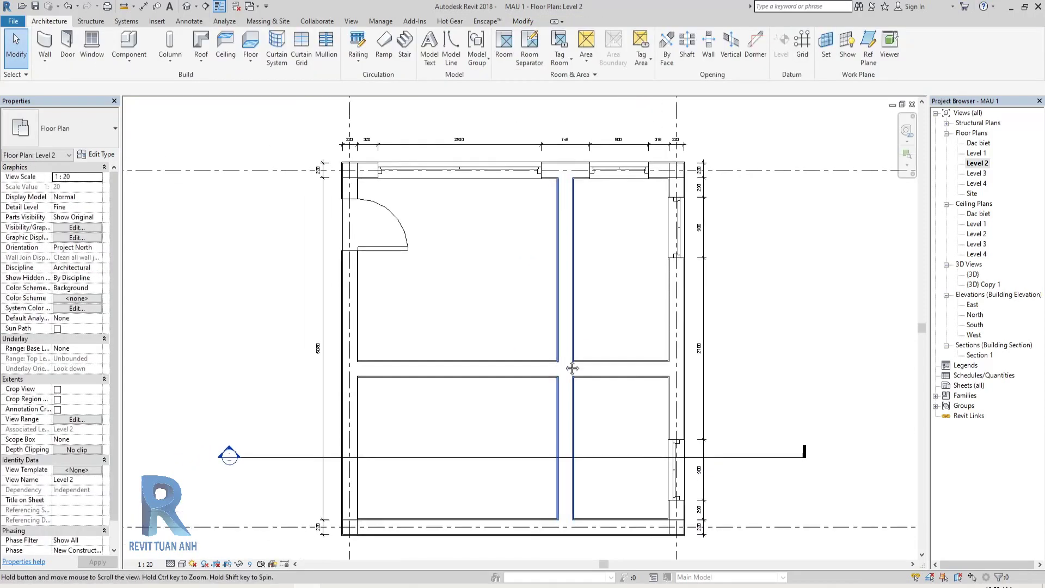
Step: Use Create Similar on the top-wall S5- 2500X900 2 window to add one in the middle horizontal wall
click(527, 23)
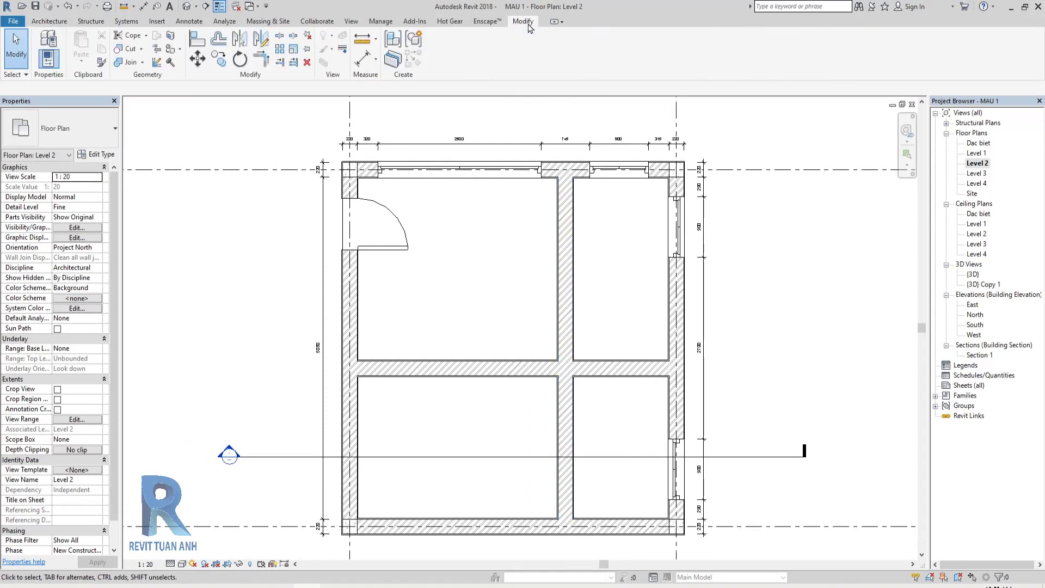
scroll(460, 262, down, 1)
scroll(545, 273, up, 1)
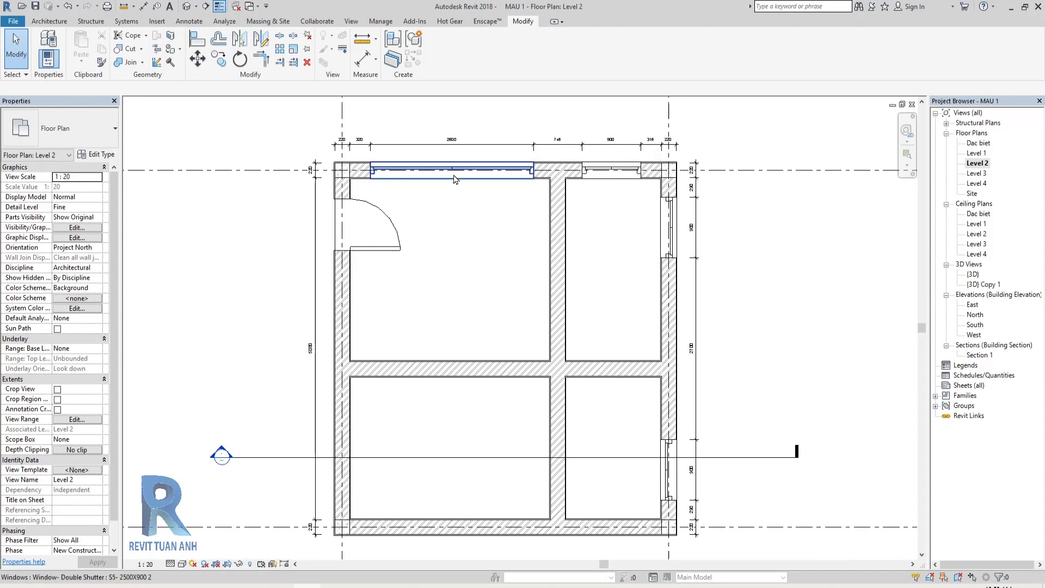
click(453, 174)
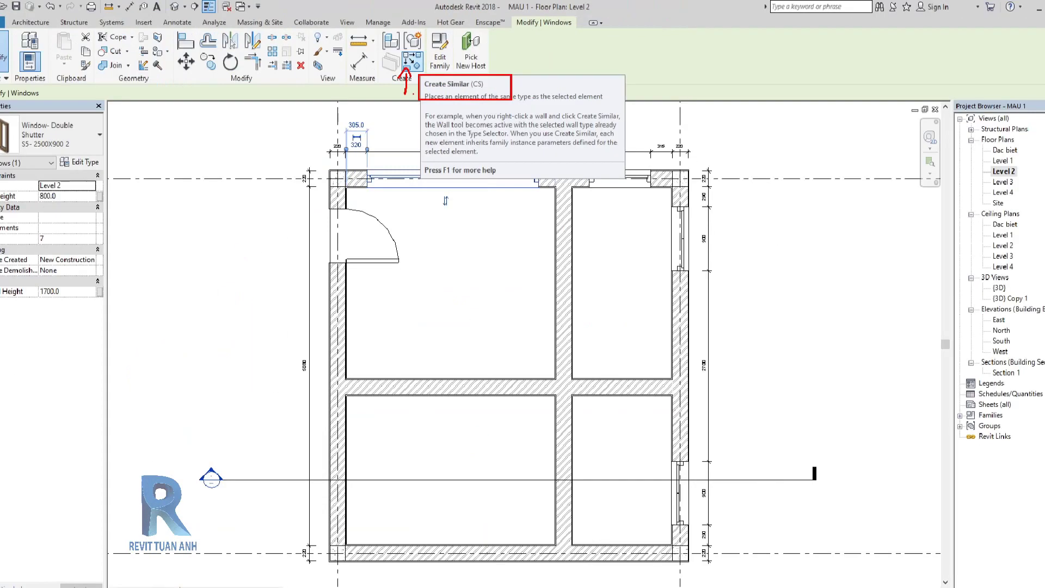
key(Escape)
click(525, 179)
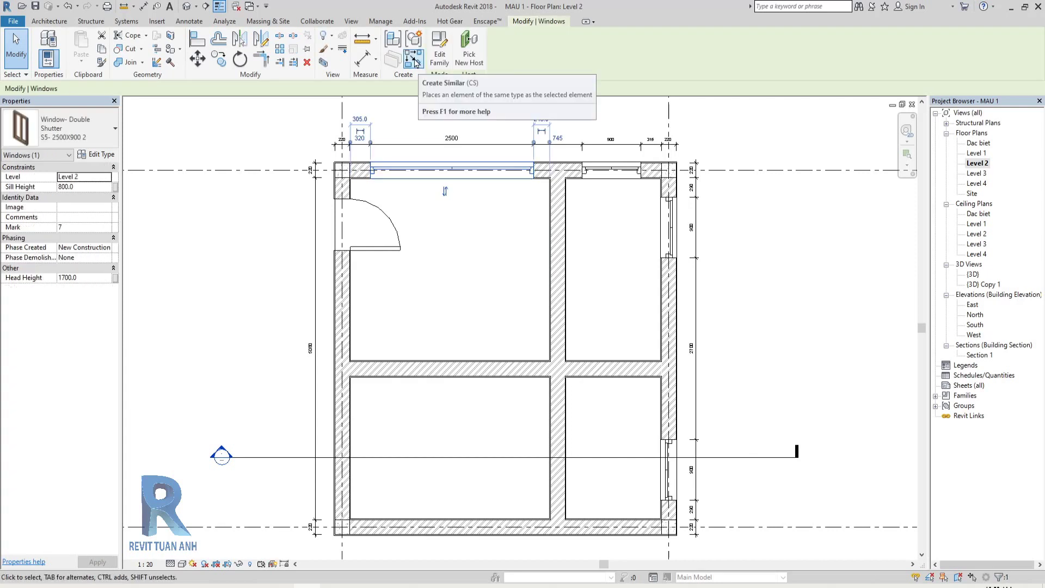
key(c)
key(s)
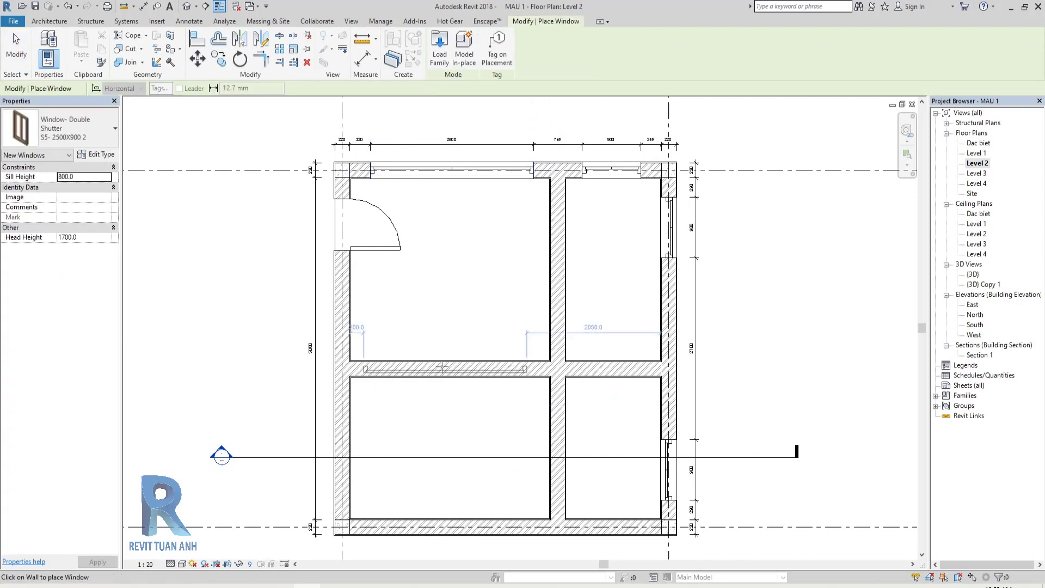
click(441, 362)
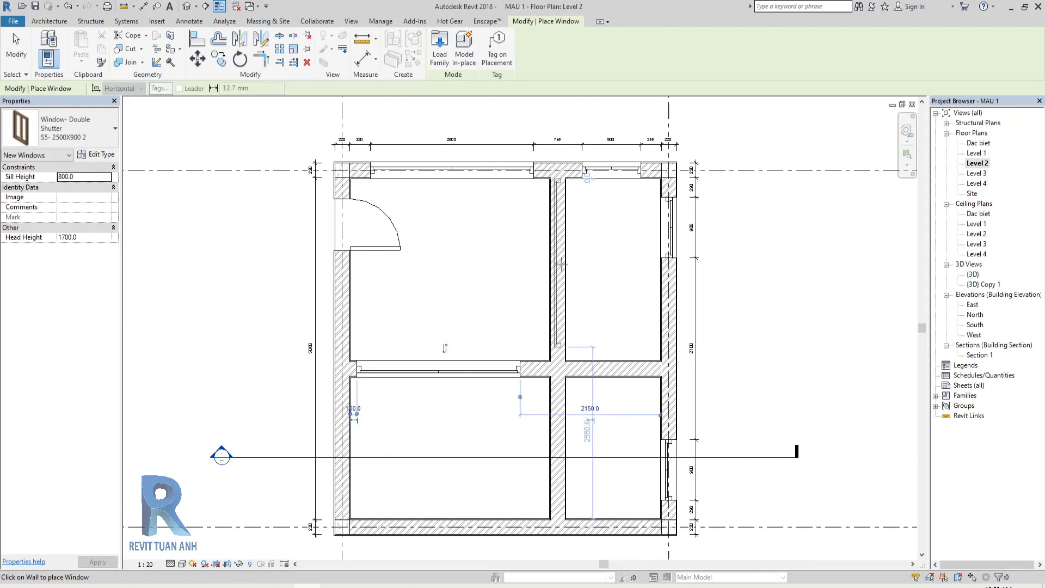
key(Escape)
key(Escape)
Step: Add a matching M_Single-Flush door in the right-hand interior wall via Create Similar
click(384, 251)
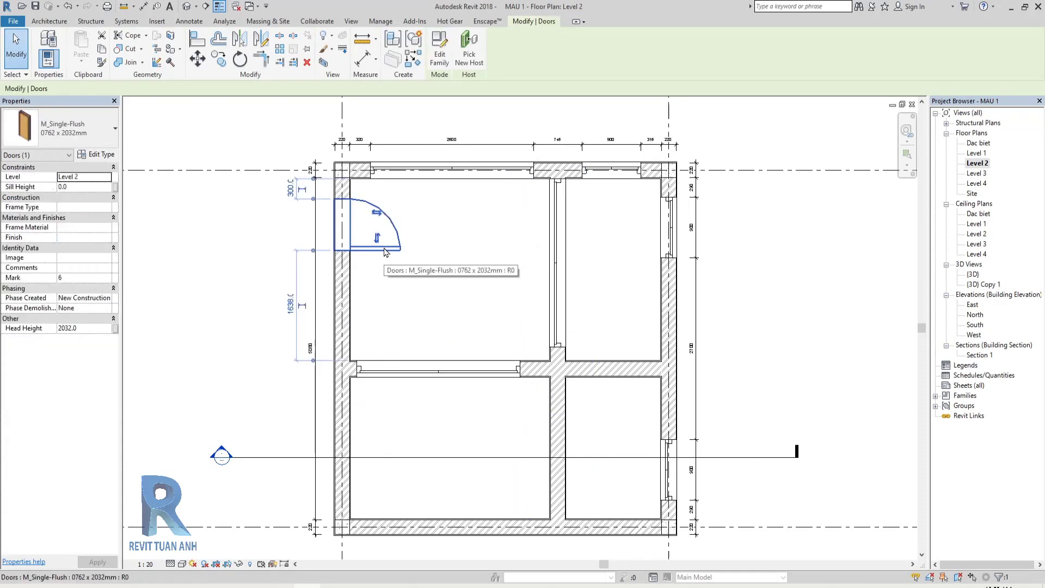
key(c)
key(s)
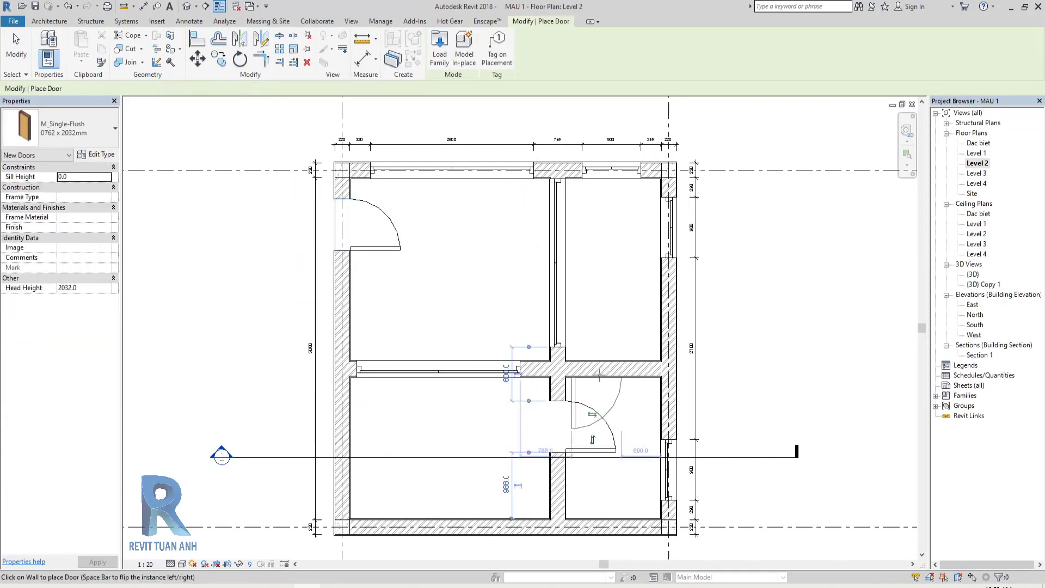
click(615, 368)
middle_drag(661, 279, 644, 290)
key(Escape)
key(Escape)
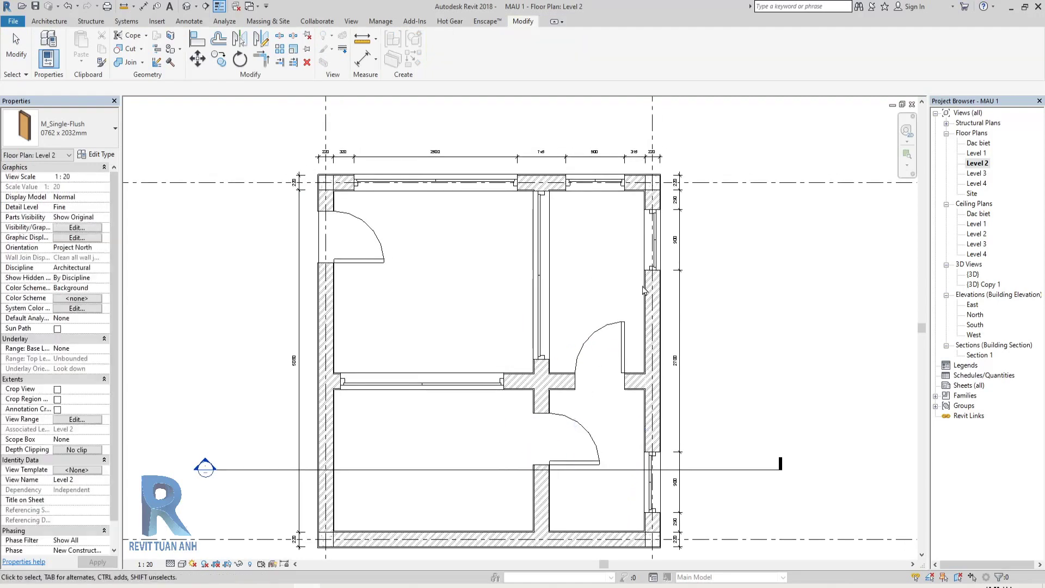
Step: Add a matching S5- 1500X900 window in the lower left exterior wall via Create Similar
click(652, 251)
middle_drag(594, 325, 602, 297)
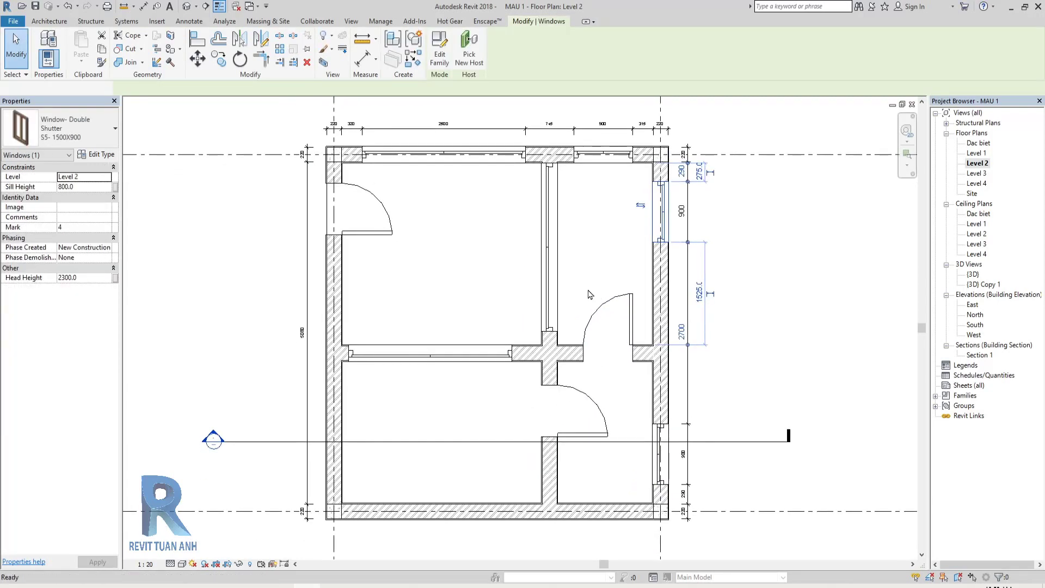
key(c)
key(s)
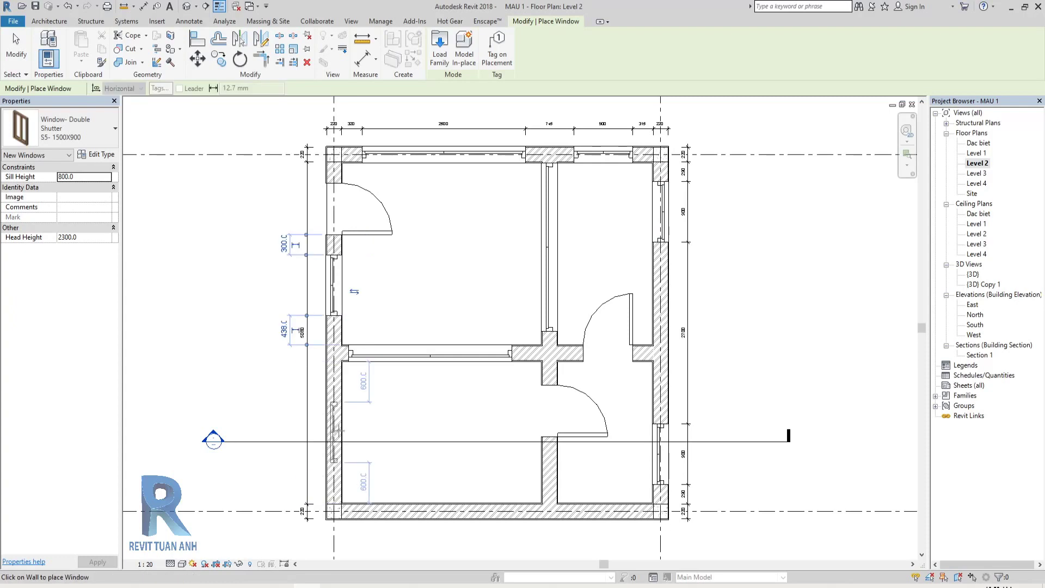
click(338, 430)
key(Escape)
key(Escape)
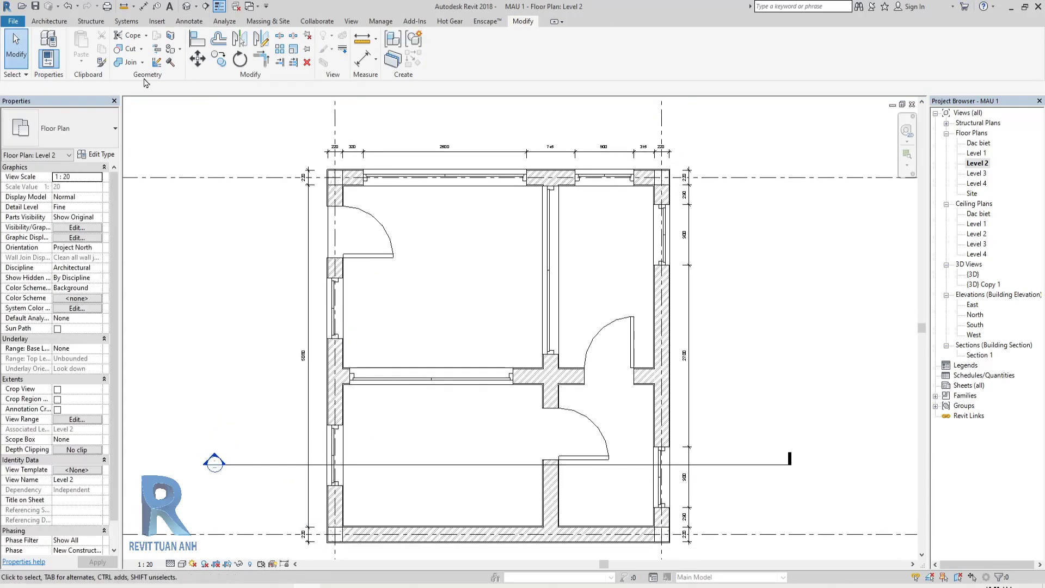
Step: Start the Window tool from the Architecture tab, view its type list, then cancel
click(49, 21)
click(93, 57)
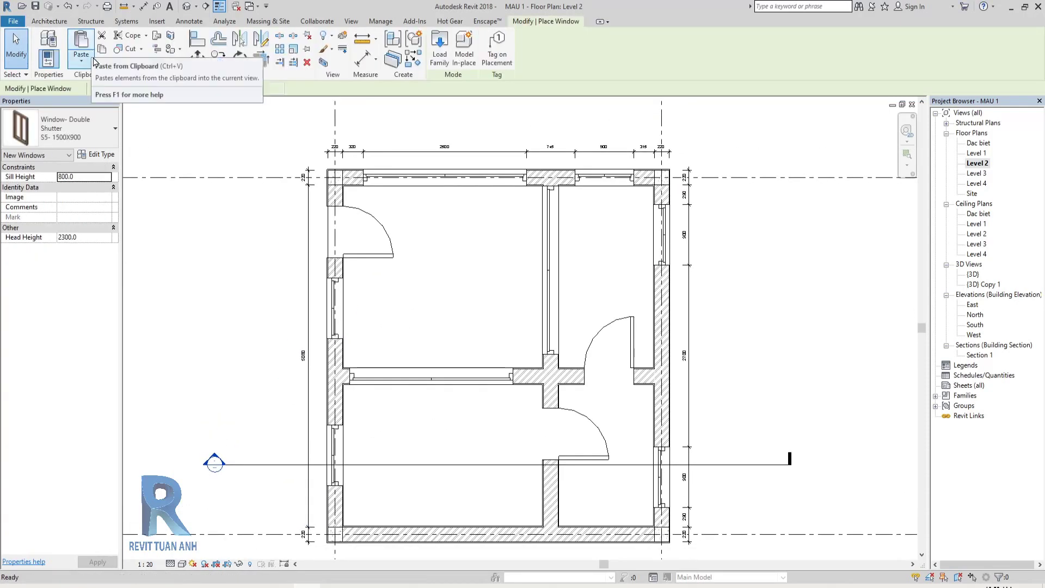
click(65, 128)
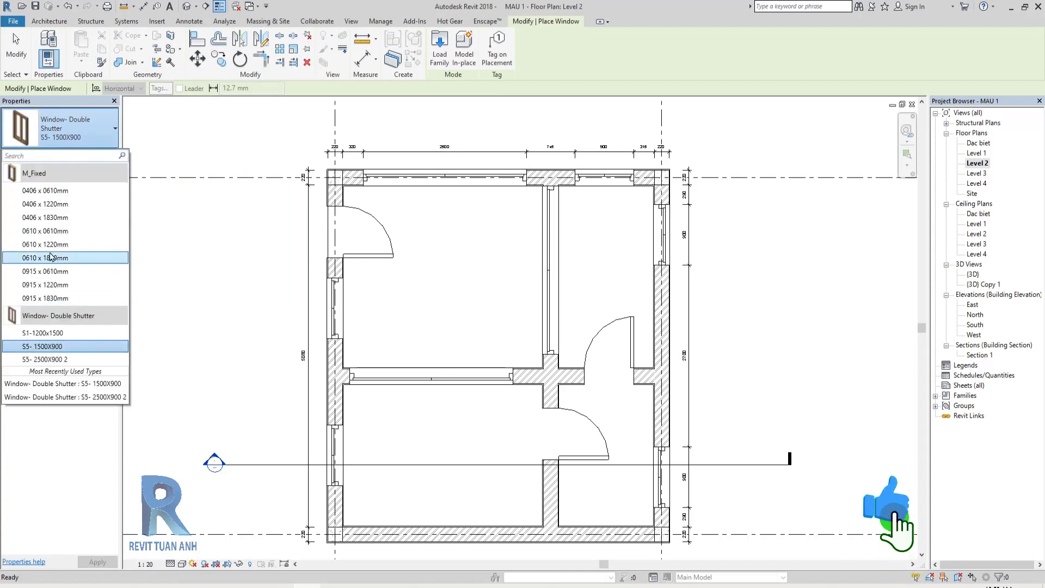
key(Escape)
key(Escape)
Step: Place two M_Single-Flush doors along the bottom exterior wall using Create Similar from the upper-left door
middle_drag(421, 316, 431, 308)
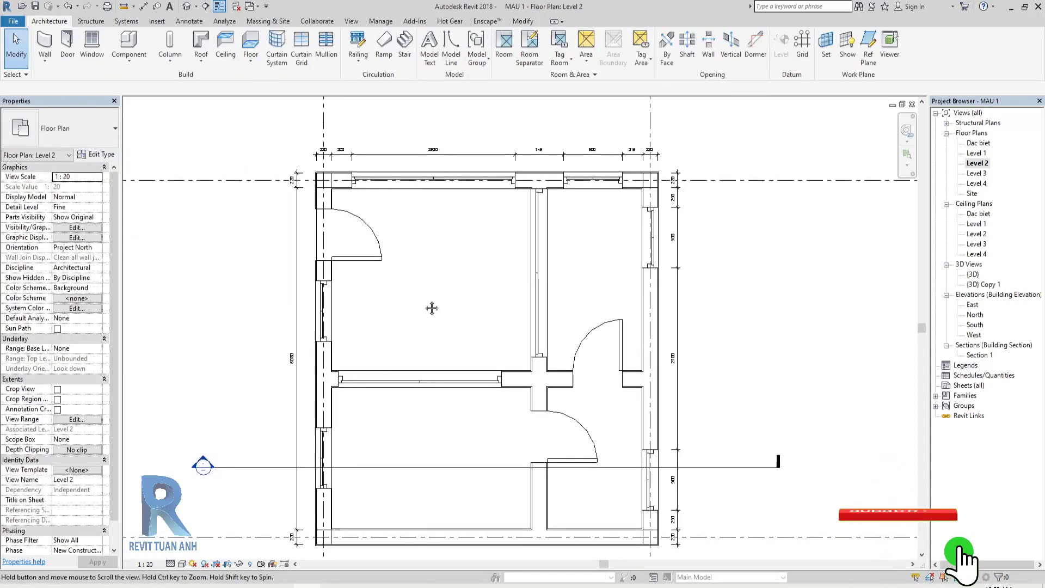
click(368, 267)
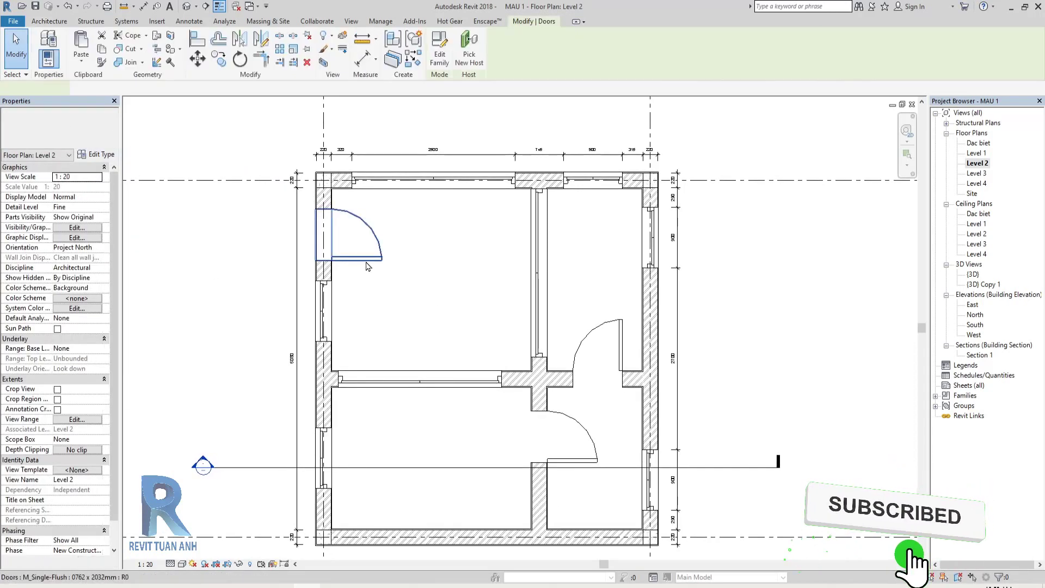
key(c)
key(s)
middle_drag(556, 265, 538, 270)
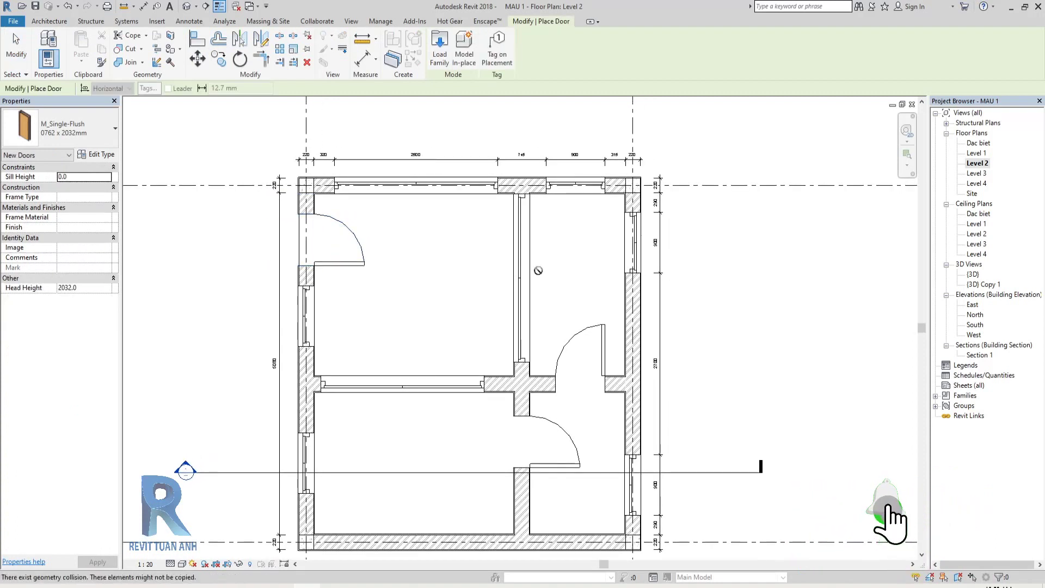
middle_drag(537, 493, 606, 400)
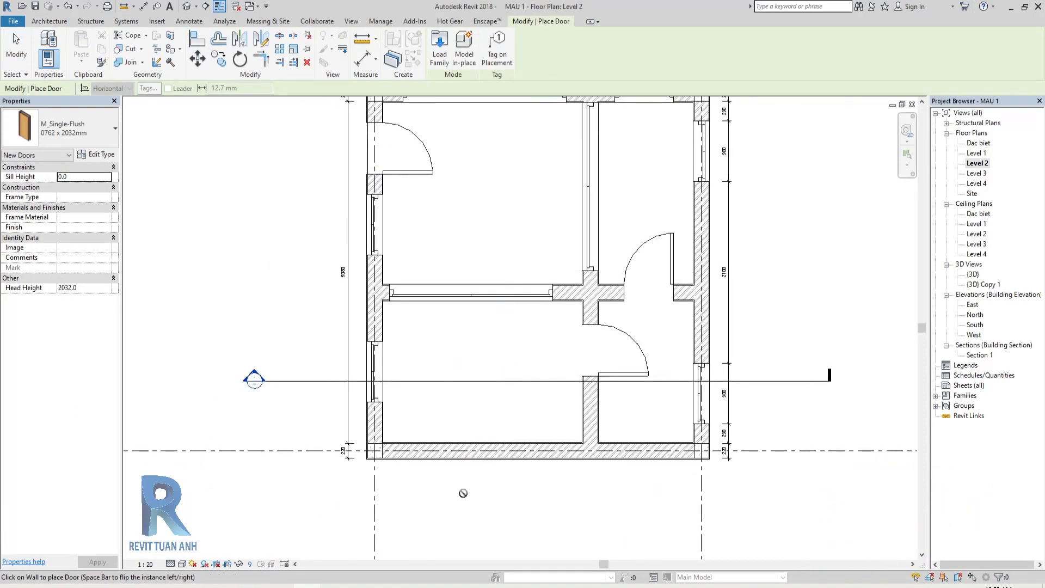
middle_drag(464, 493, 464, 475)
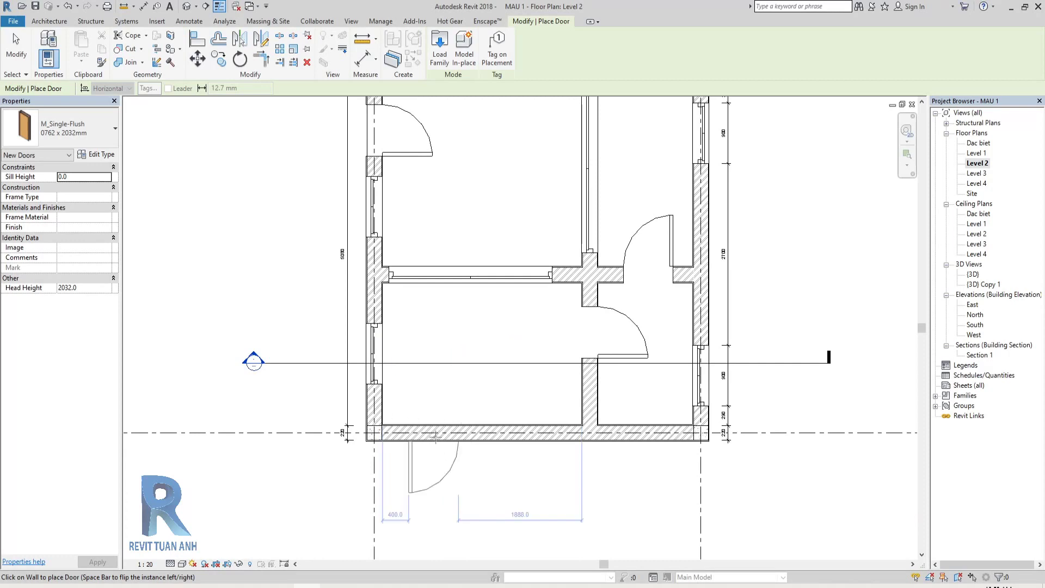
click(436, 436)
click(528, 440)
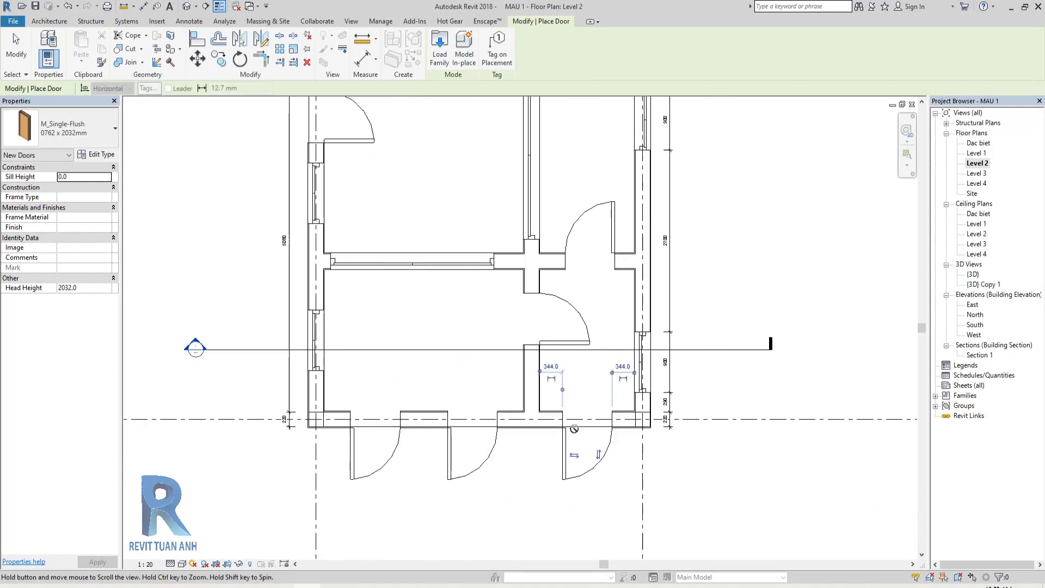
mouse_move(647, 461)
middle_down()
mouse_move(588, 447)
mouse_move(543, 501)
middle_up()
scroll(543, 451, down, 1)
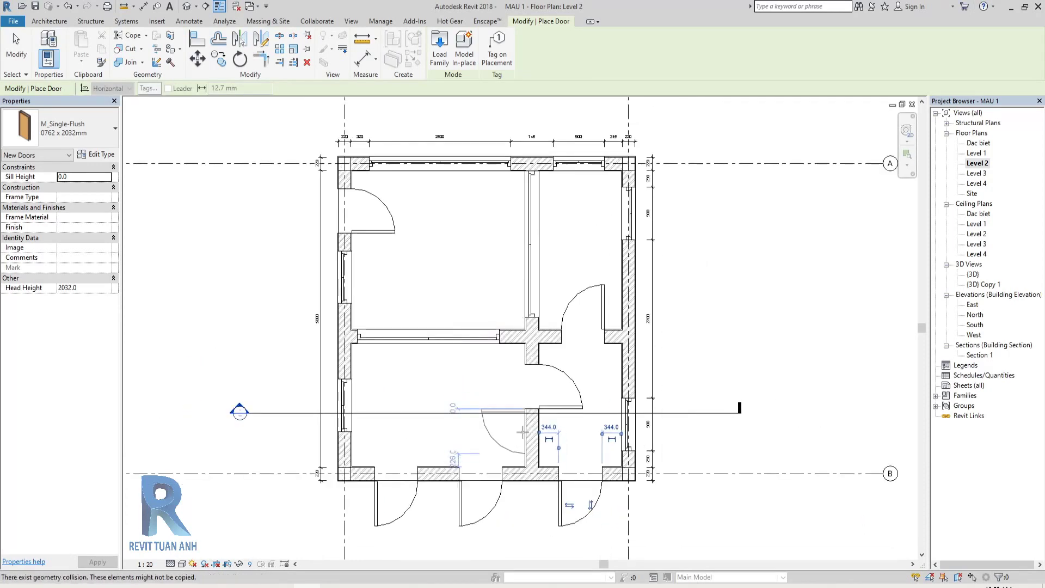
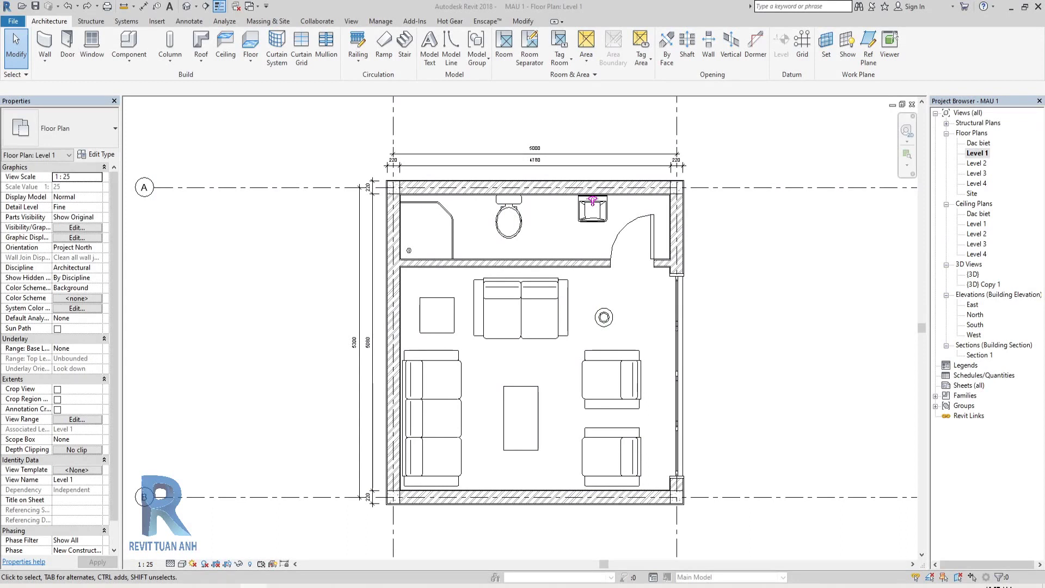
Step: Pan and zoom the Level 1 plan to inspect the corner structural column, then deselect it
middle_drag(667, 338, 579, 337)
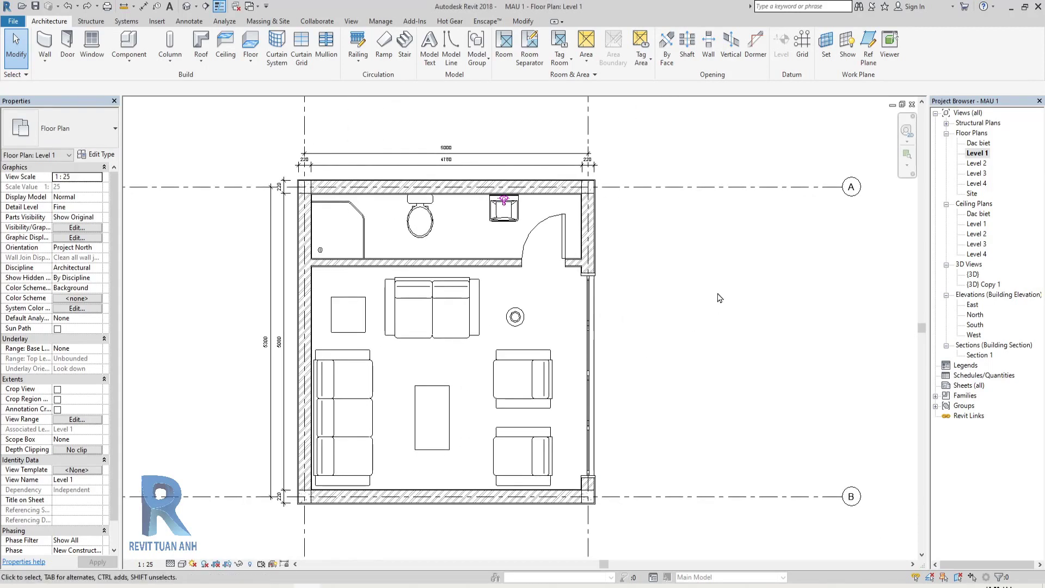
scroll(305, 196, up, 2)
scroll(332, 210, up, 2)
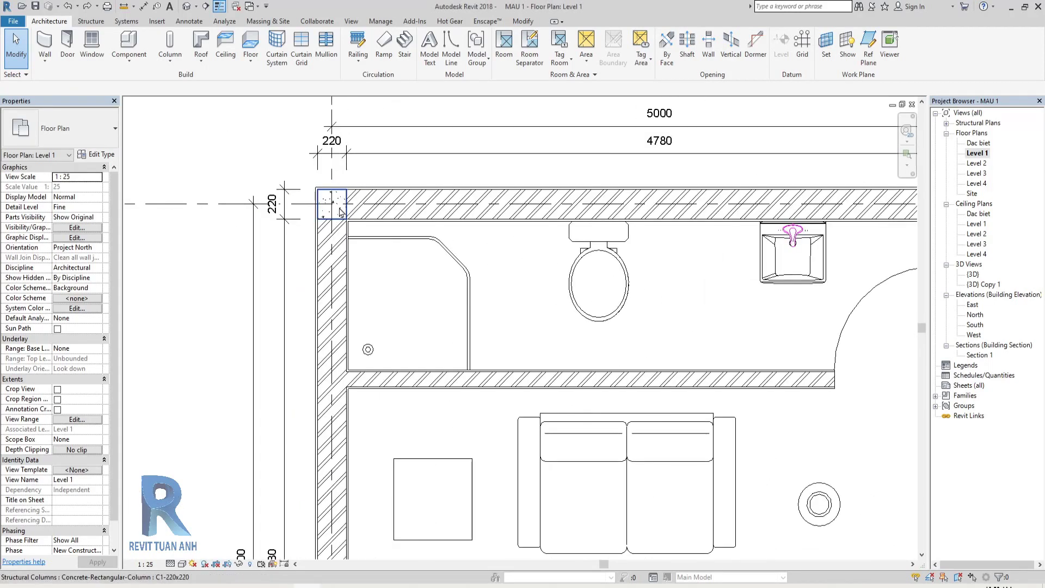
click(335, 203)
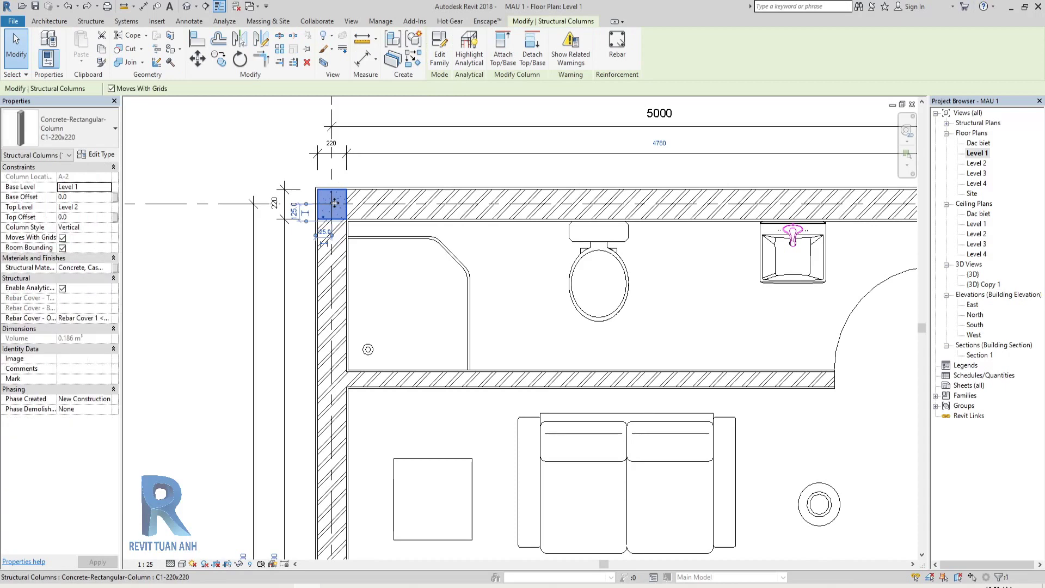
scroll(307, 196, down, 2)
scroll(308, 196, down, 1)
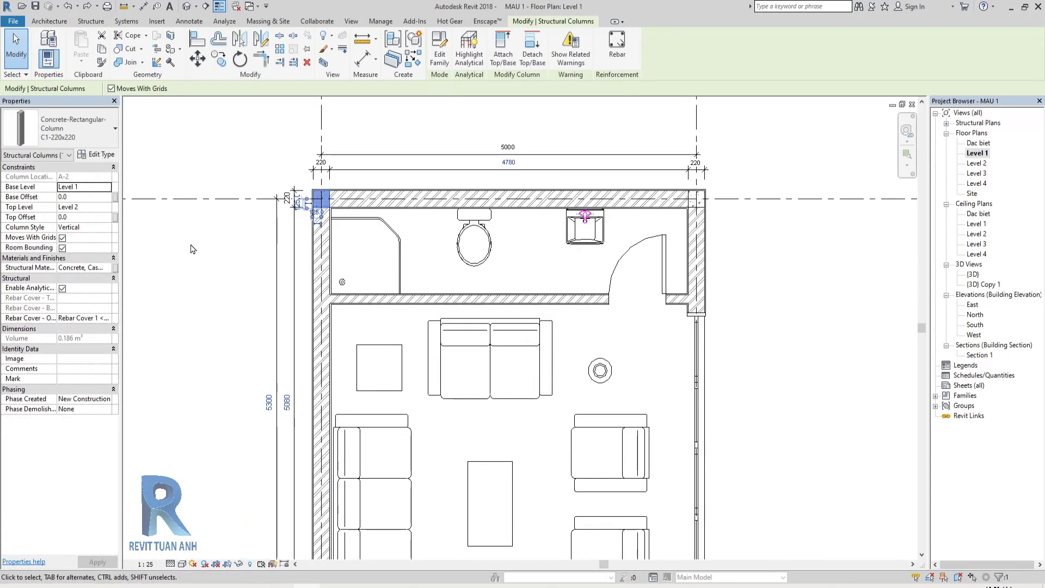
click(201, 242)
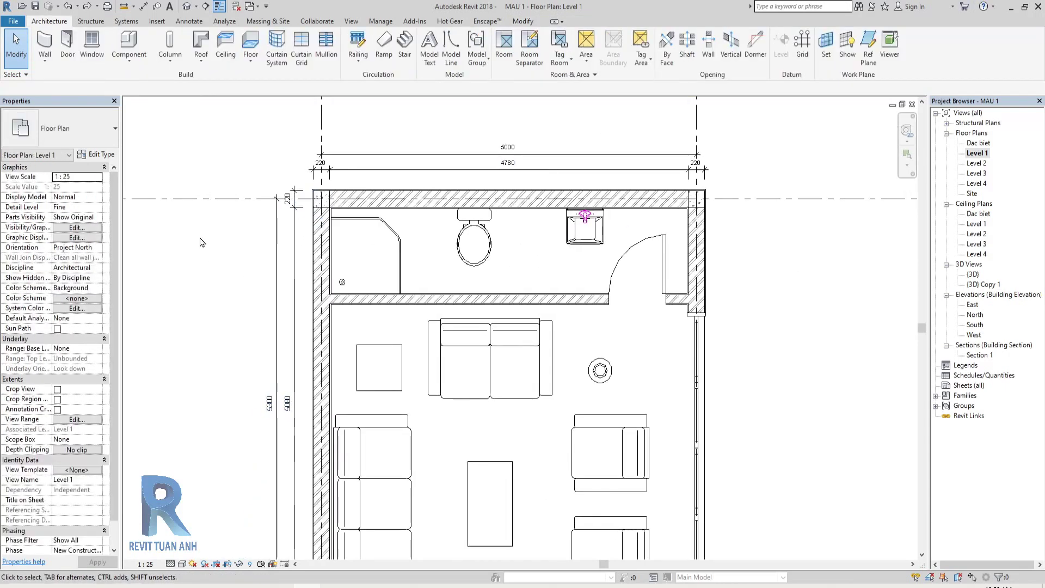
Step: Start structural column placement and try loading Chamfered Column from the US Imperial Columns folder
click(90, 22)
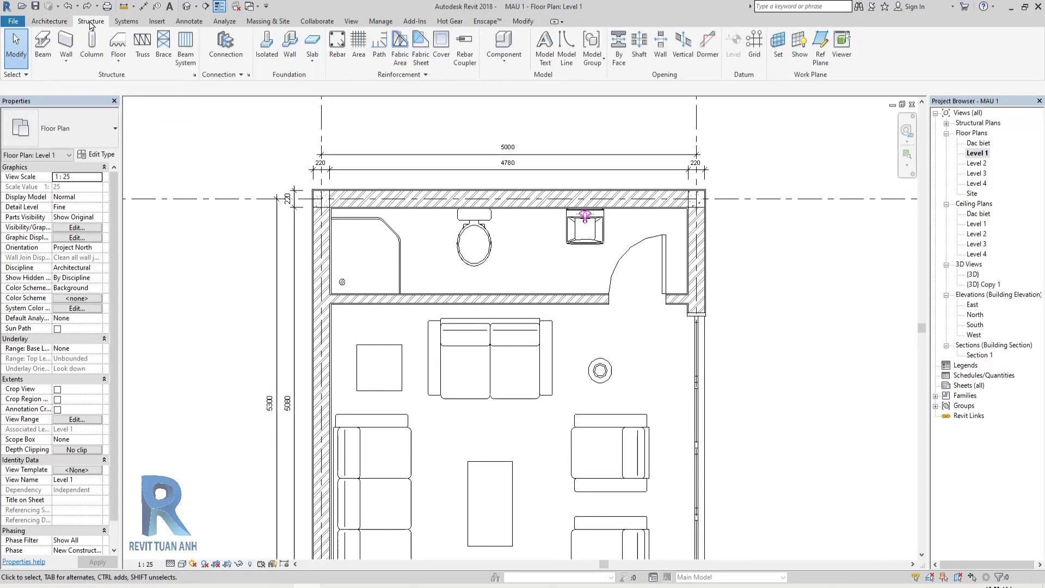
click(91, 55)
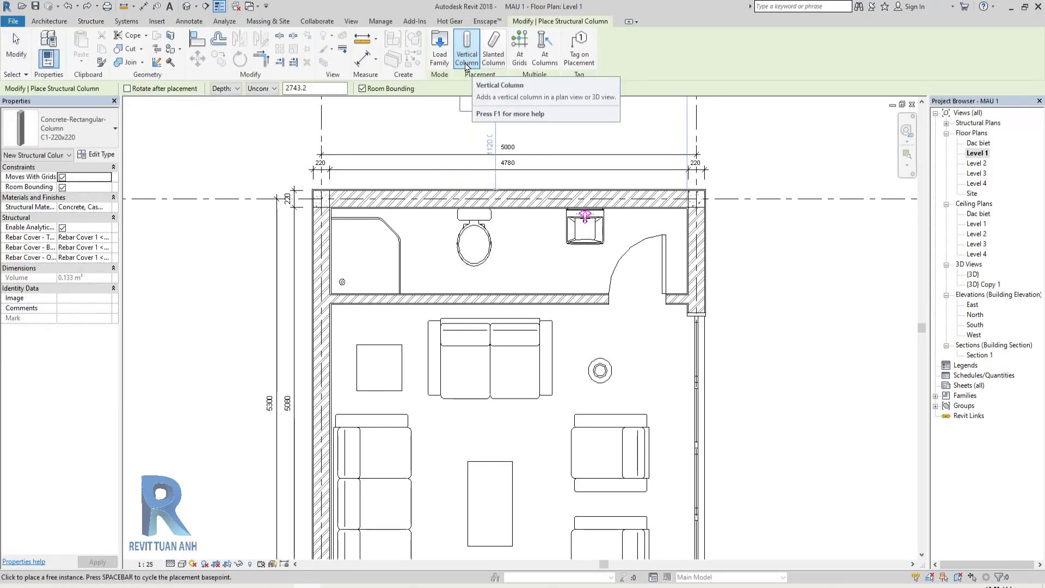
mouse_move(439, 51)
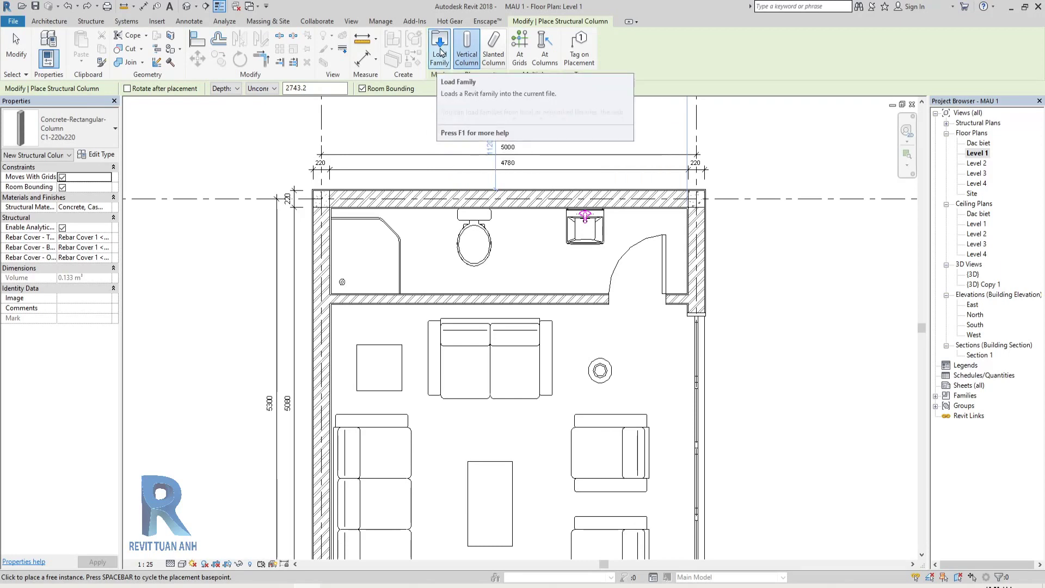
click(440, 52)
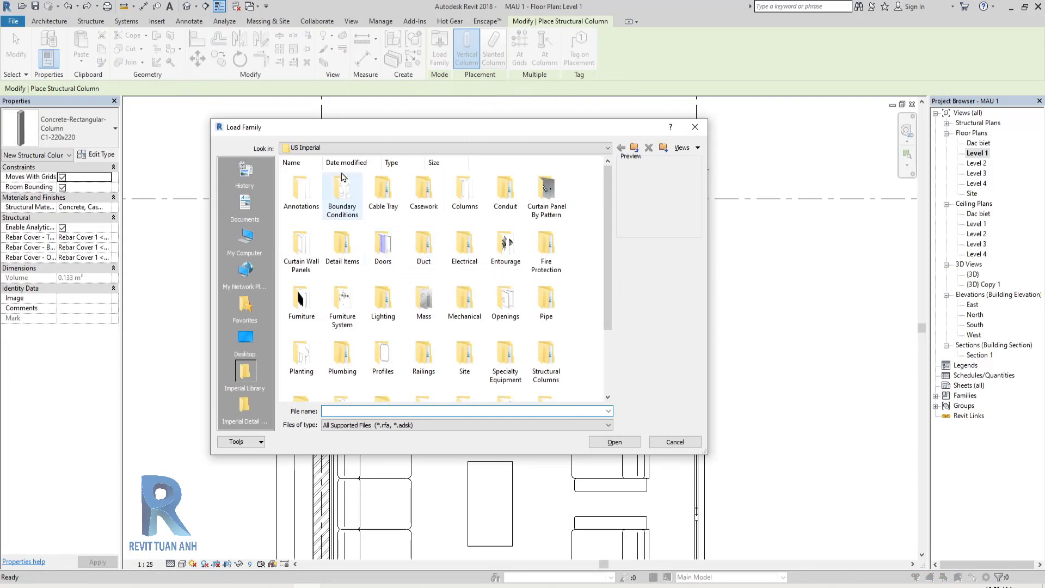
drag(422, 129, 428, 113)
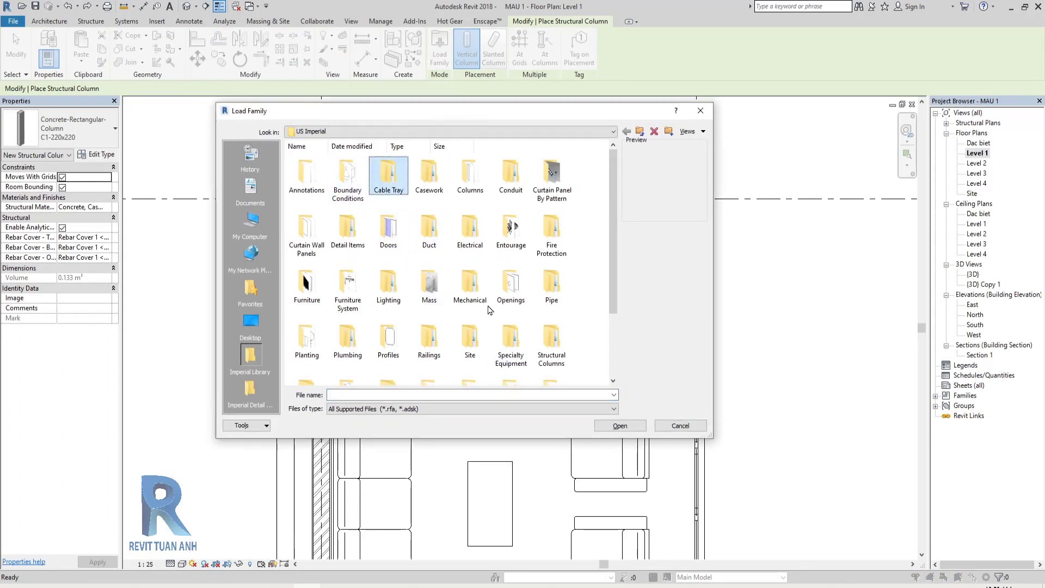
key(Right)
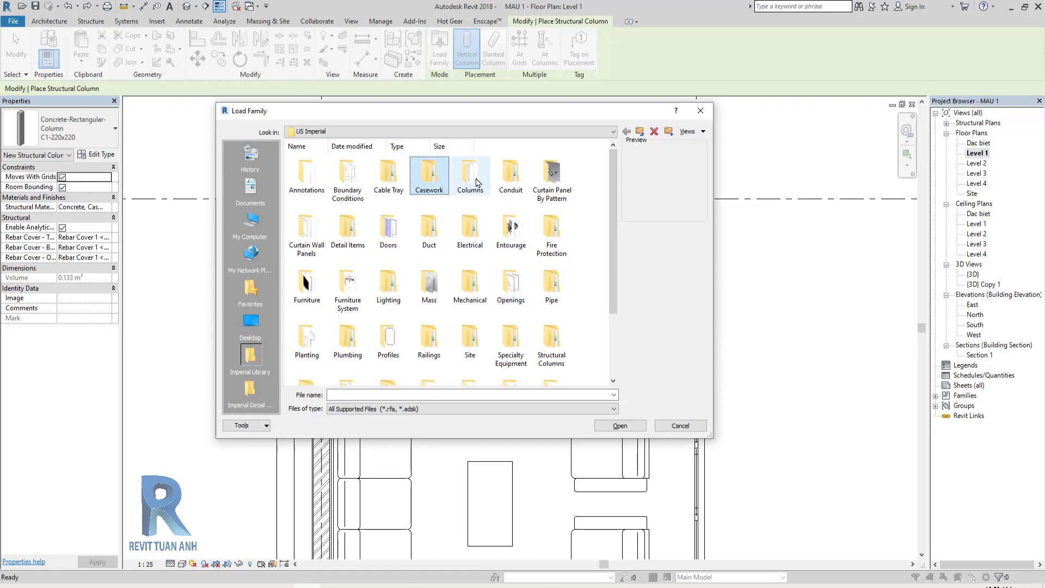
click(471, 180)
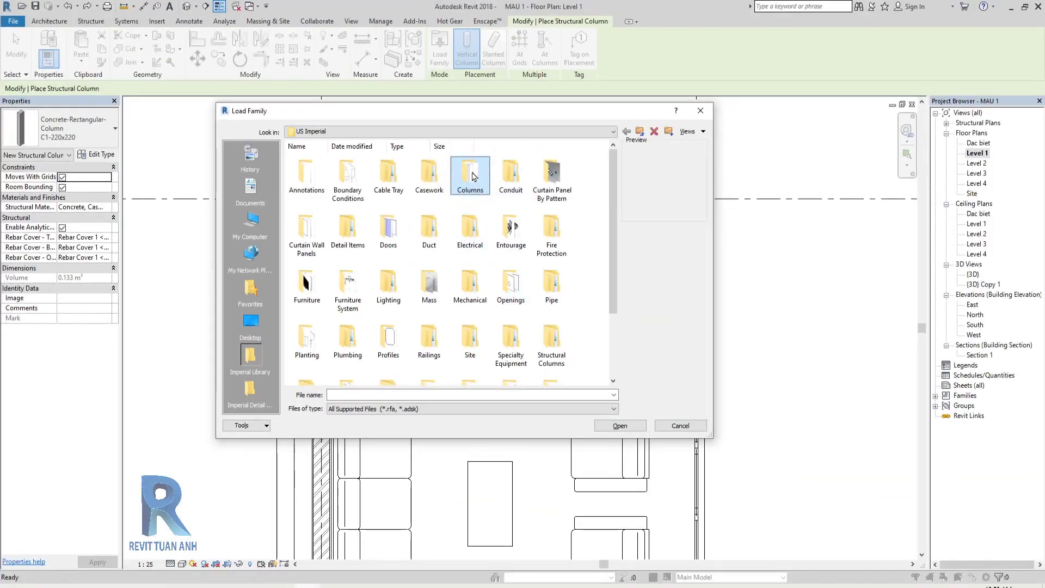
double_click(473, 175)
click(308, 180)
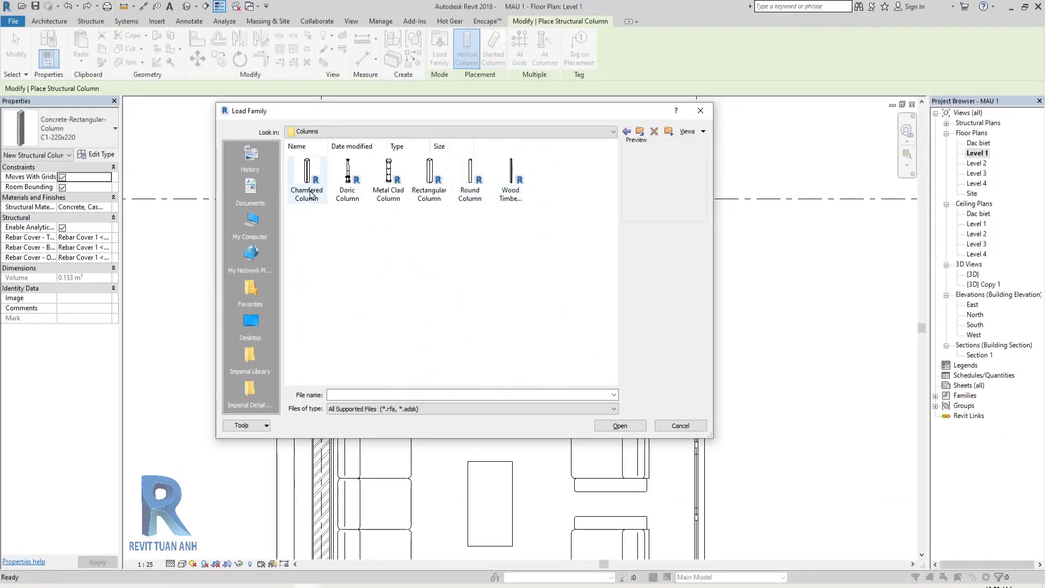
click(628, 430)
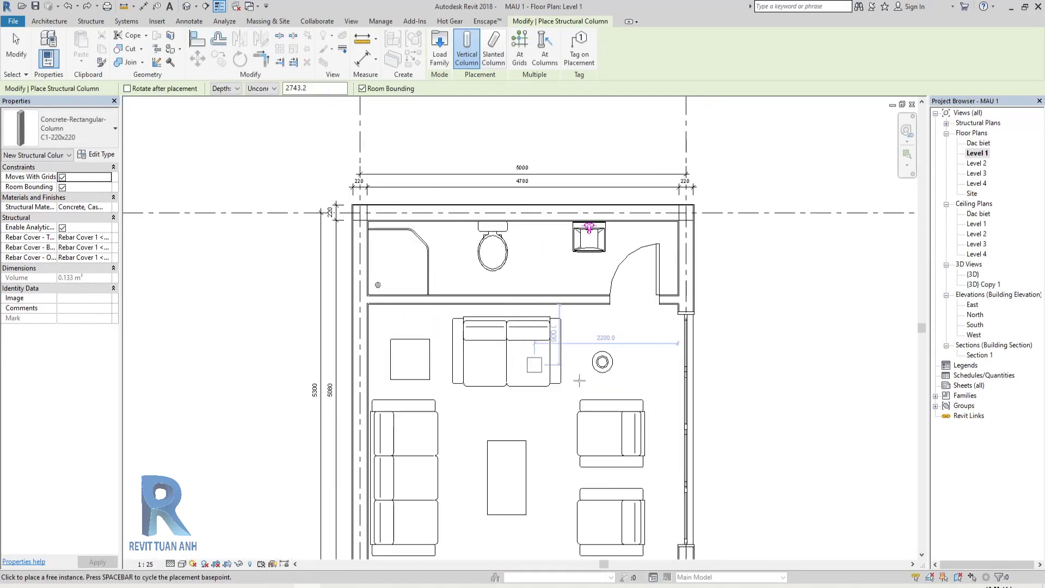
Step: Reopen Load Family and select Concrete-Rectangular-Column.rfa in Structural Columns > Concrete
middle_drag(579, 380, 526, 366)
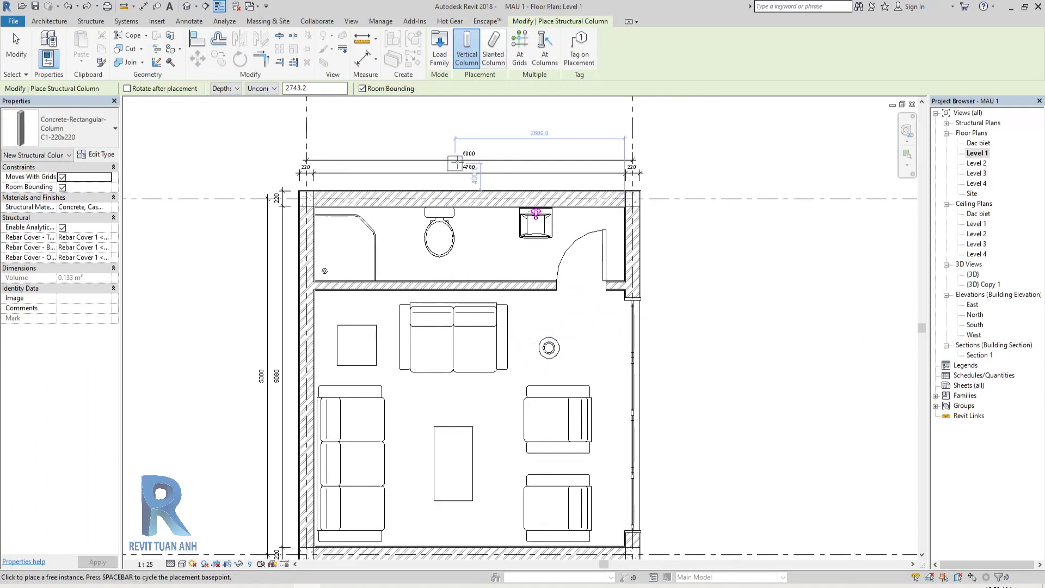
click(442, 60)
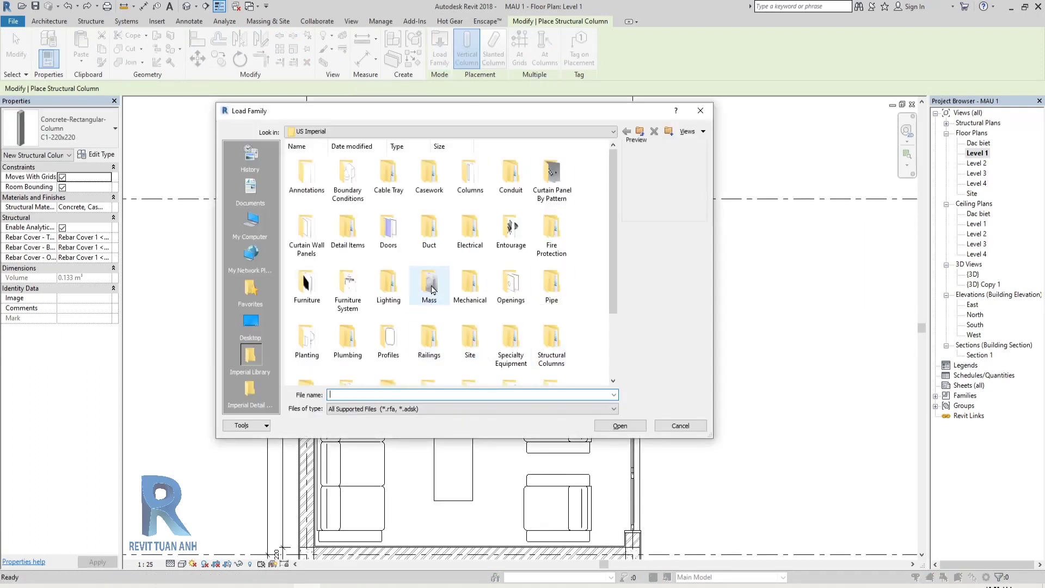
click(479, 313)
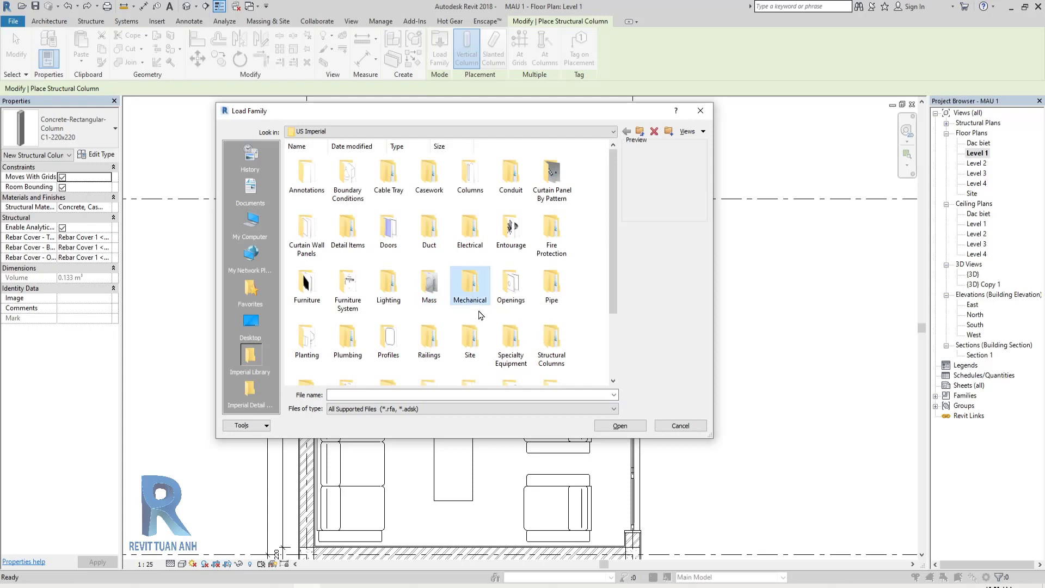
click(485, 340)
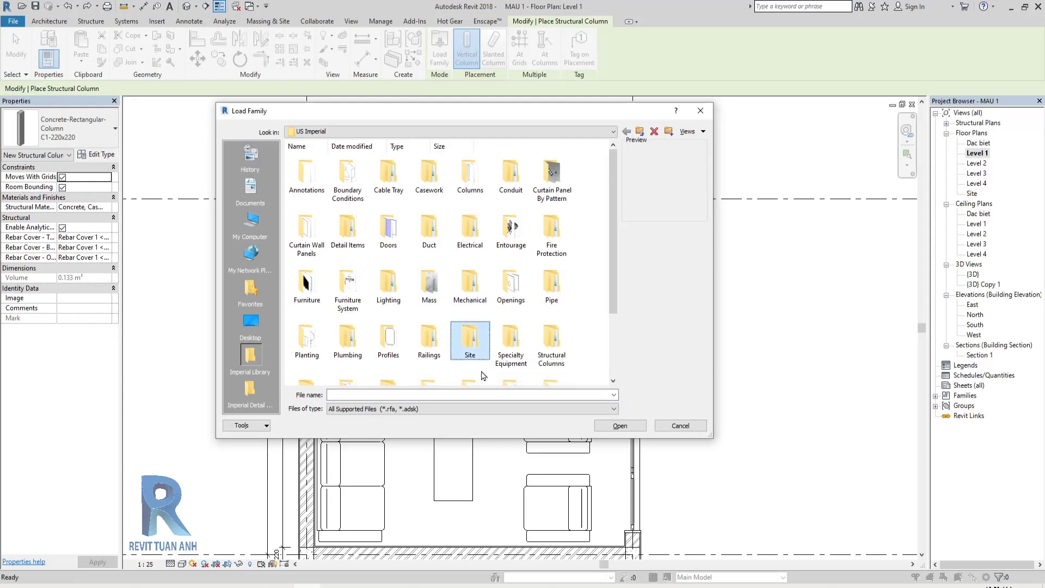
click(517, 351)
click(561, 348)
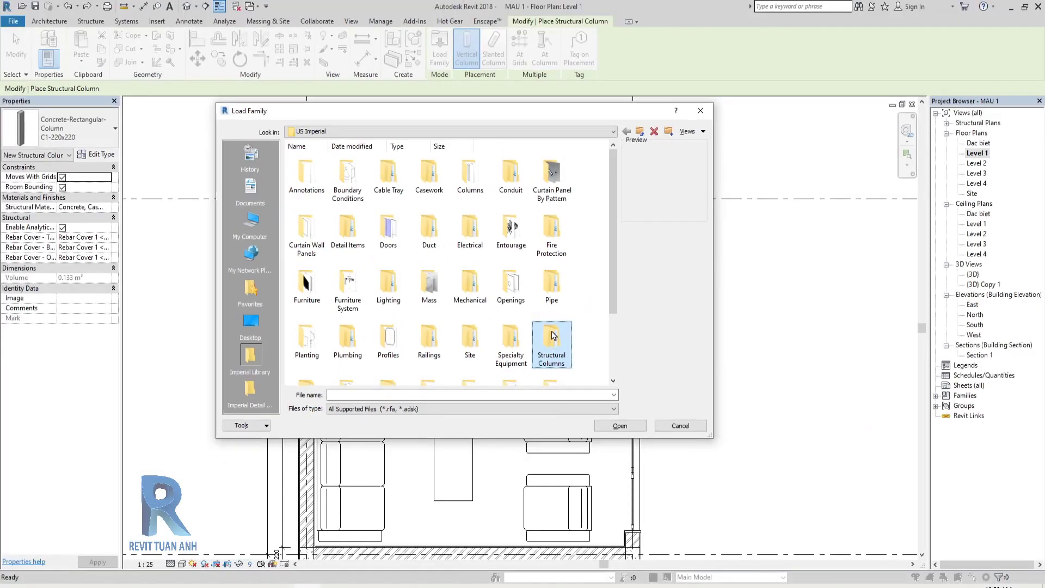
double_click(555, 343)
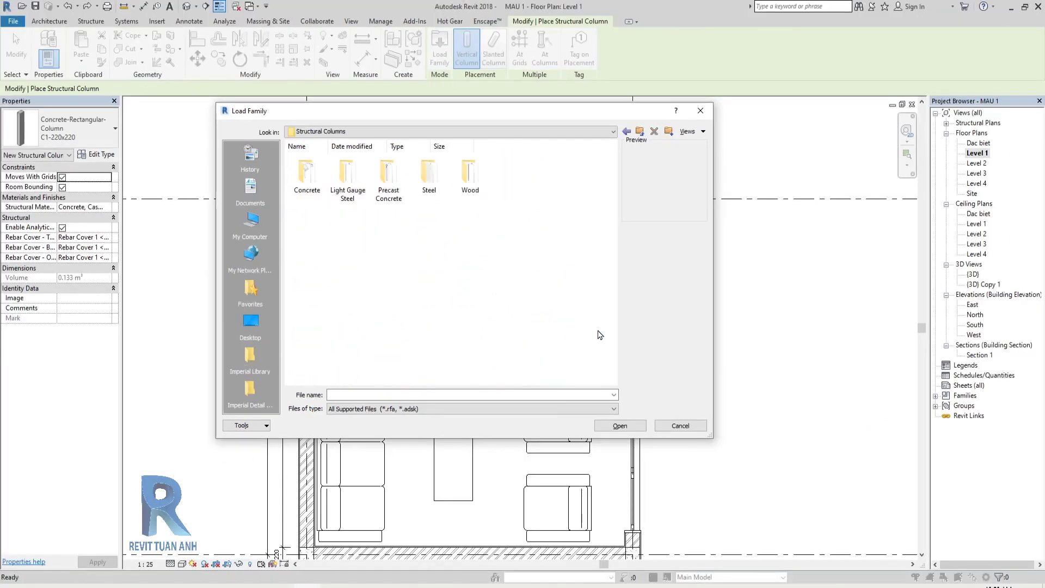
double_click(306, 174)
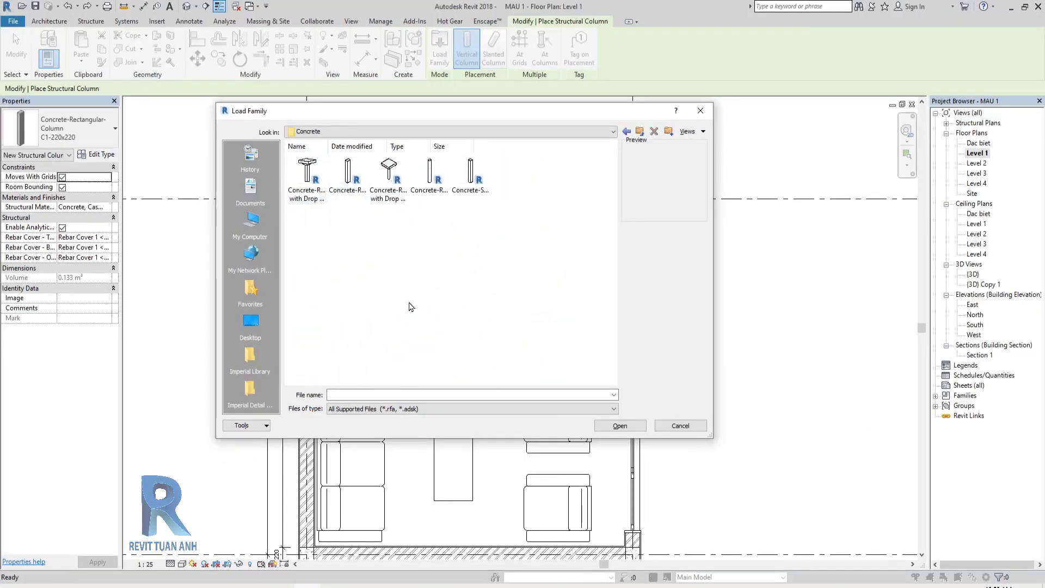
click(348, 175)
Step: Load Concrete-Rectangular-Column, switch placement to Height and set the top constraint to Level 2
click(621, 425)
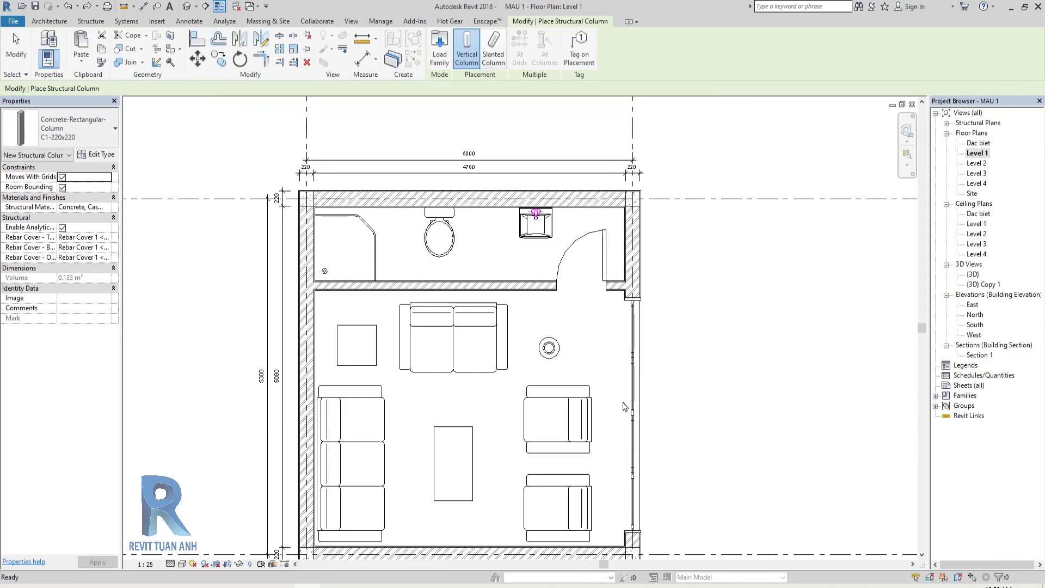
scroll(717, 309, up, 1)
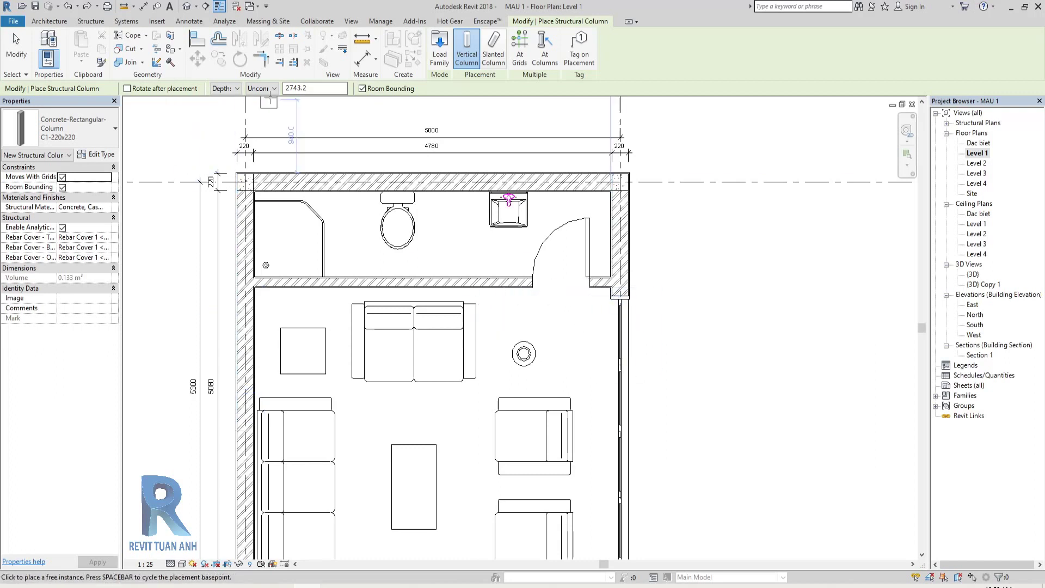
click(222, 108)
click(261, 88)
click(259, 107)
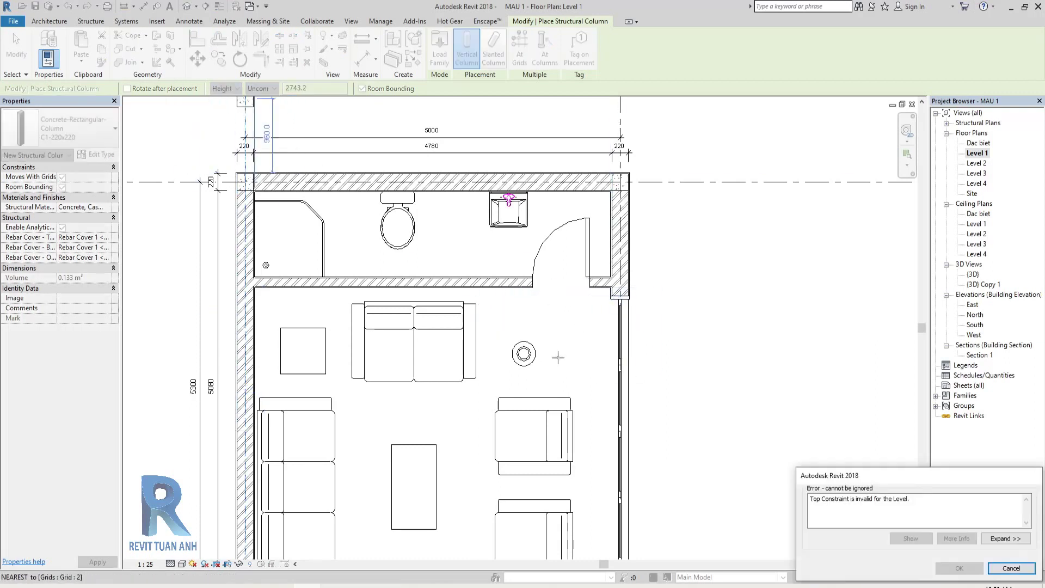
click(1026, 571)
click(261, 88)
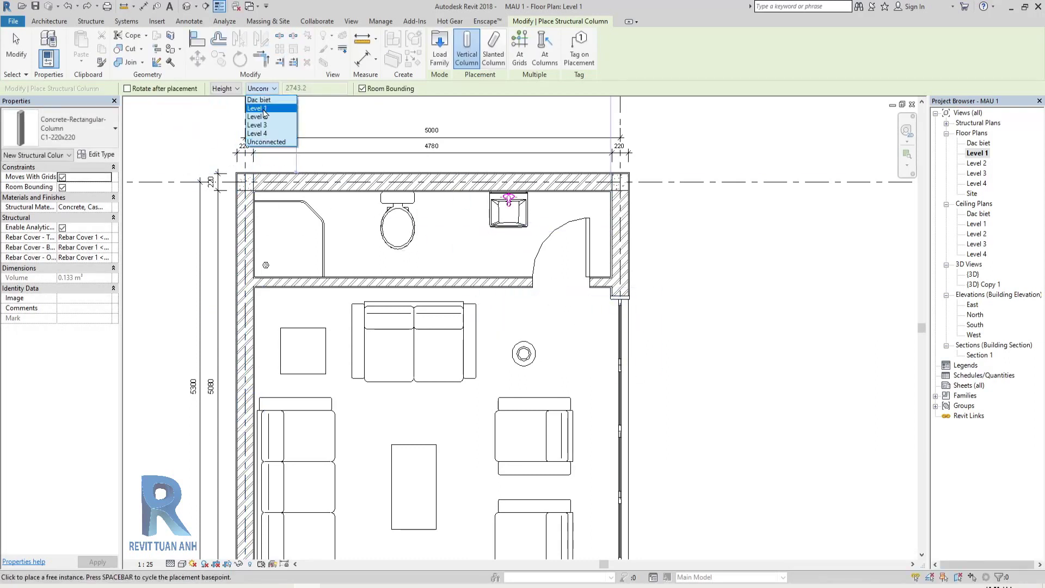
click(259, 117)
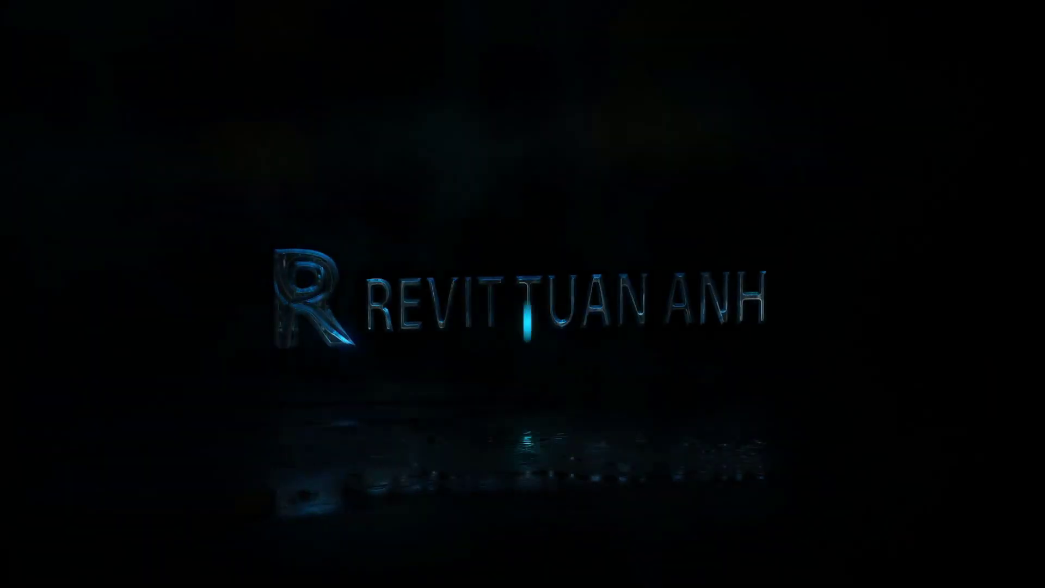